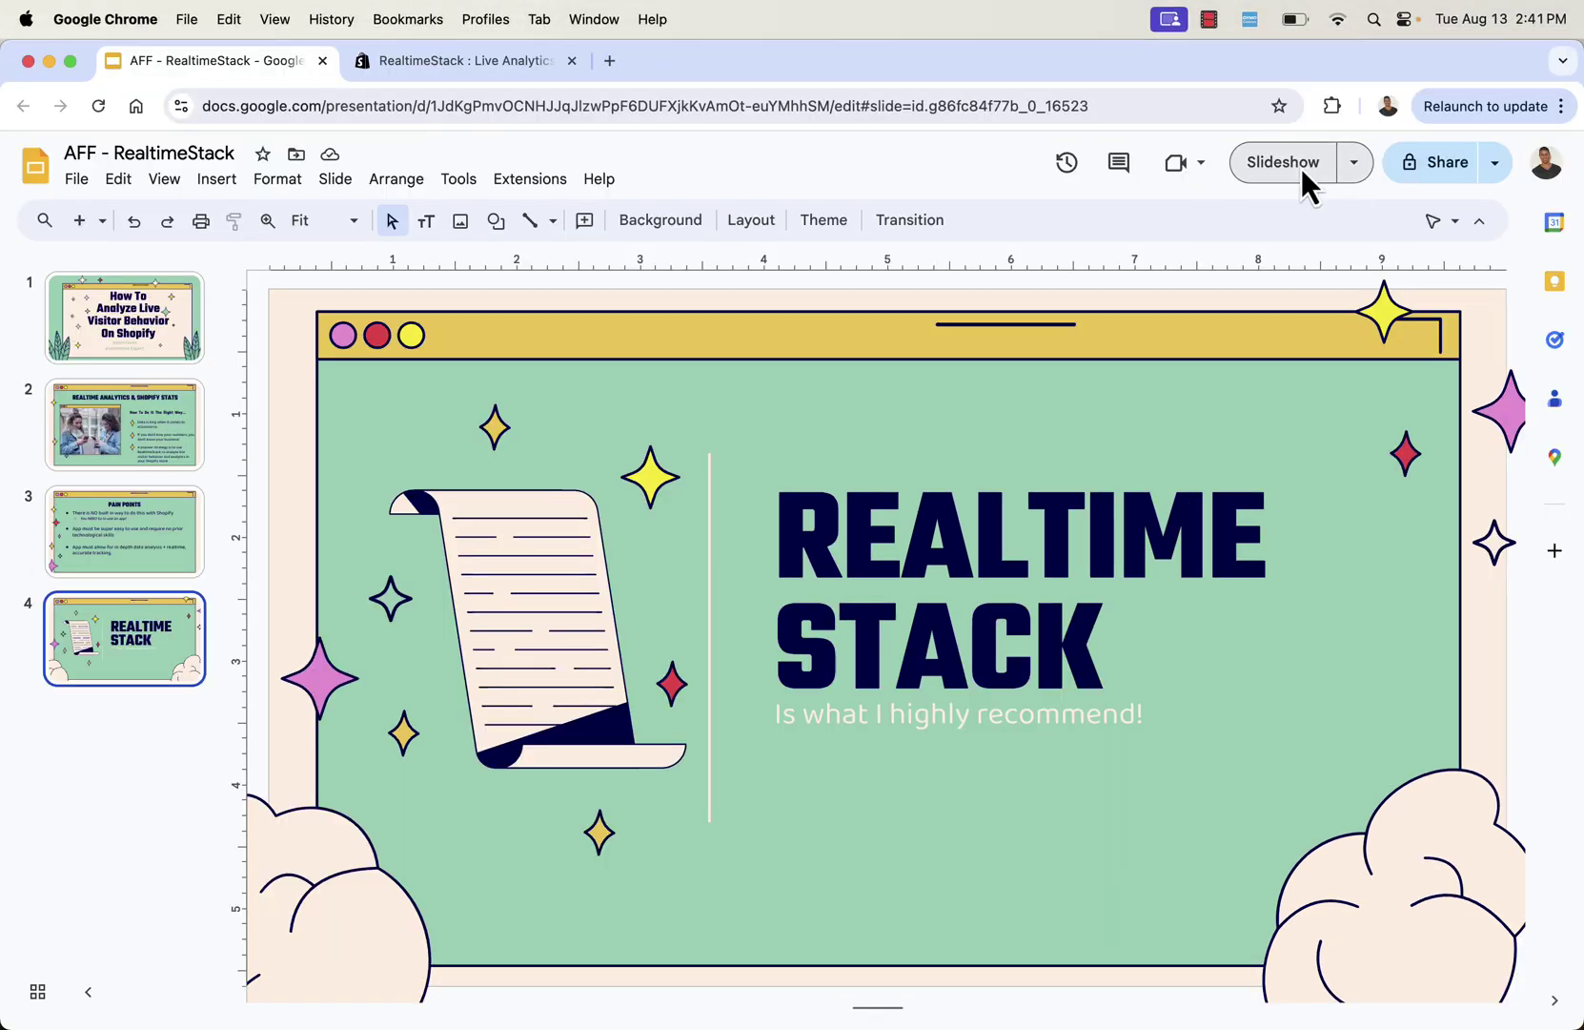
Step: Switch to the RealtimeStack : Live Analytics App Store listing and scroll down to its key features
left_click(496, 61)
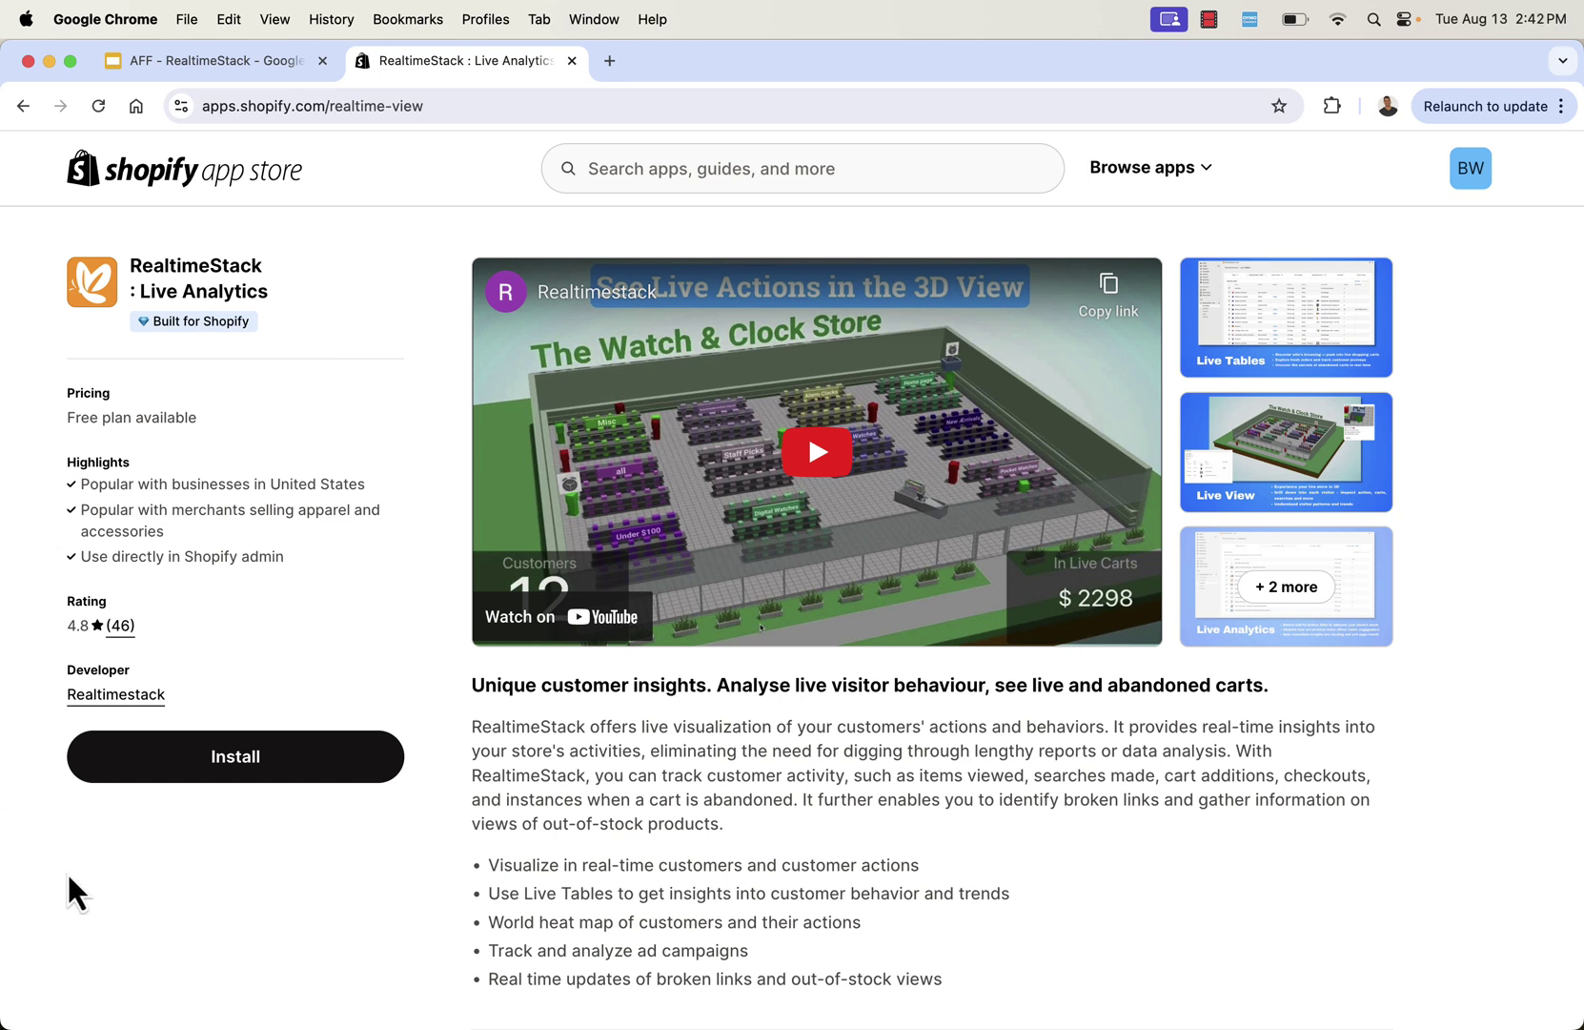
scroll(520, 822, "down", 5)
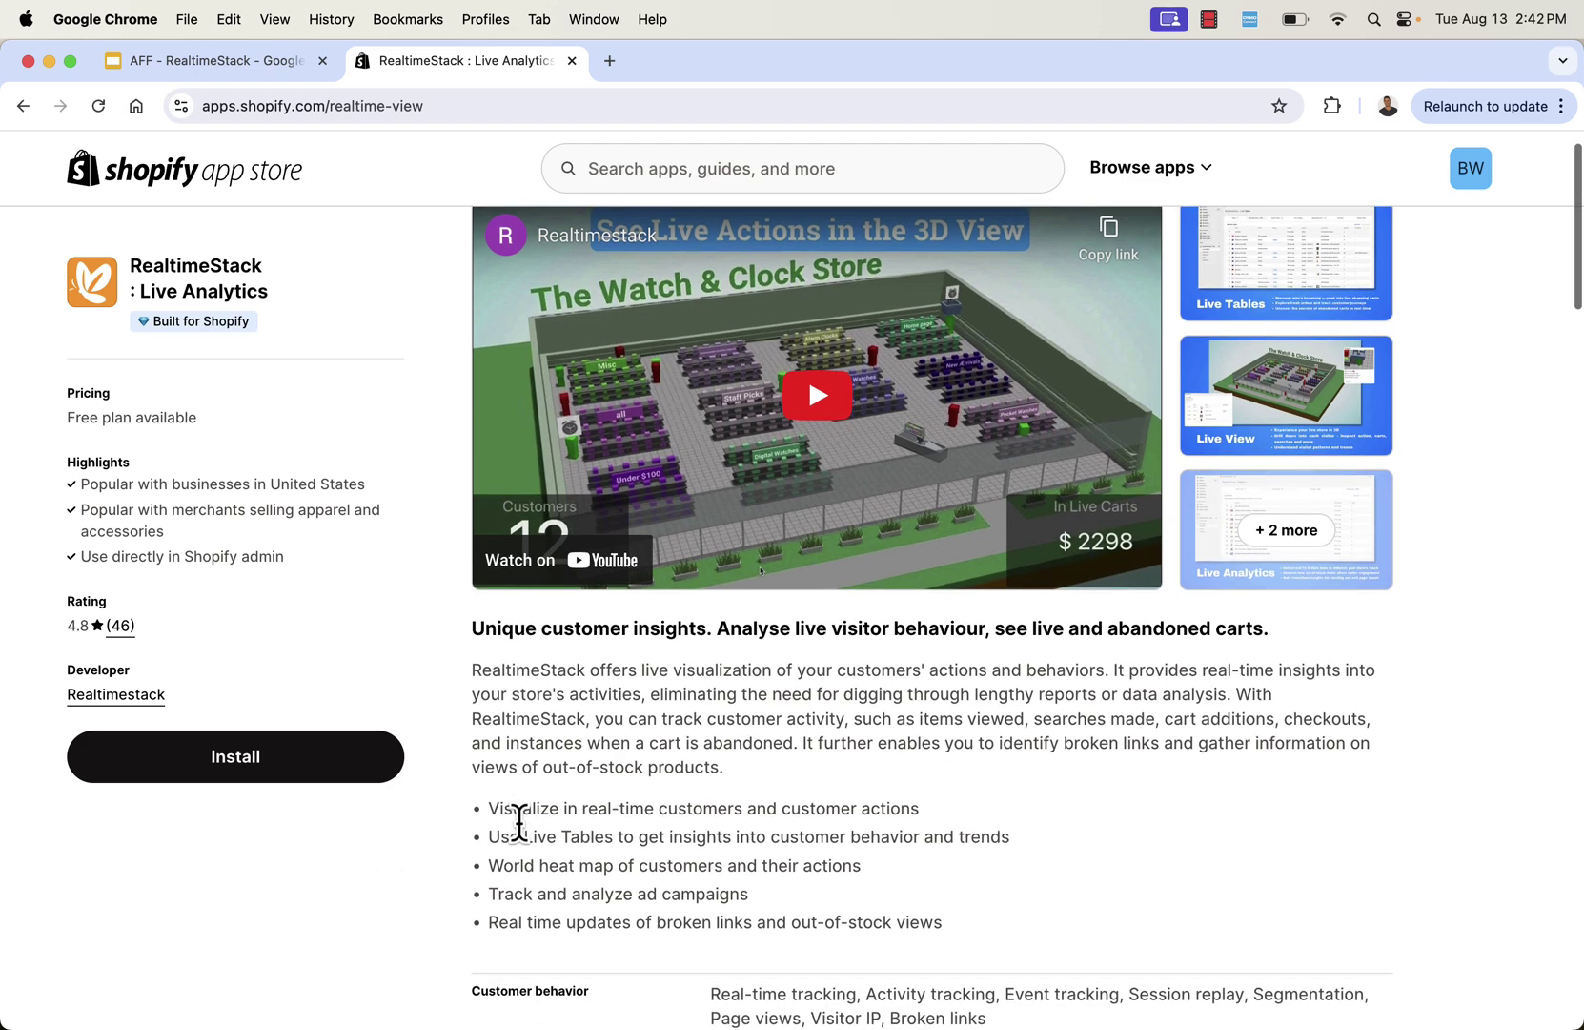
scroll(519, 823, "down", 4)
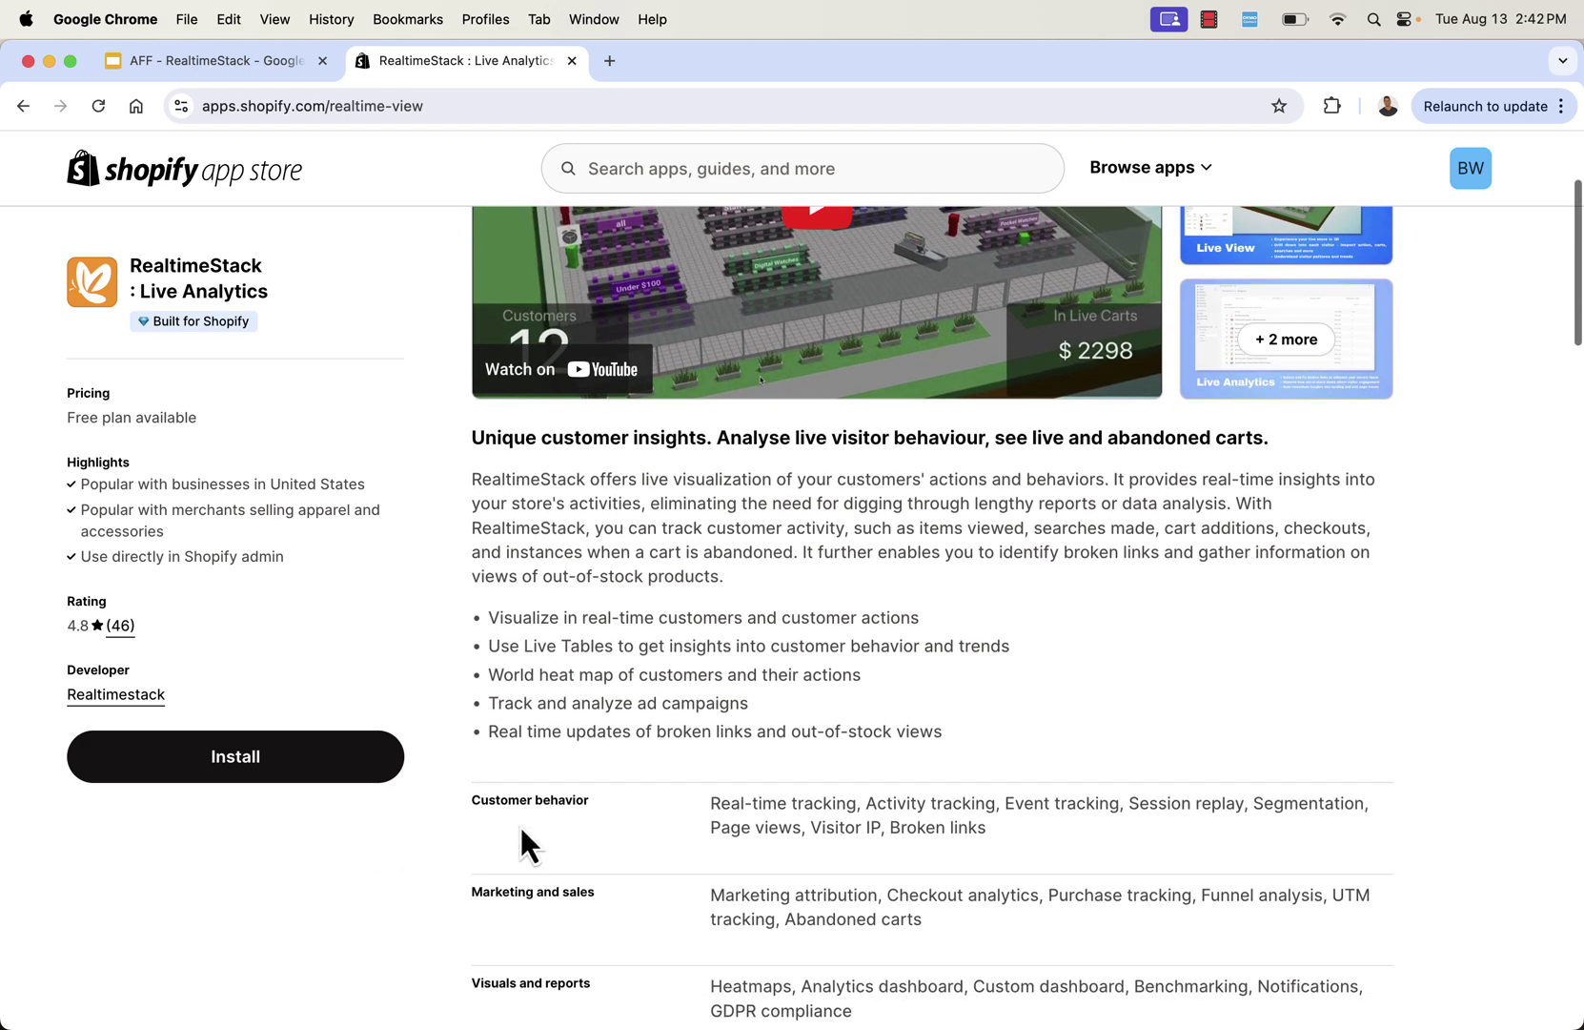
scroll(520, 825, "down", 2)
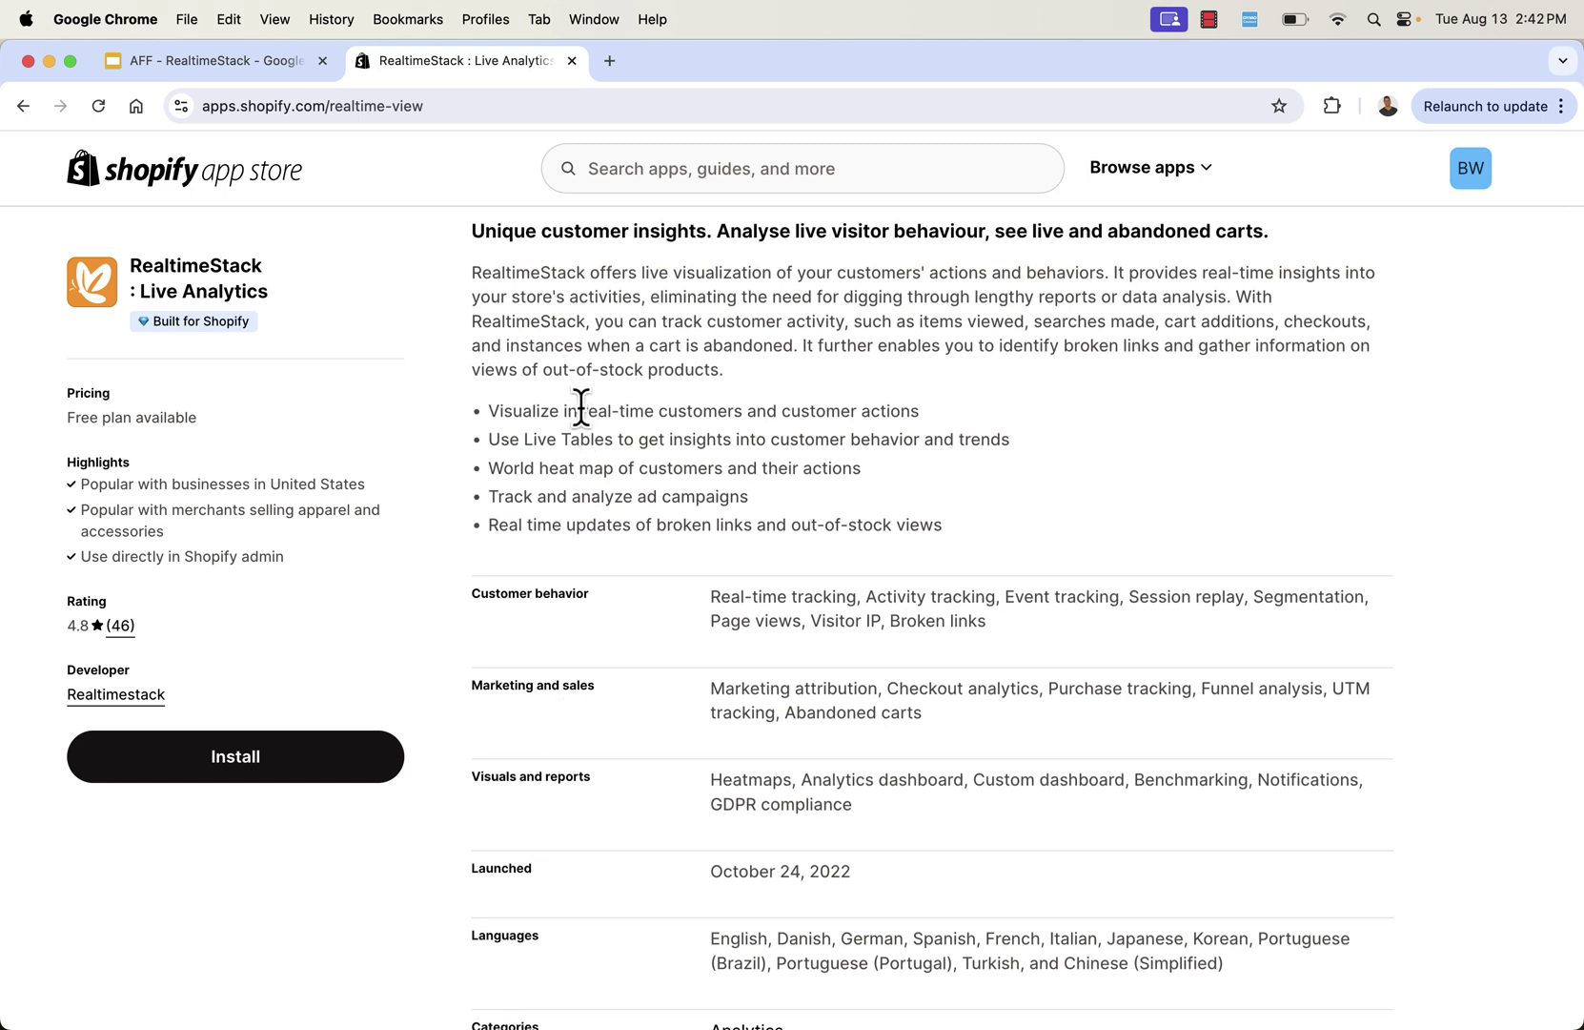
Step: Highlight the real-time customer visualization, Live Tables and world heat map bullets, then return to the top
triple_click(581, 408)
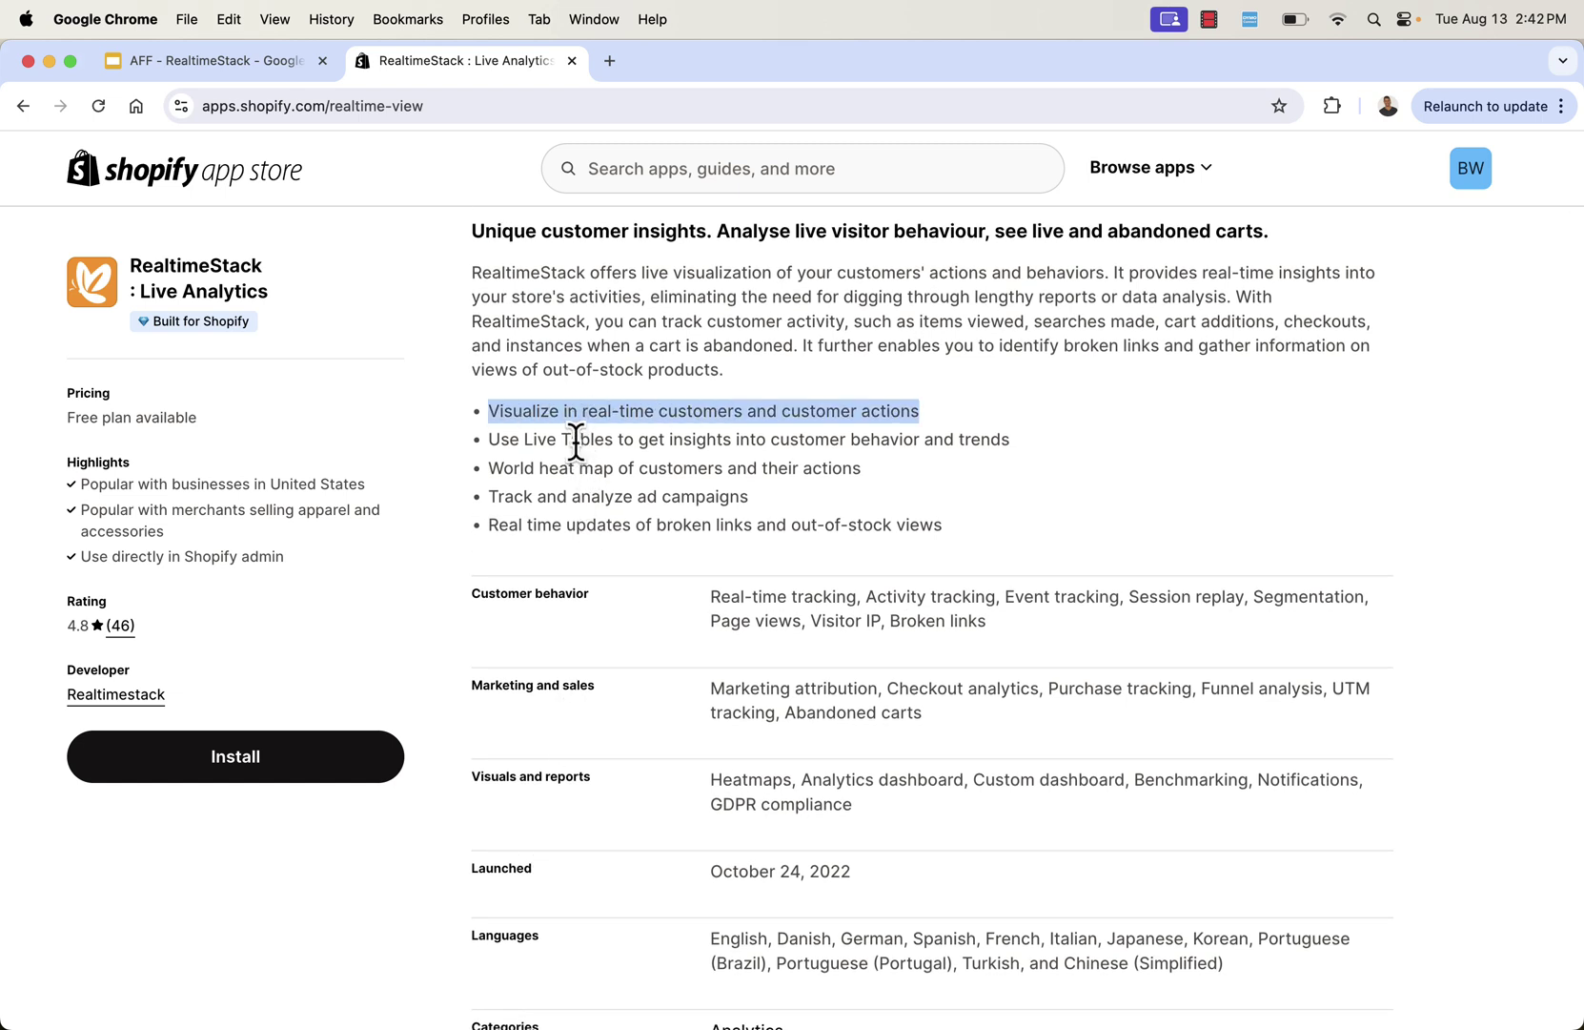
triple_click(576, 445)
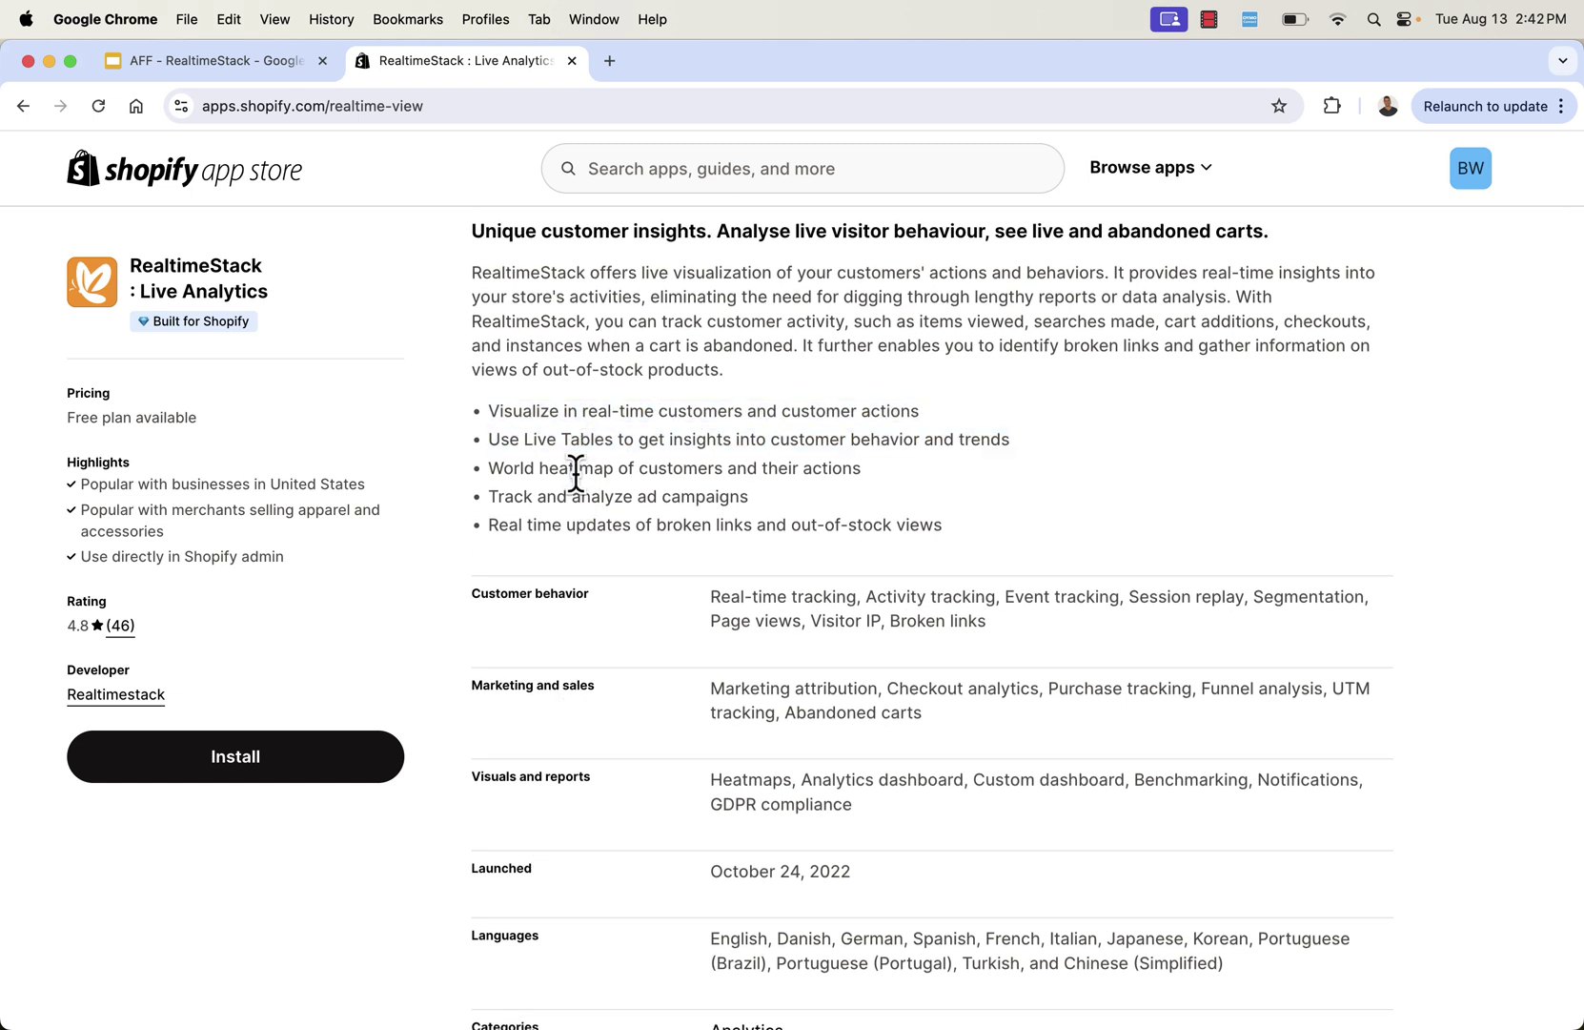
triple_click(576, 469)
left_click(576, 514)
scroll(576, 514, "up", 5)
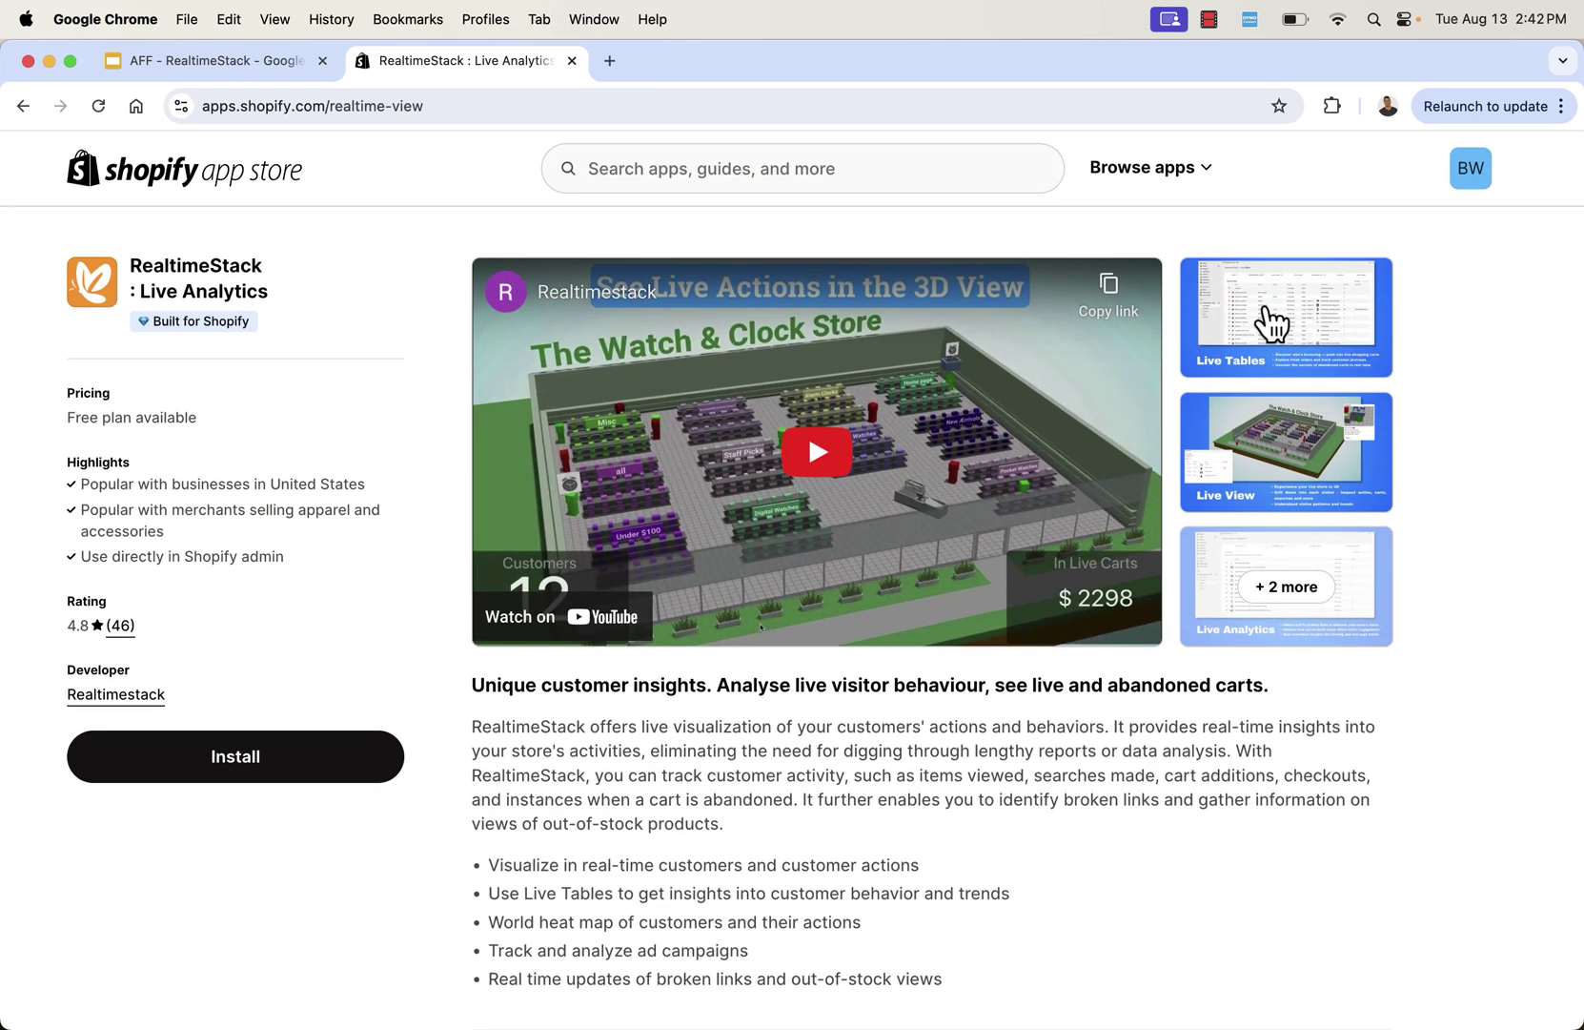
left_click(1272, 315)
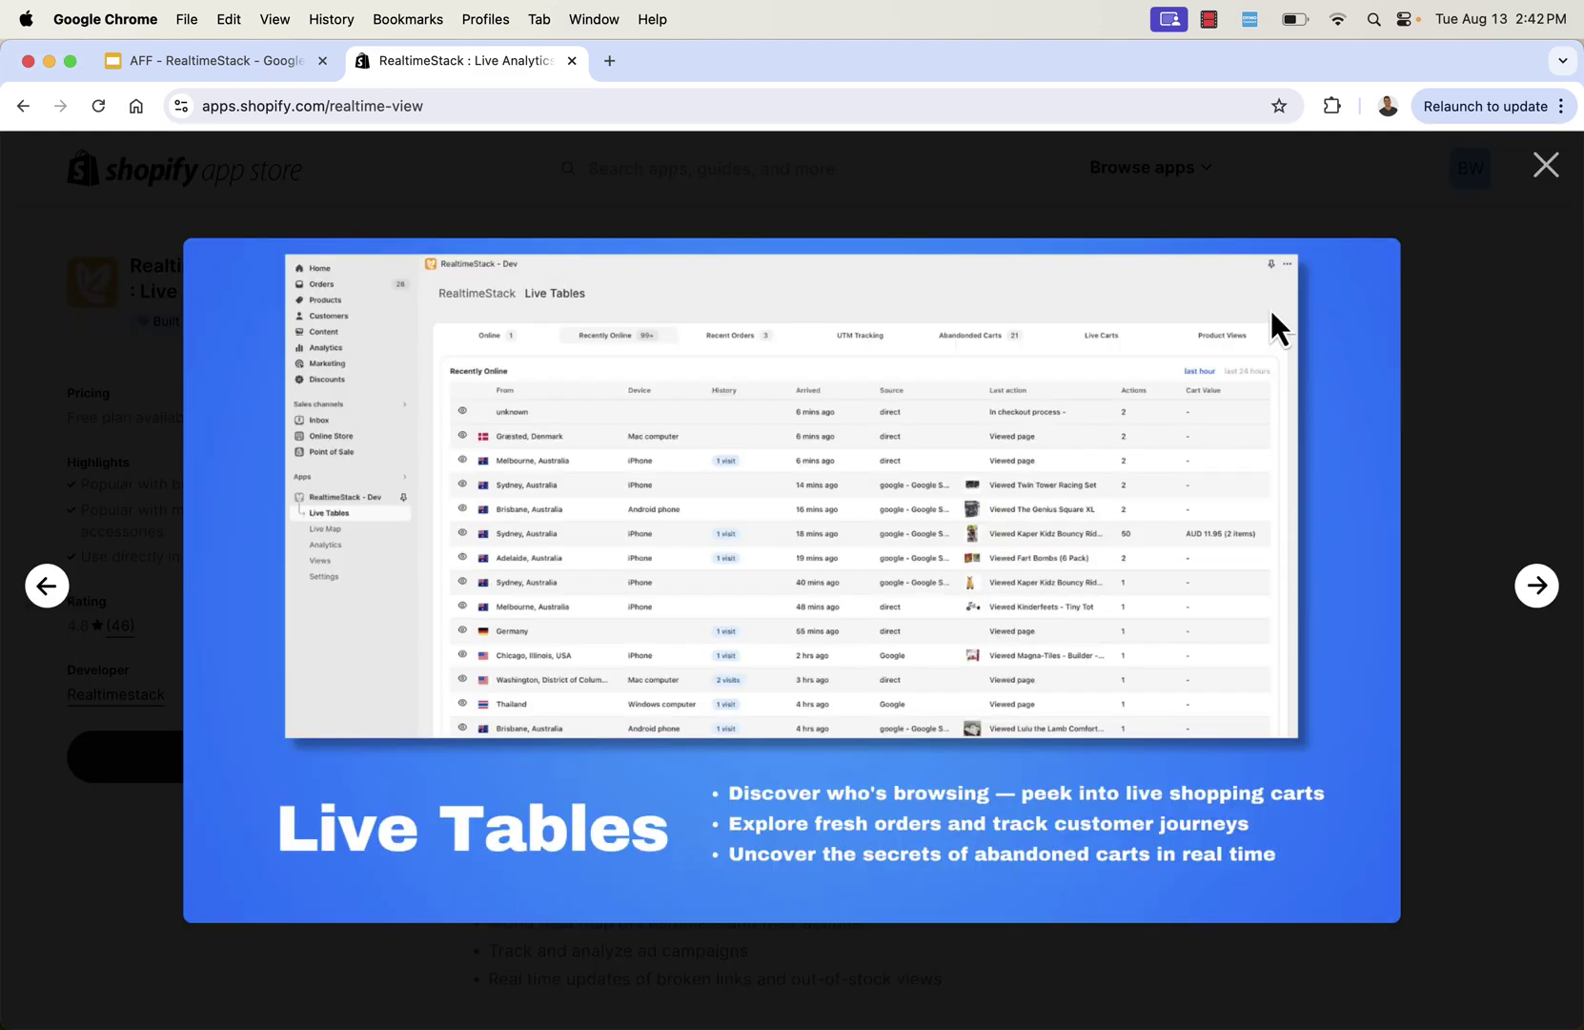
left_click(1537, 585)
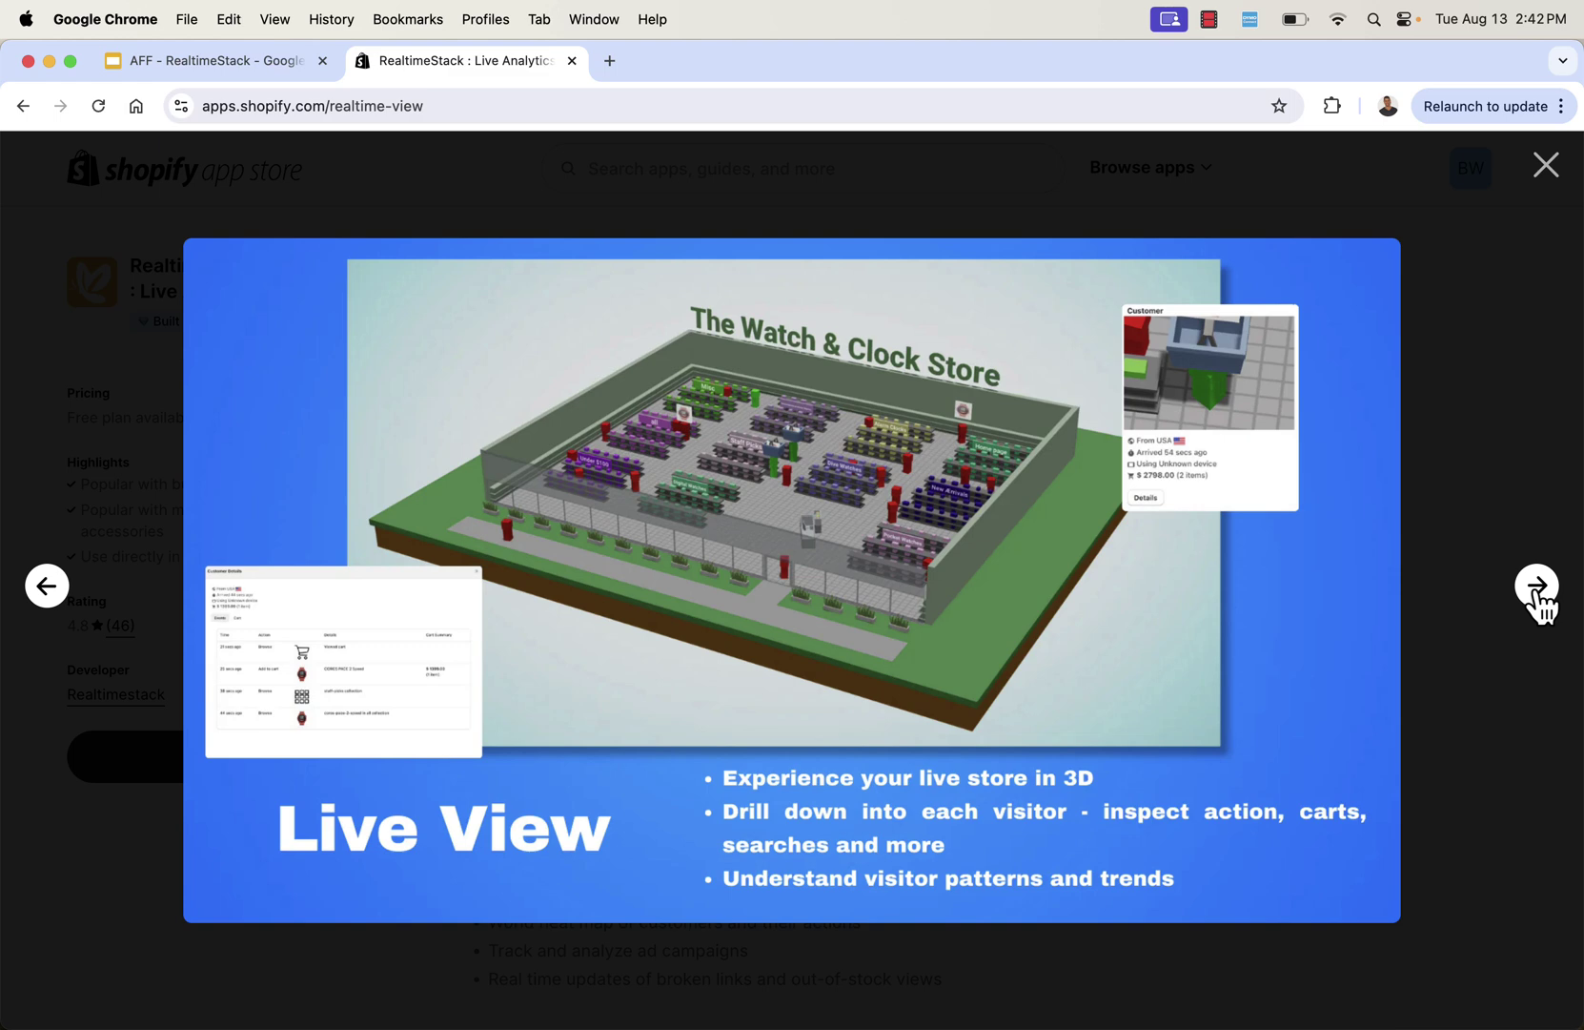
left_click(1538, 587)
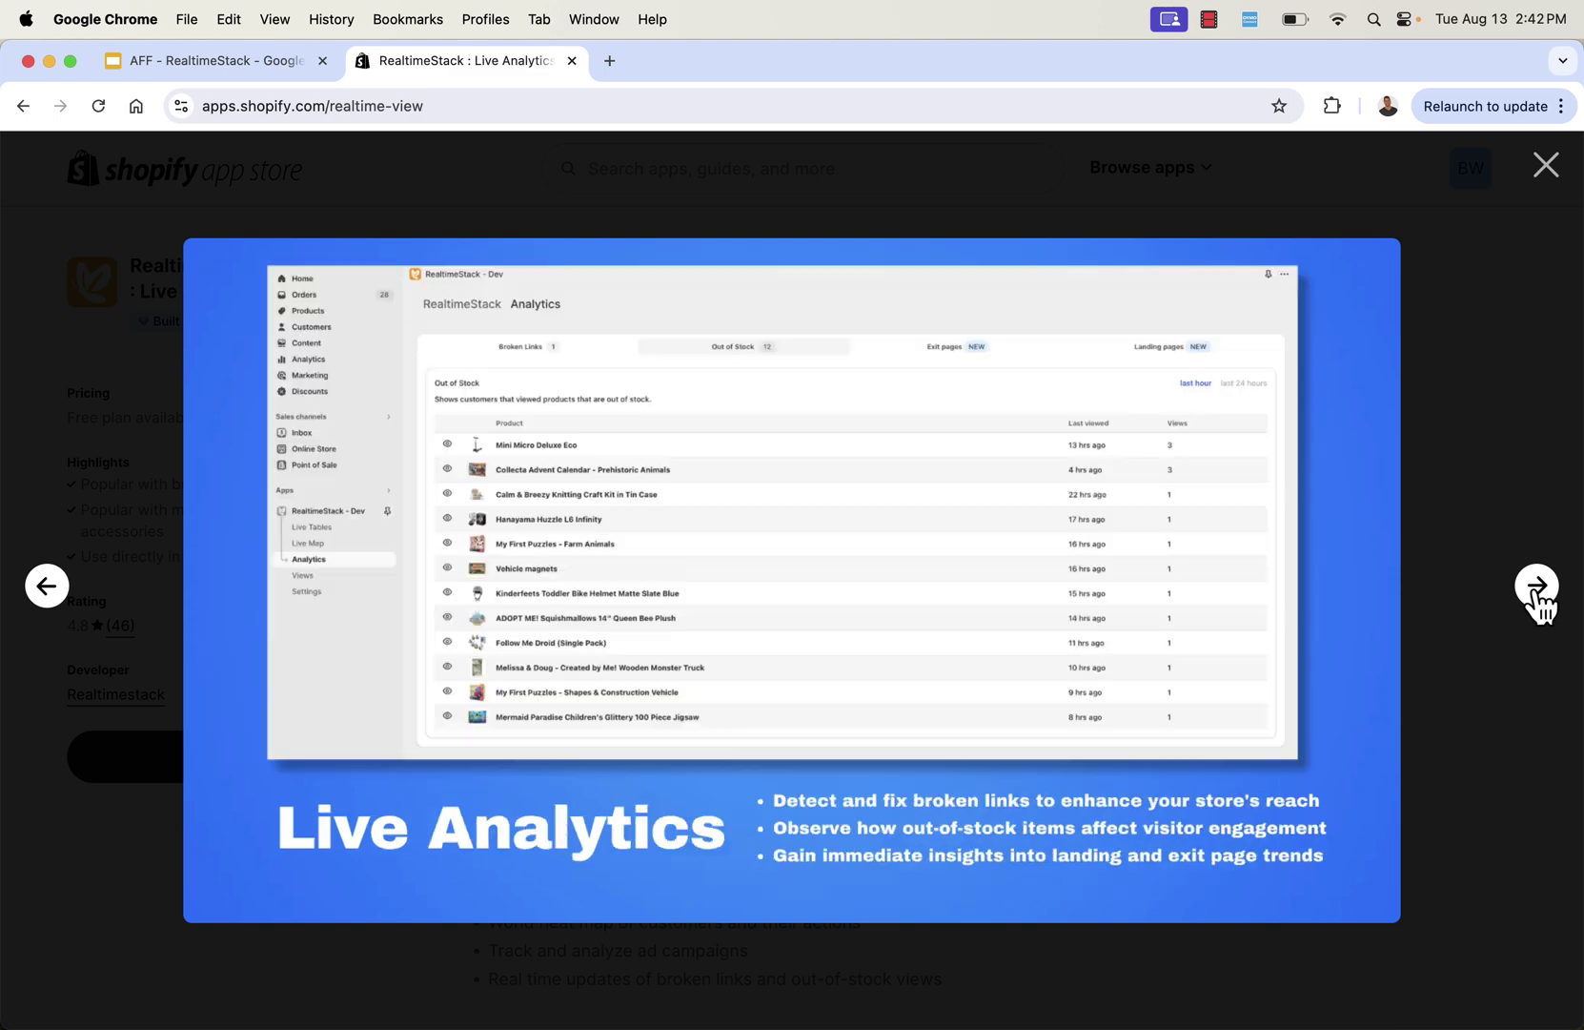
left_click(1538, 587)
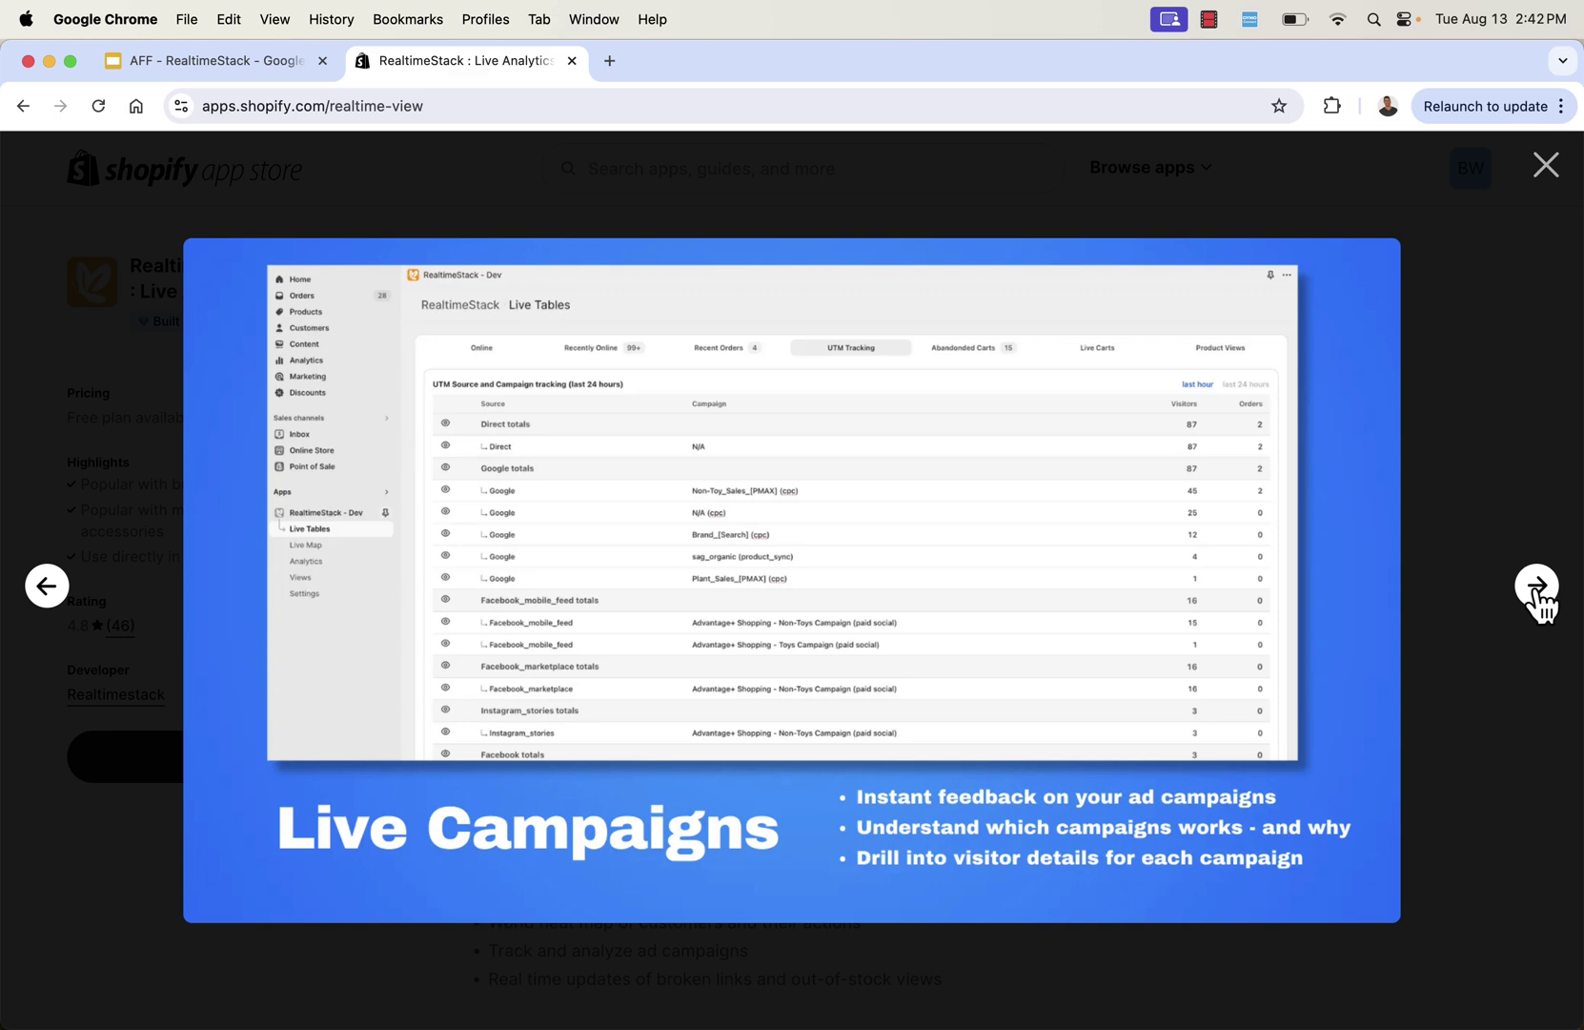
left_click(1550, 168)
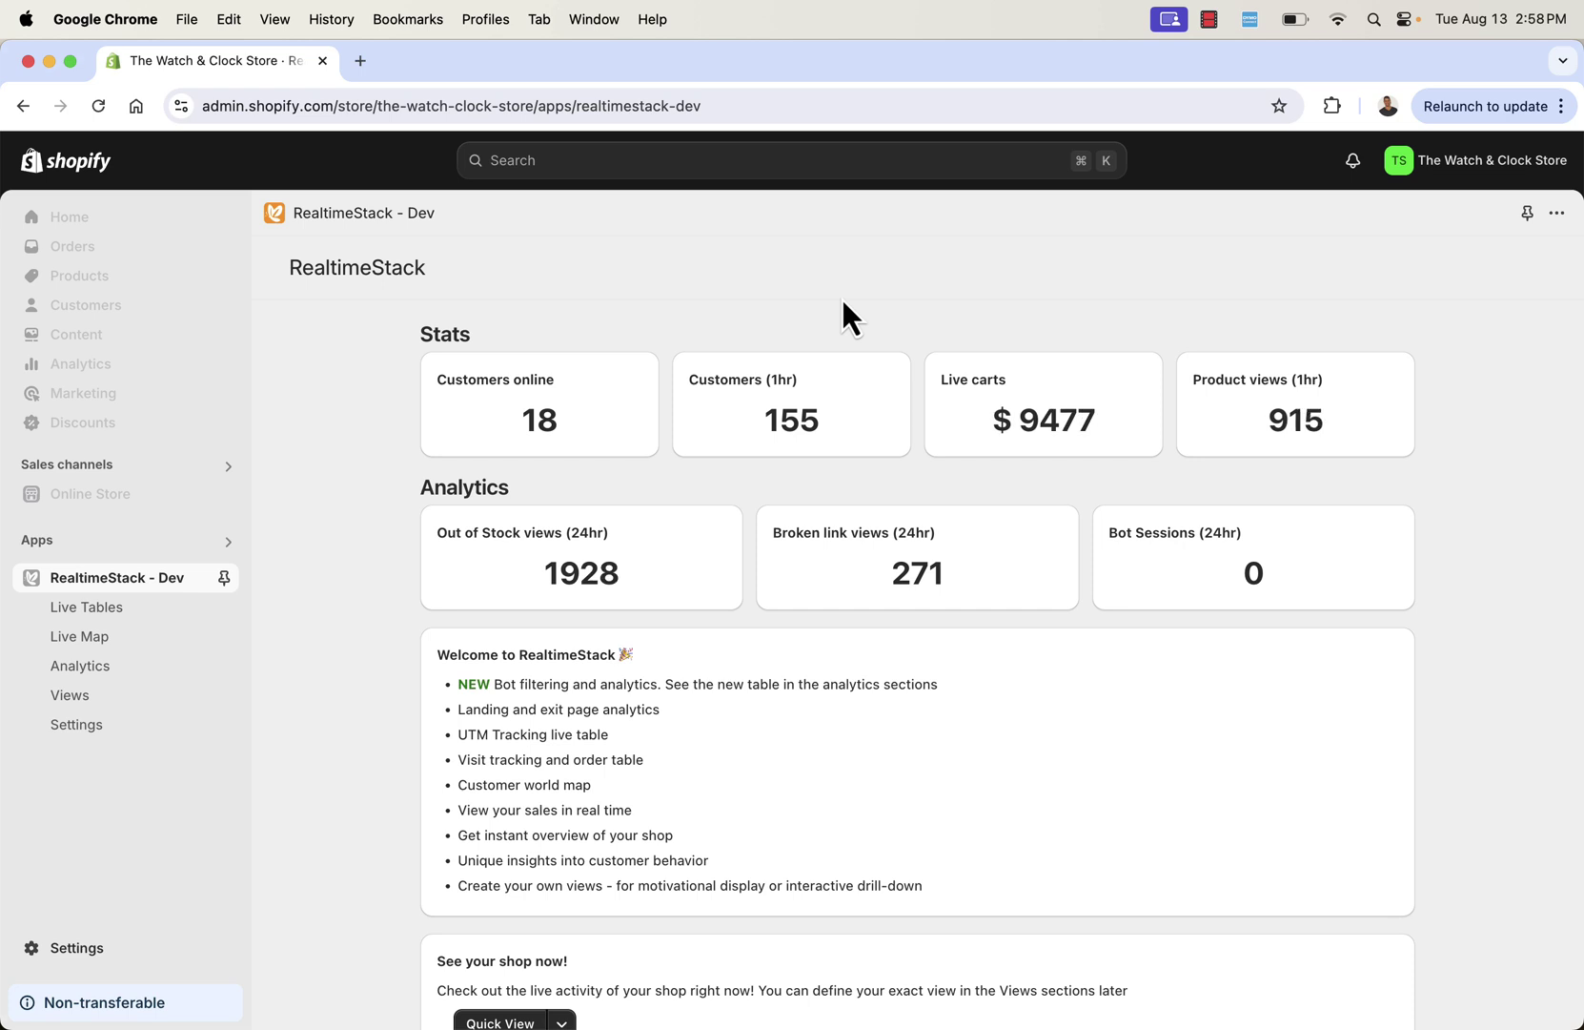
Step: Let the dashboard refresh to 20 customers online, 156 in the past hour and $9877 in live carts
mouse_move(965, 560)
mouse_move(913, 567)
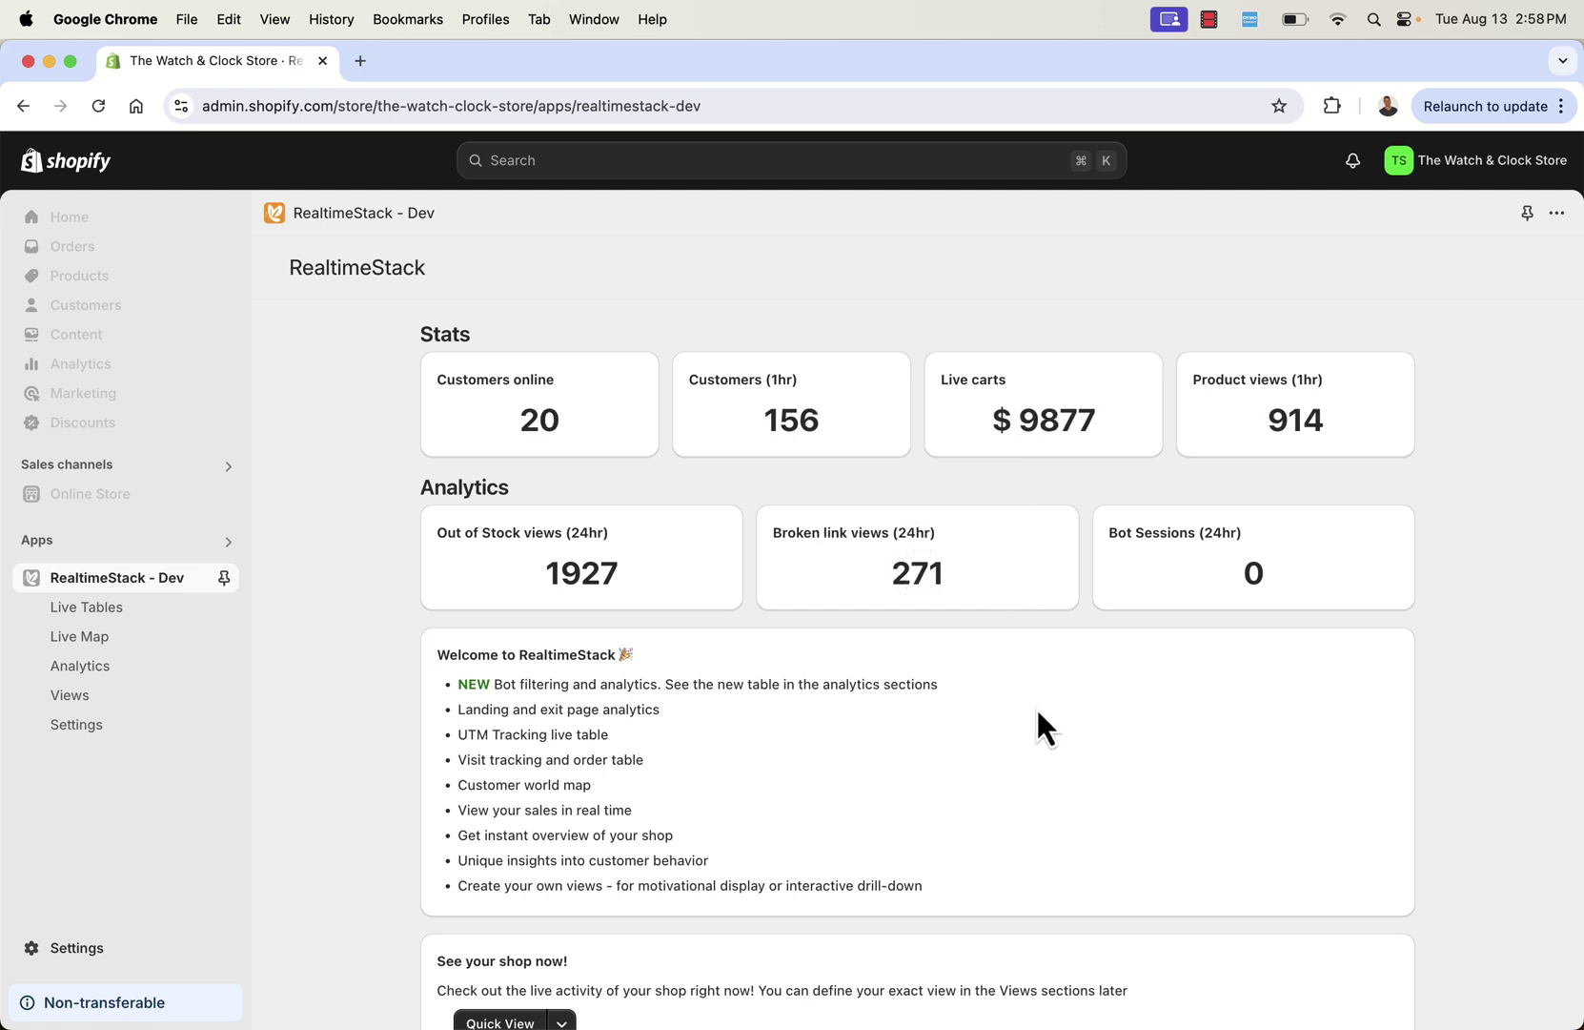
scroll(1037, 711, "down", 3)
scroll(1038, 713, "down", 1)
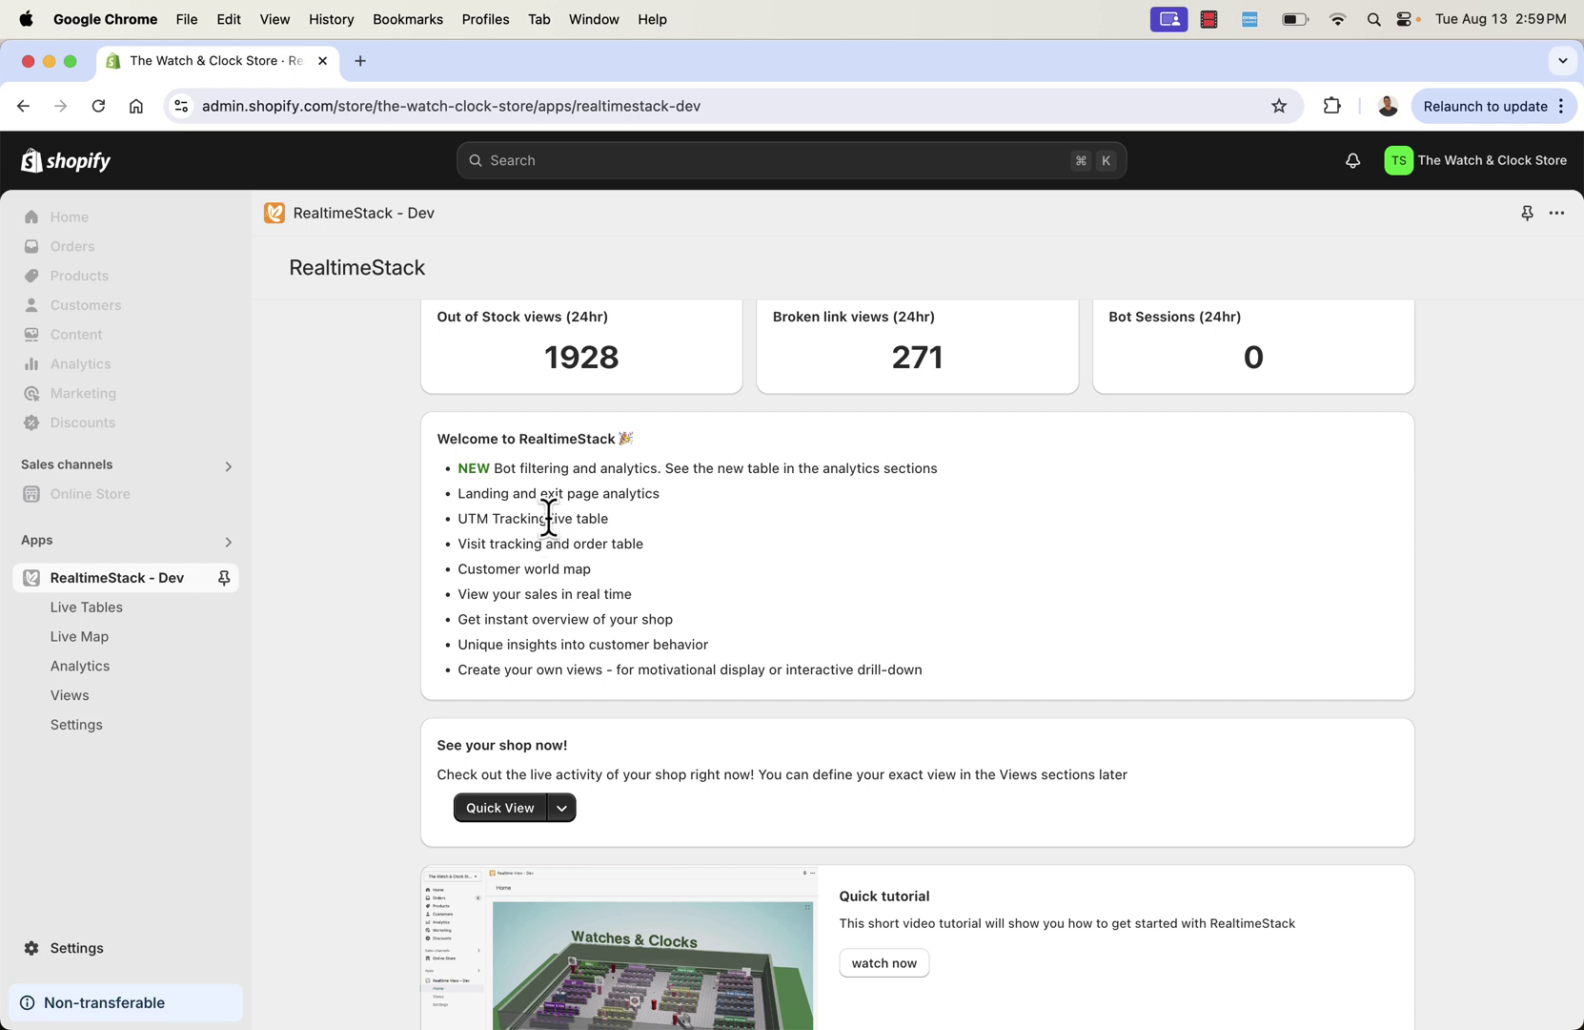
scroll(548, 515, "down", 2)
scroll(548, 515, "down", 1)
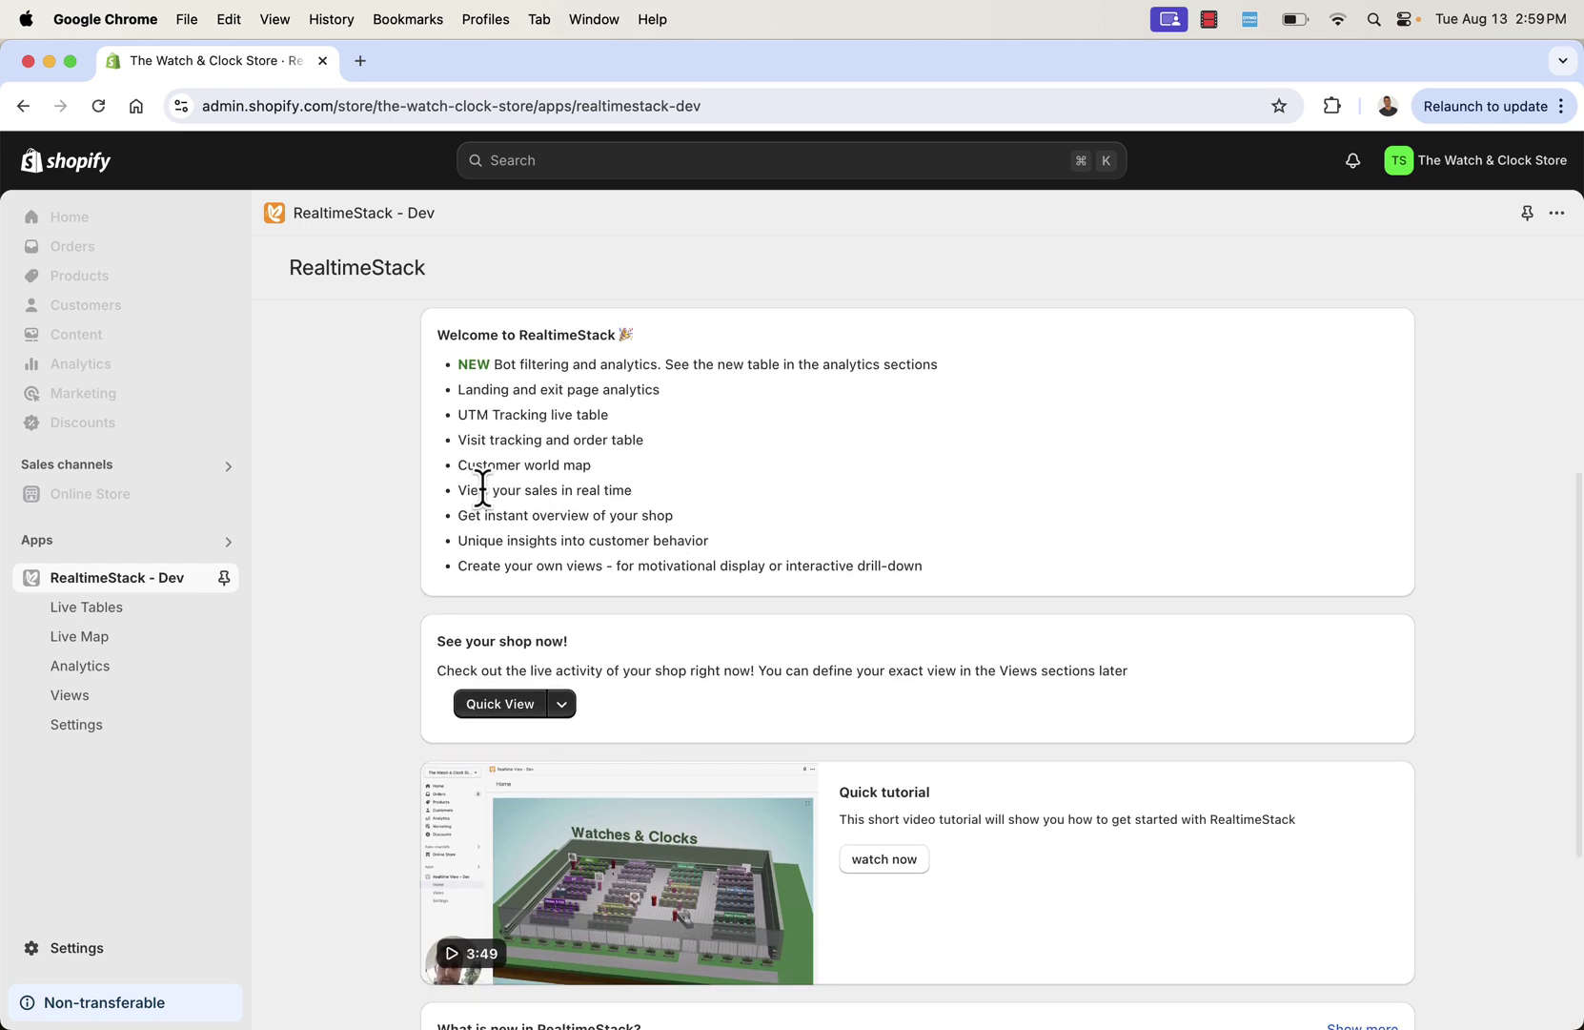
scroll(486, 491, "down", 6)
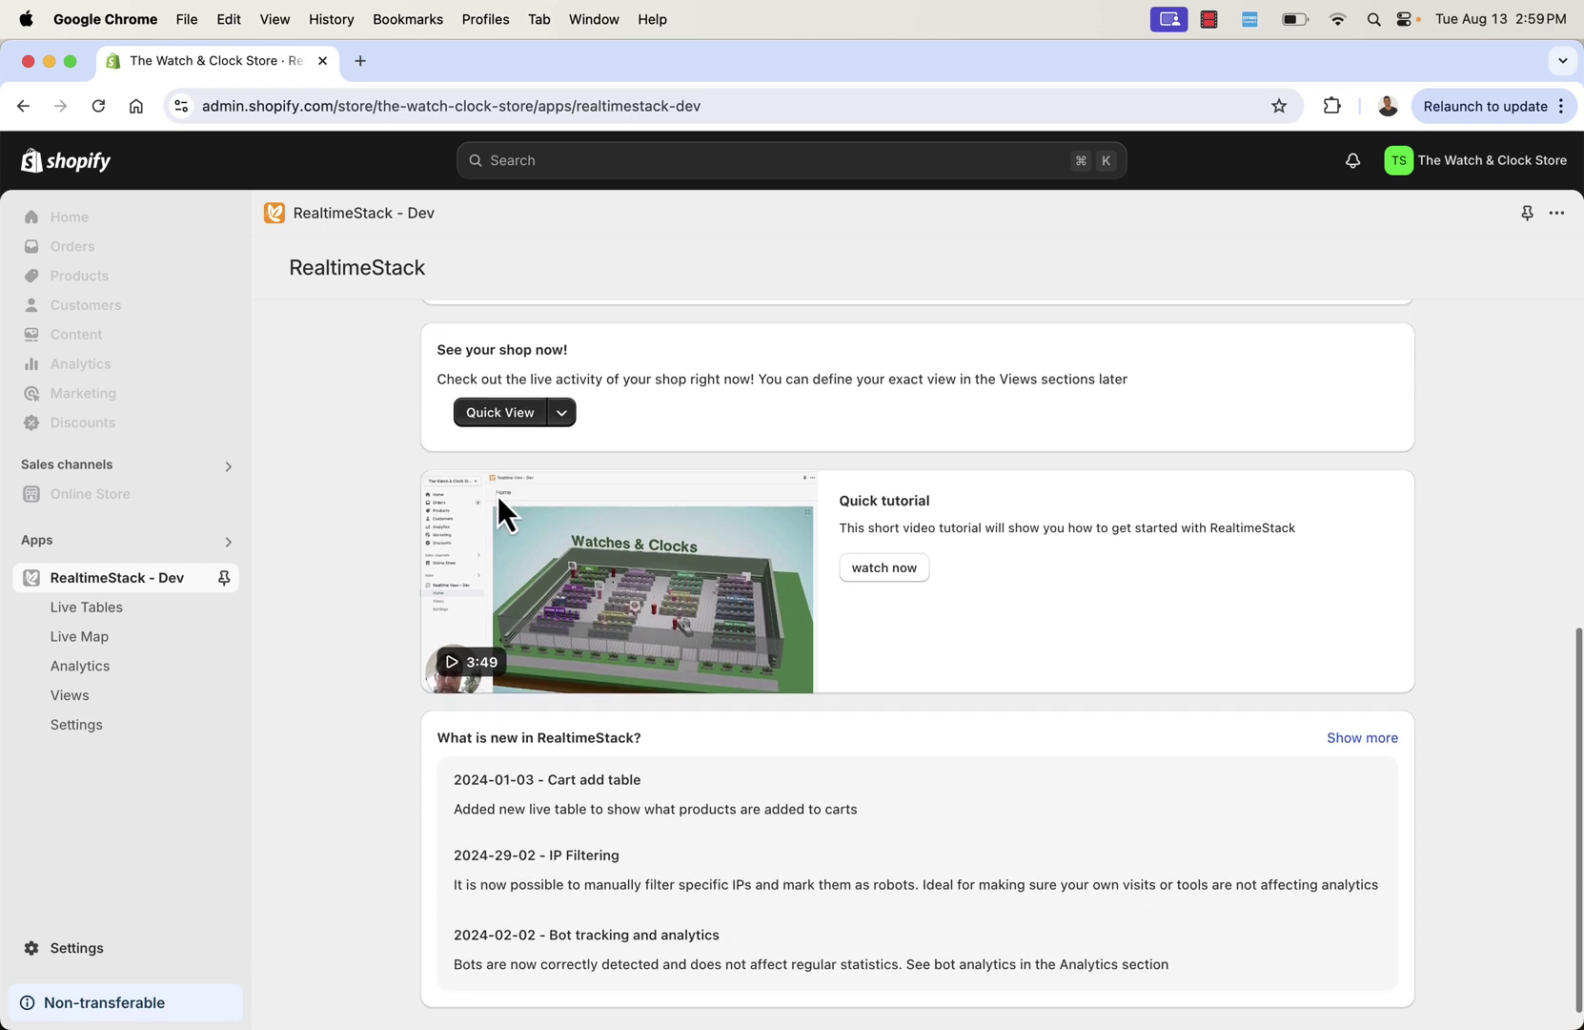
scroll(497, 495, "down", 1)
scroll(496, 524, "up", 3)
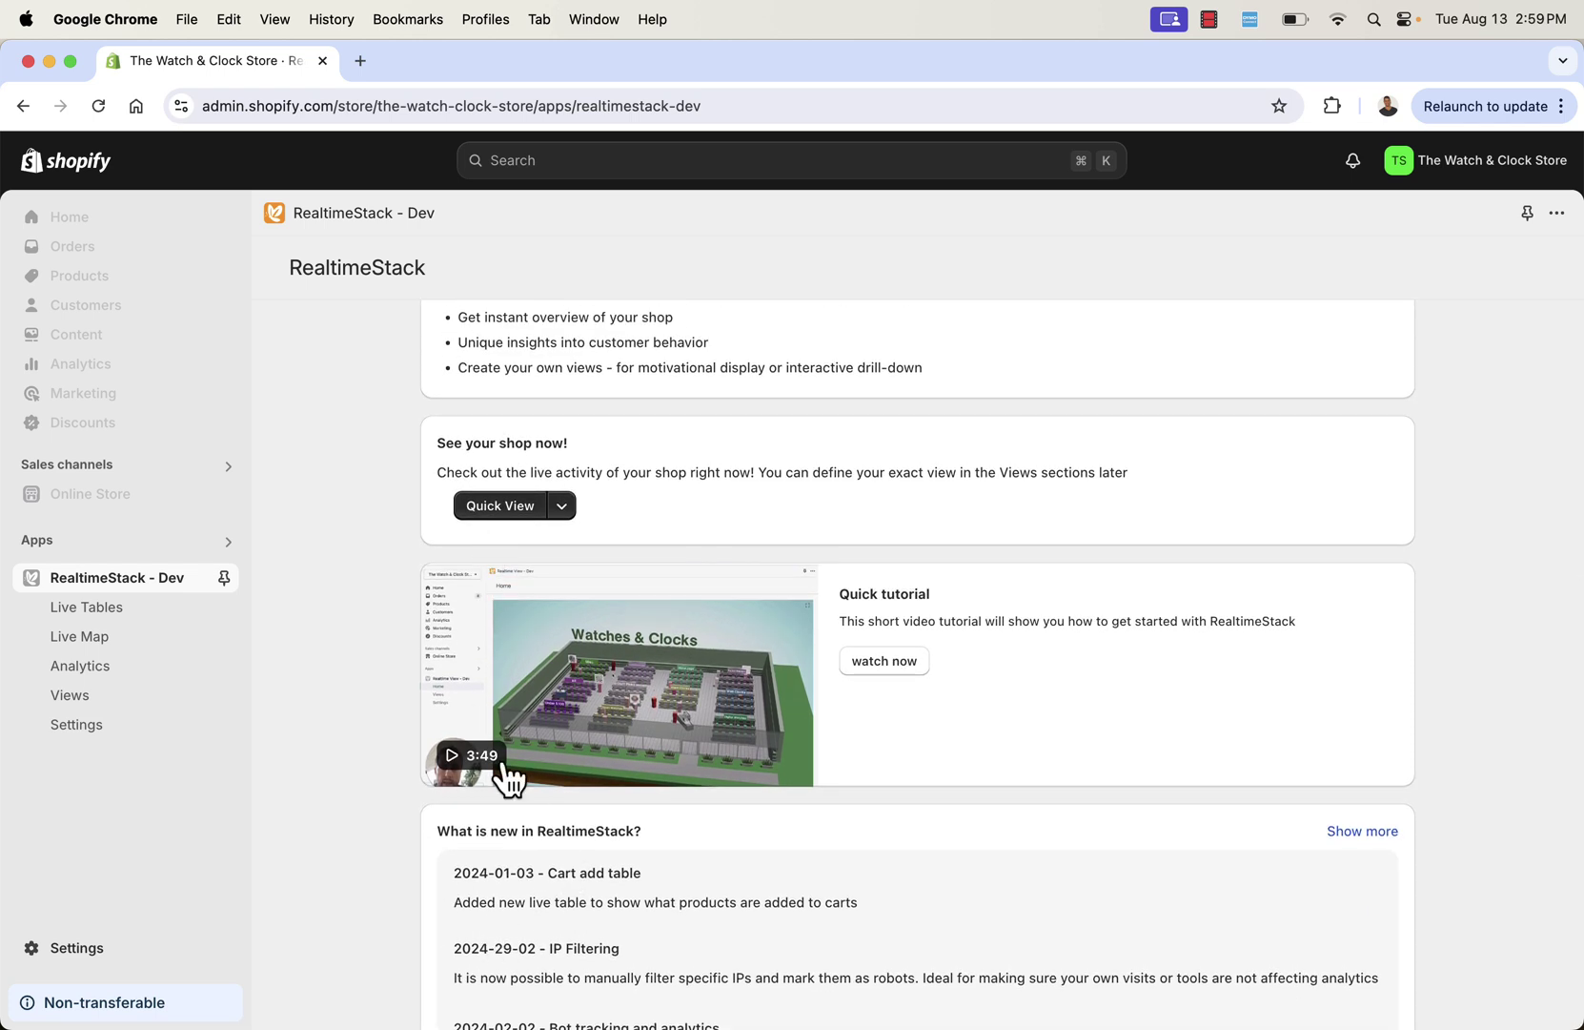
scroll(579, 739, "up", 6)
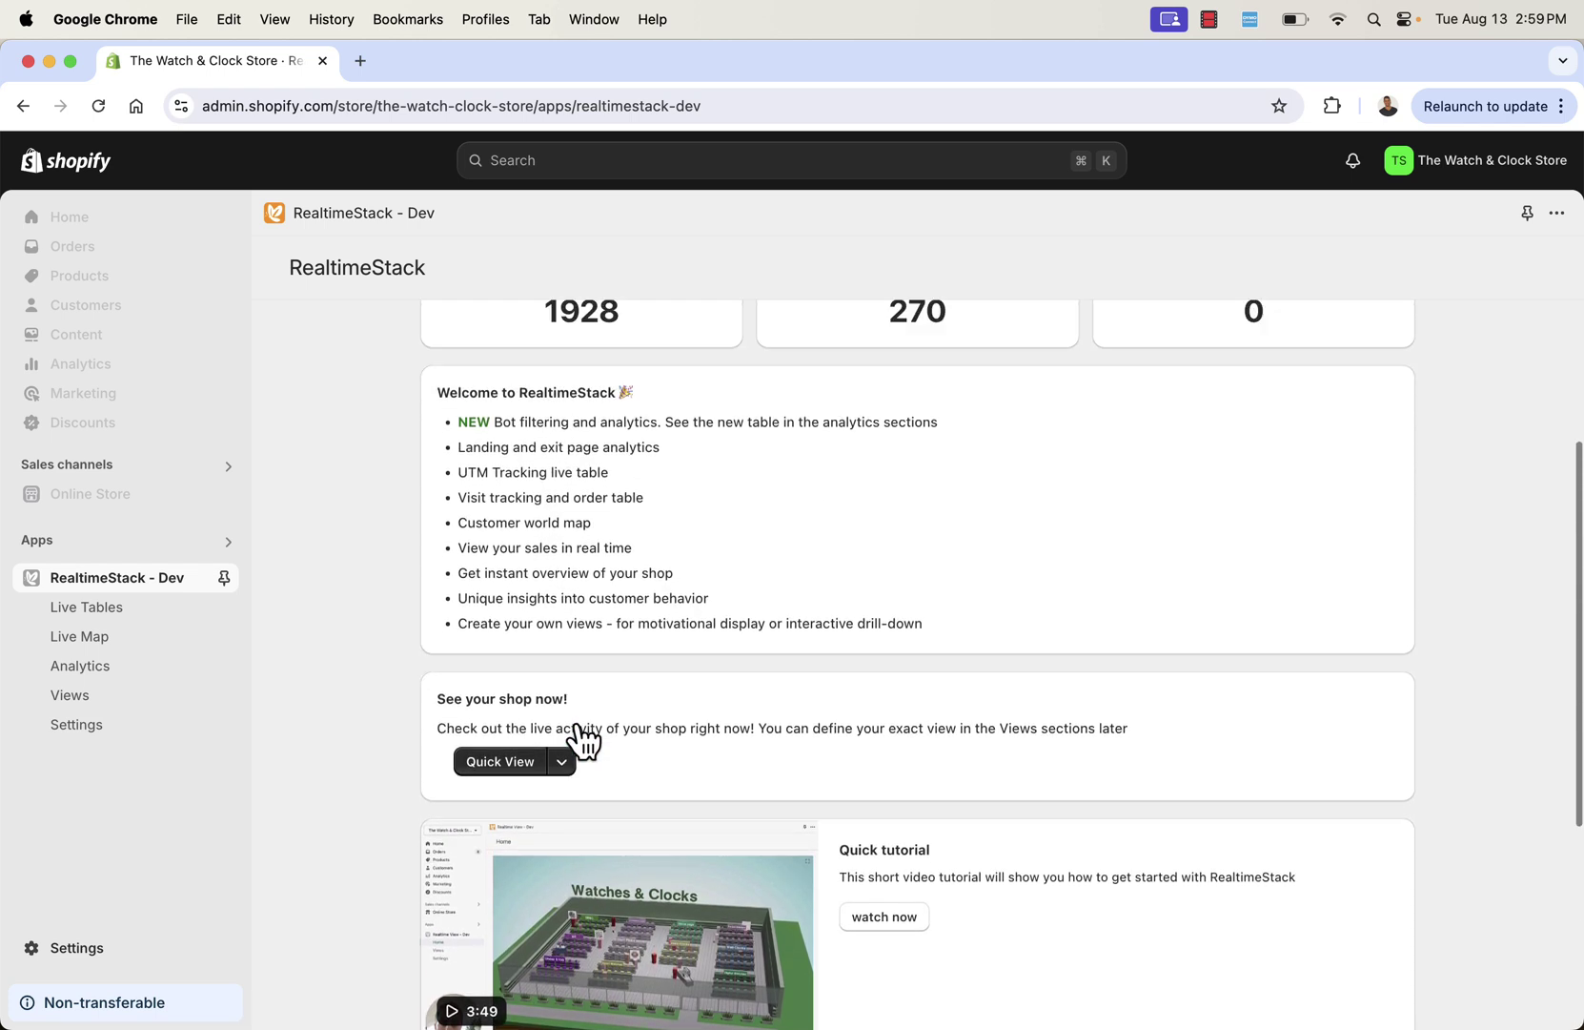
scroll(625, 596, "up", 3)
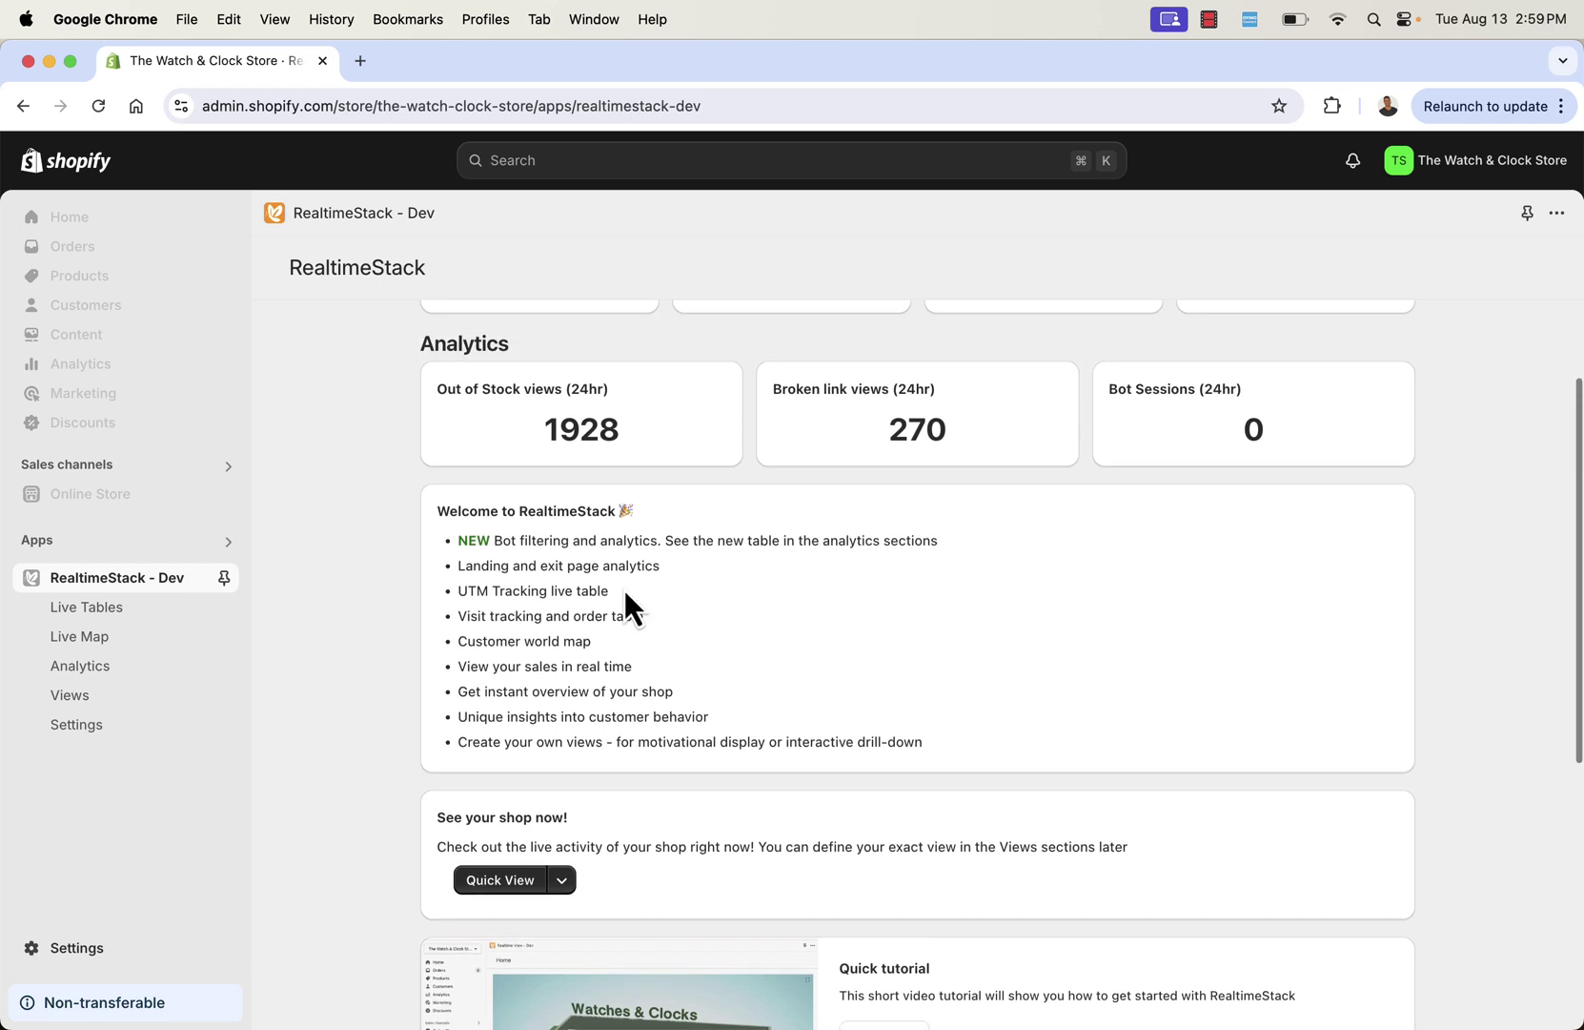
scroll(631, 610, "up", 3)
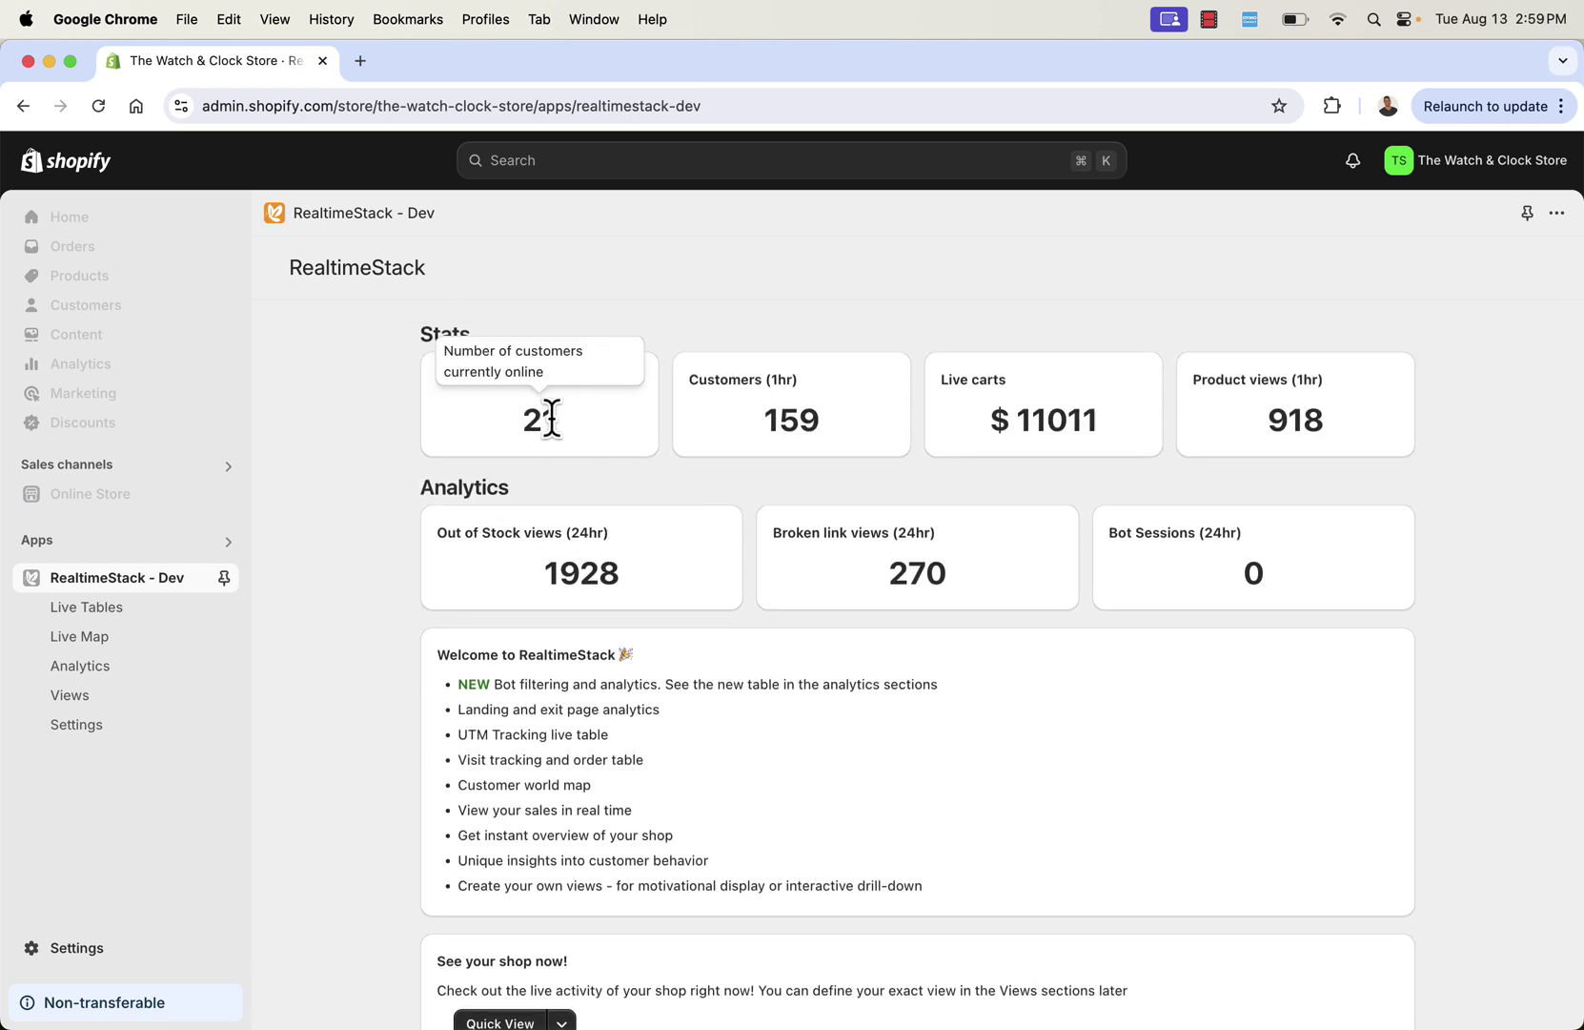
mouse_move(693, 431)
mouse_move(1087, 401)
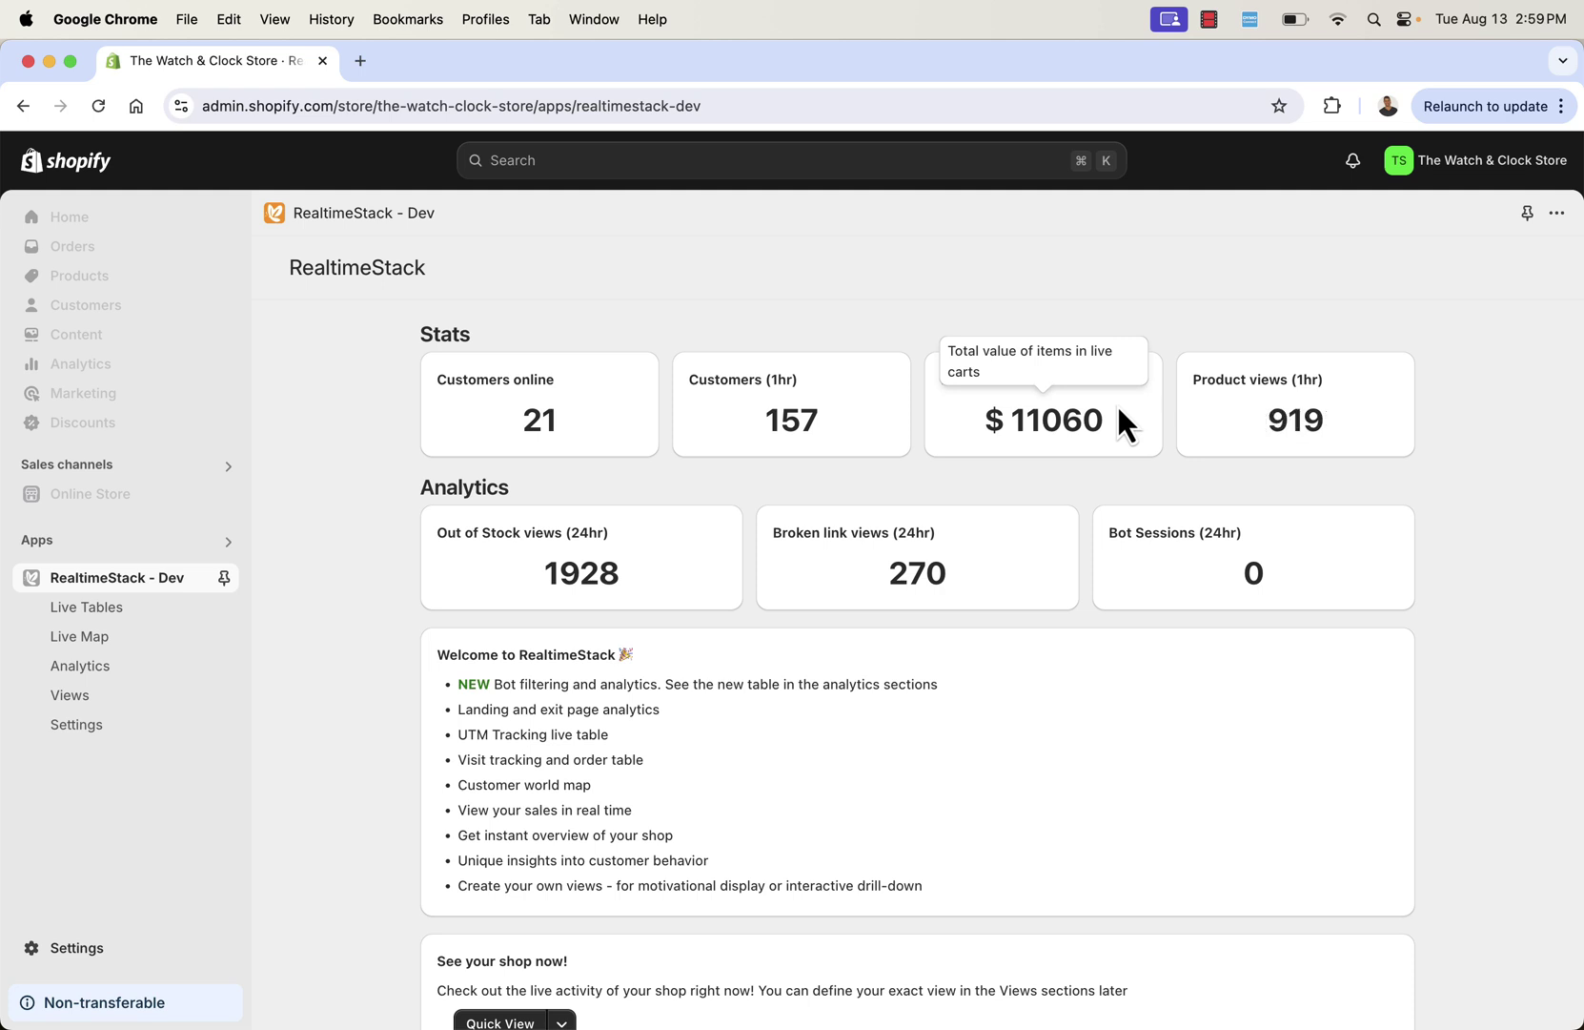
Step: Open Live Tables to list online visitors with location, device, source and cart value
left_click(148, 629)
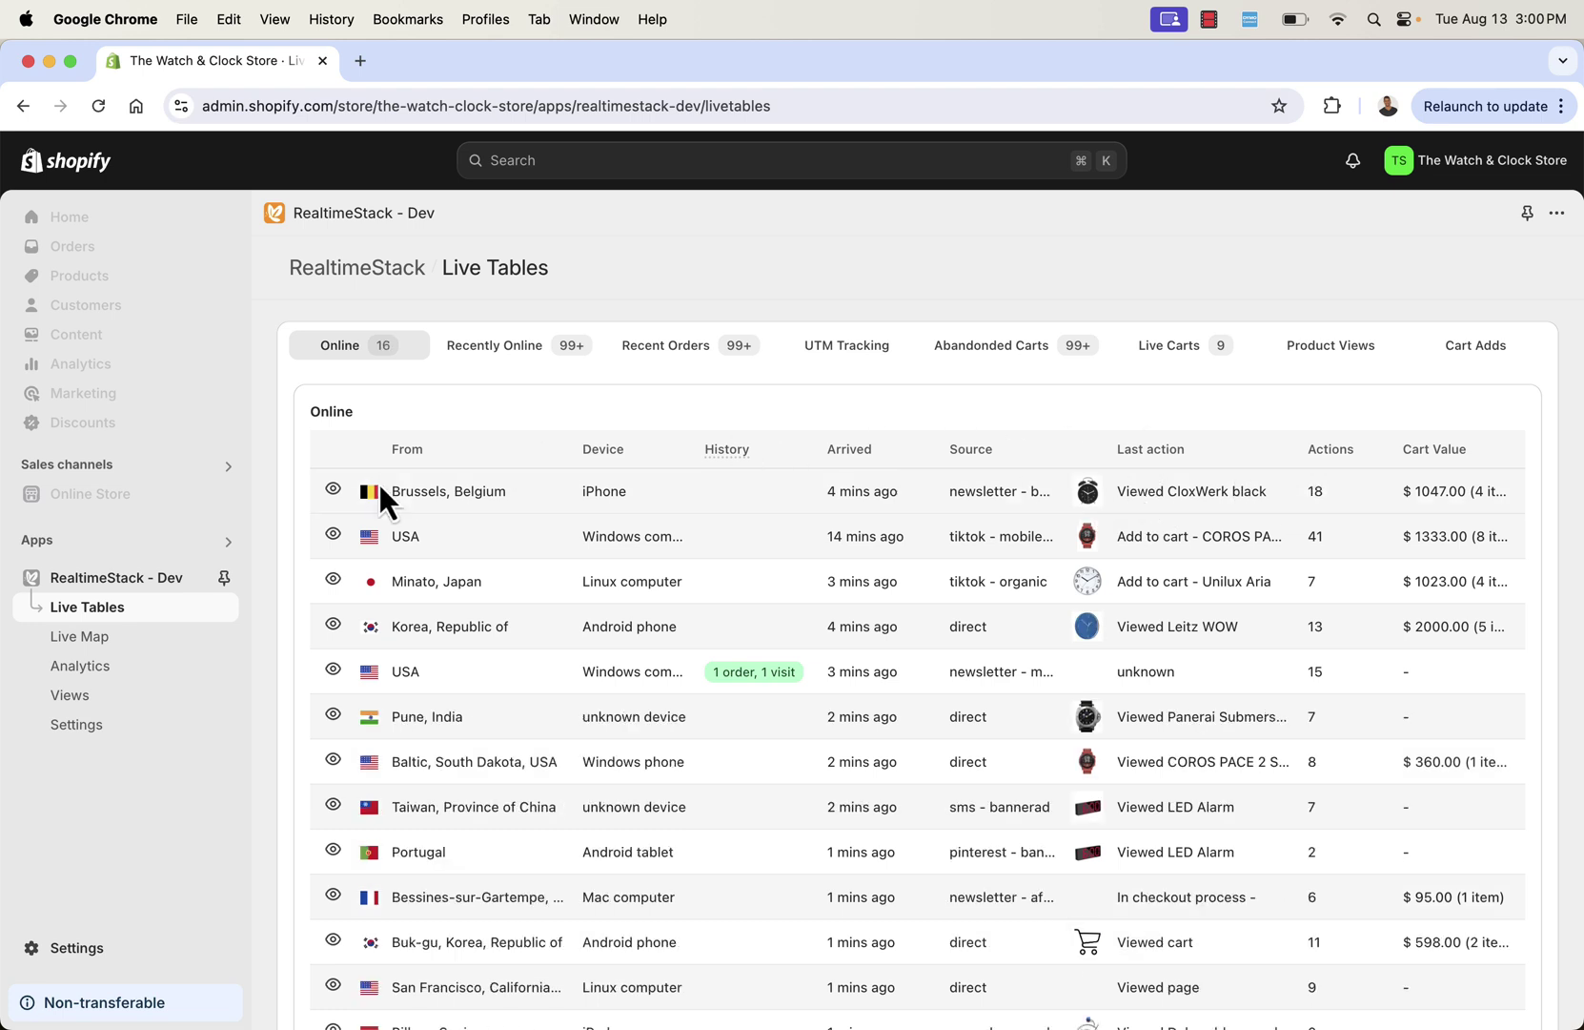
Step: Open the Brussels visitor's customer details and review their current status
left_click(333, 490)
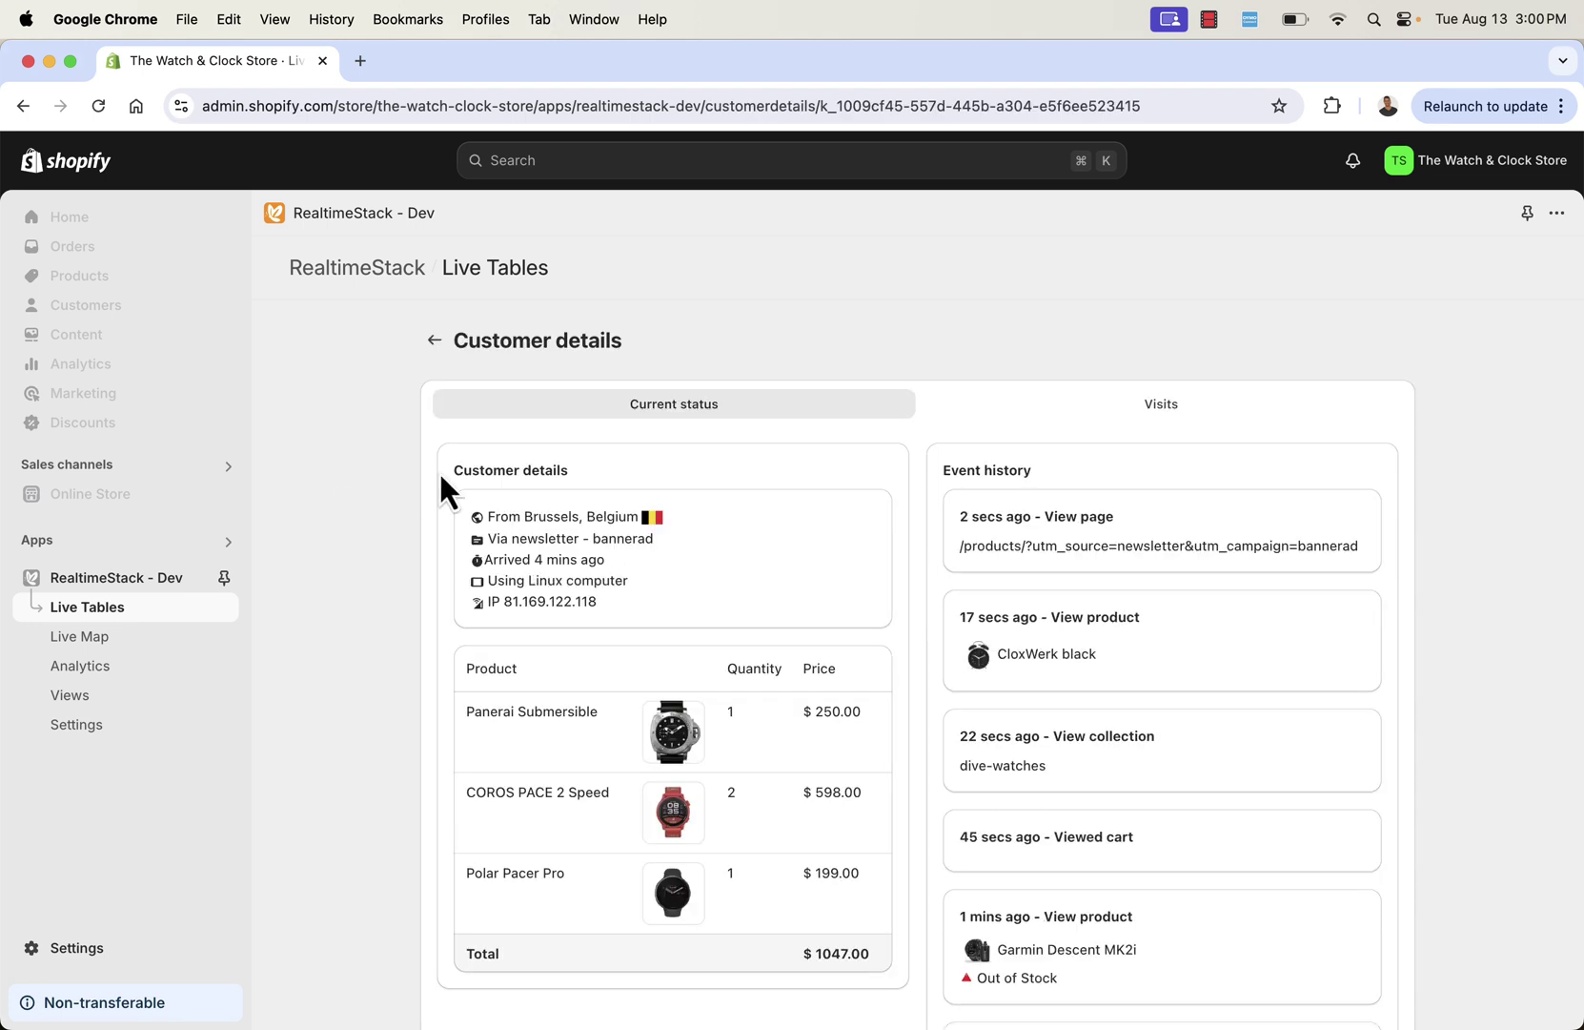
scroll(440, 491, "down", 2)
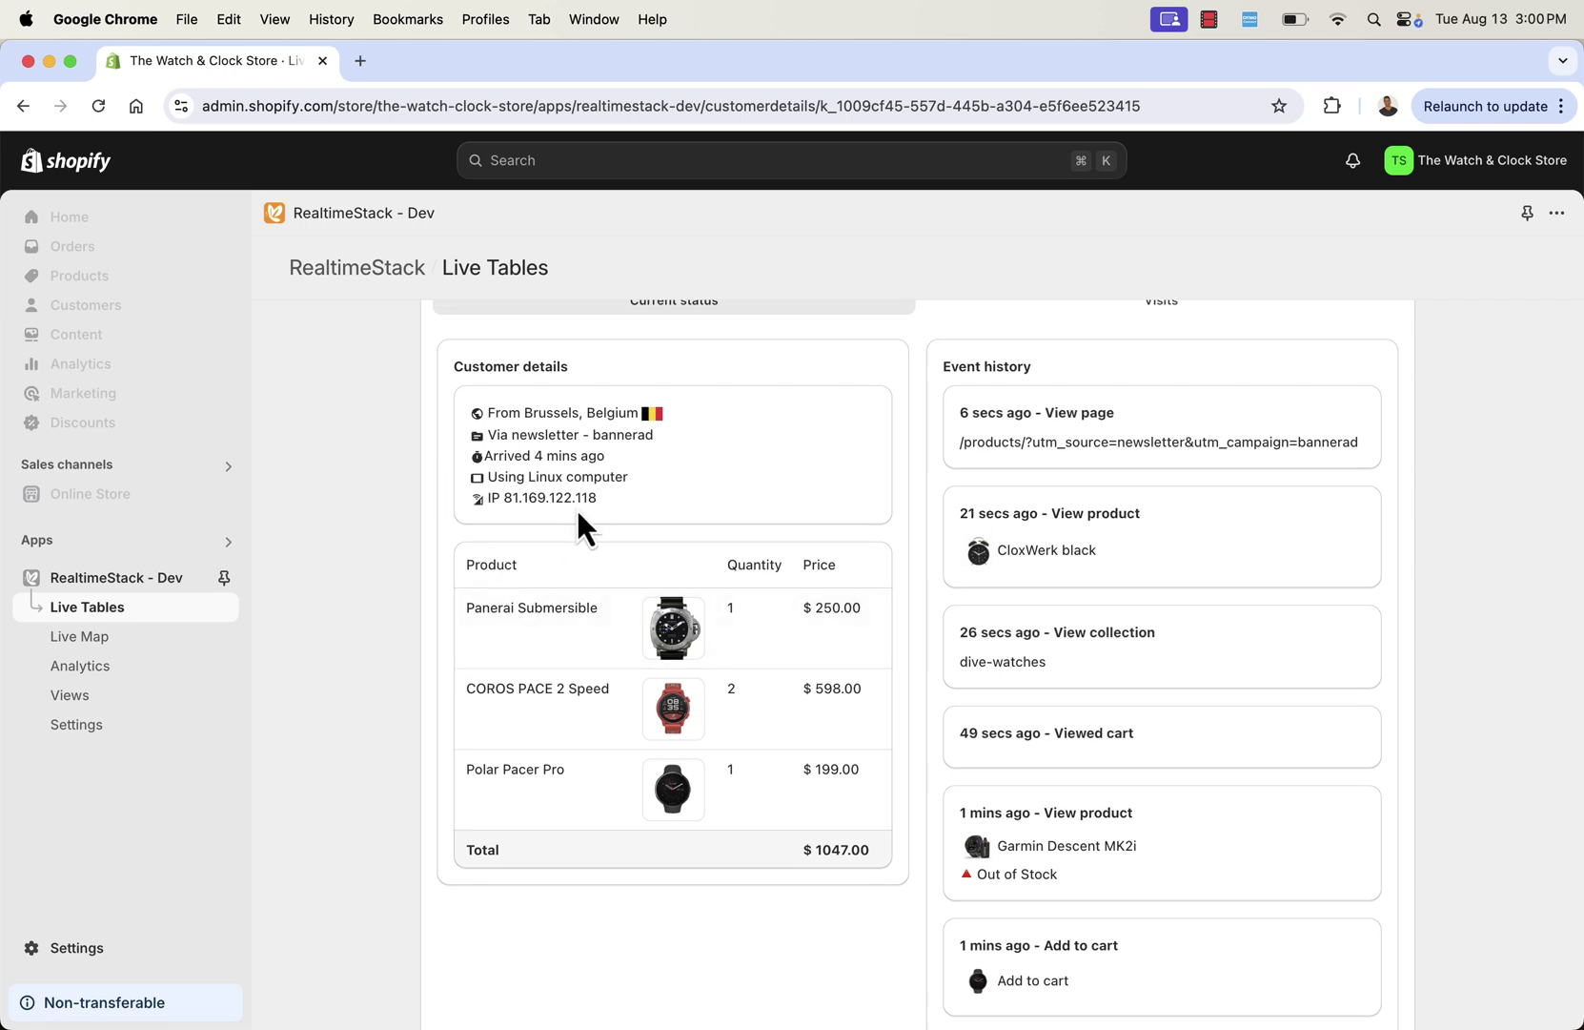
scroll(577, 519, "up", 2)
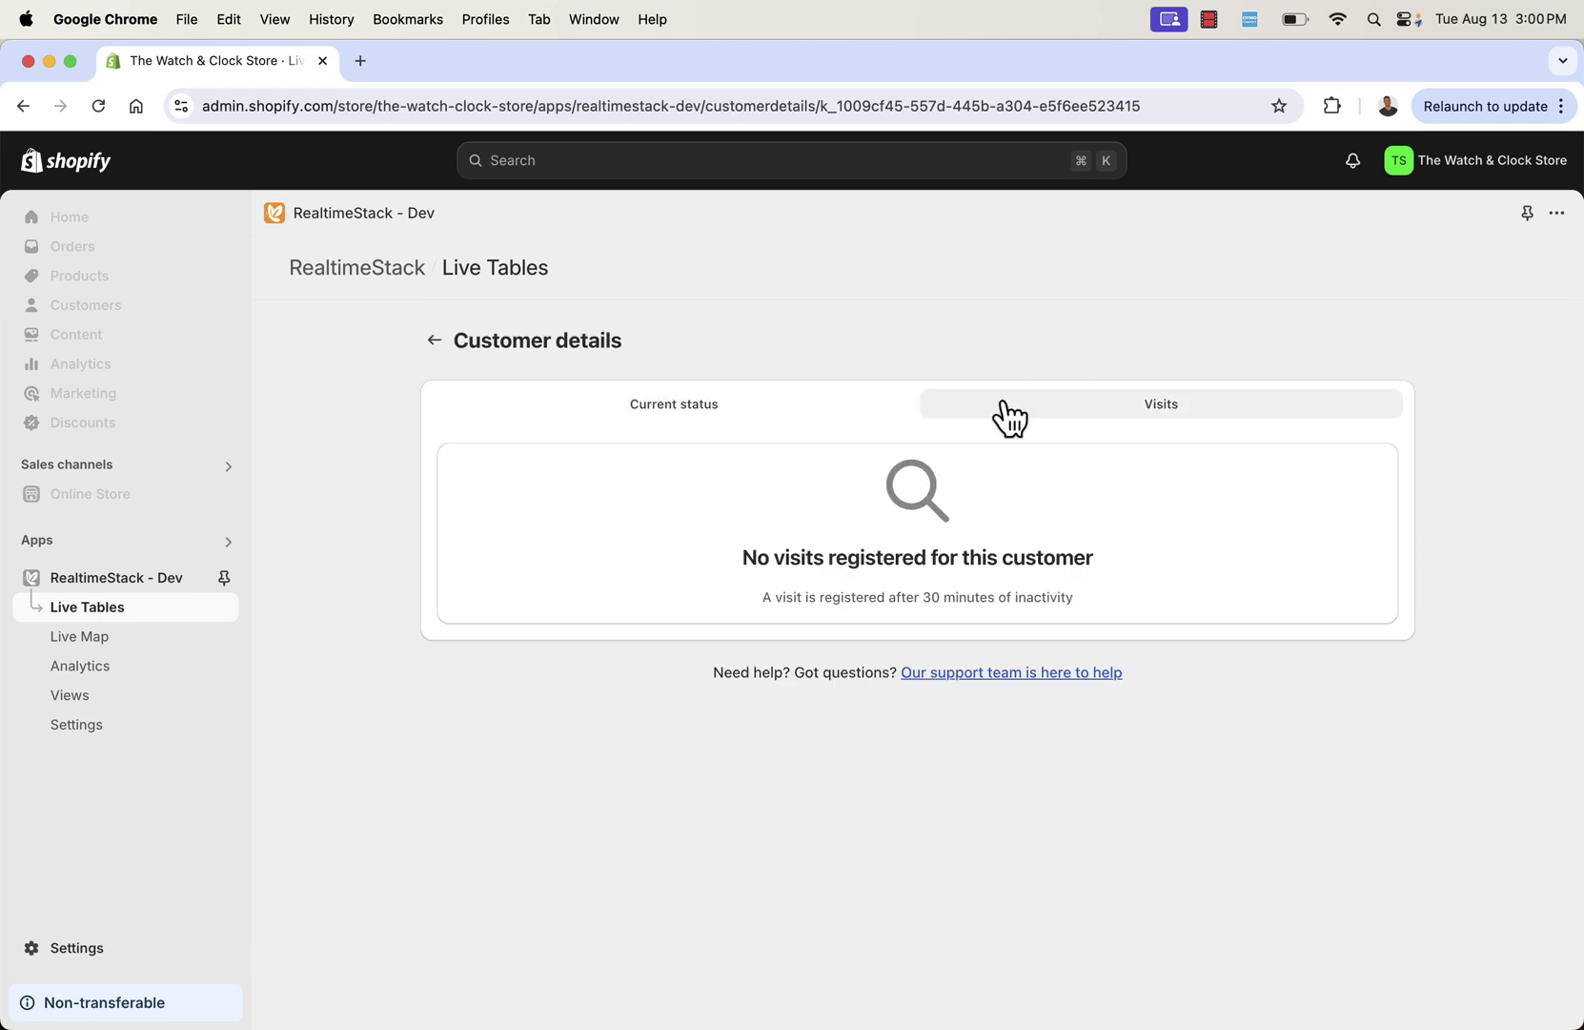
left_click(812, 412)
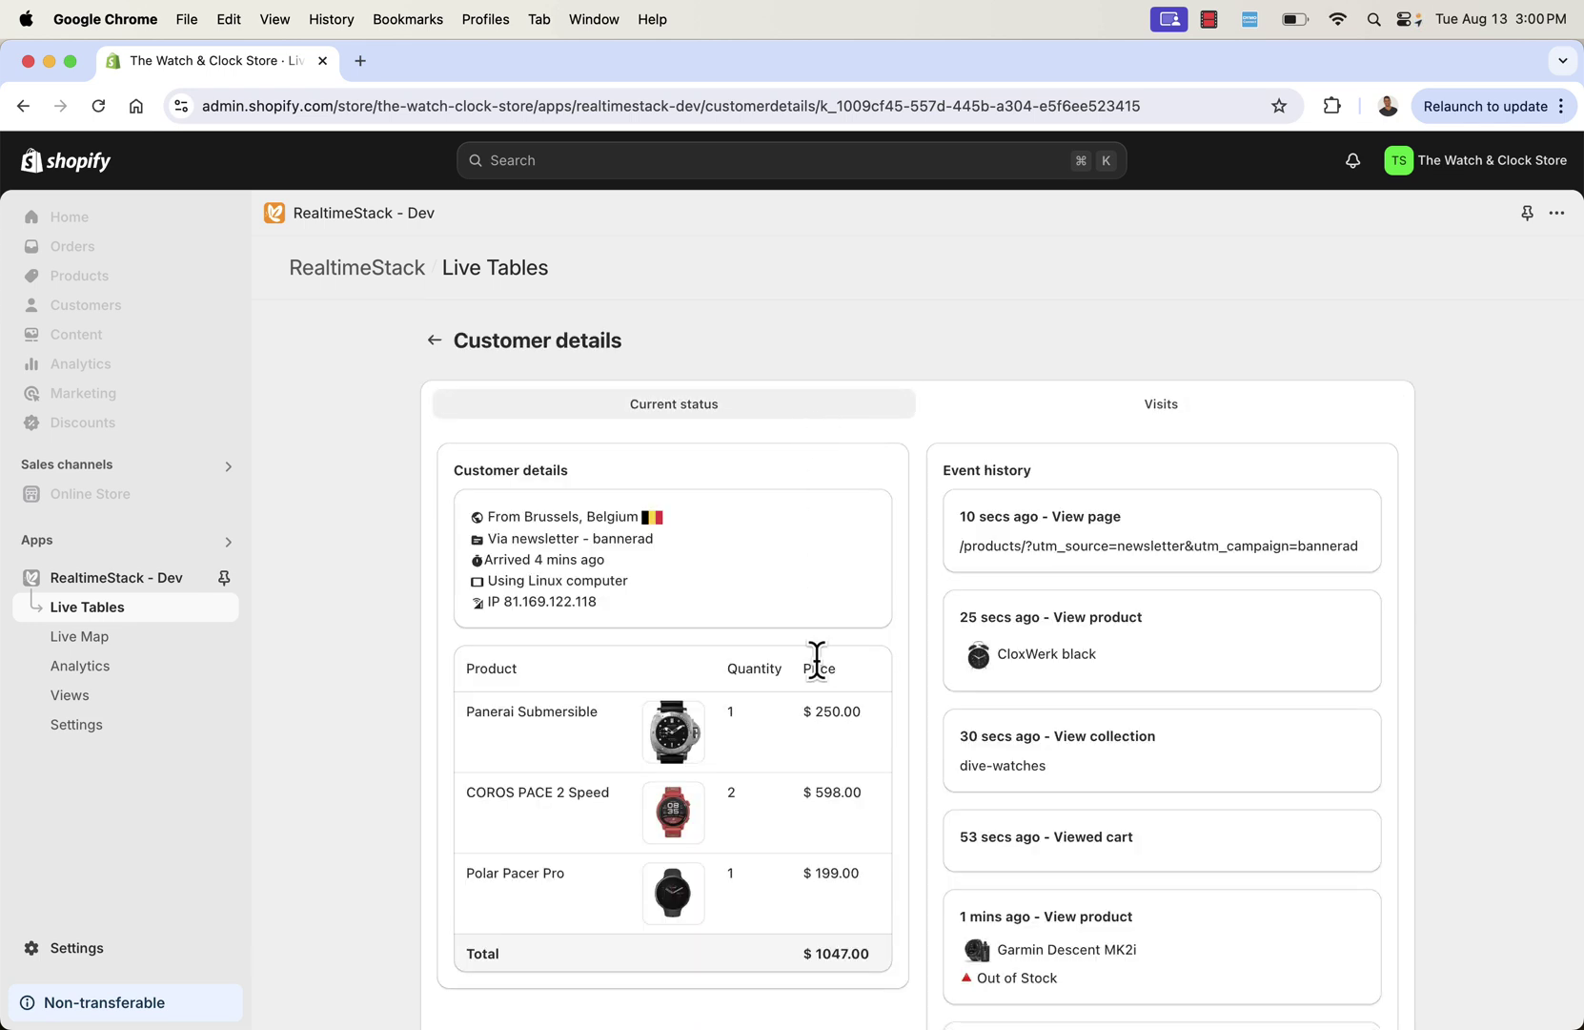
scroll(817, 661, "down", 10)
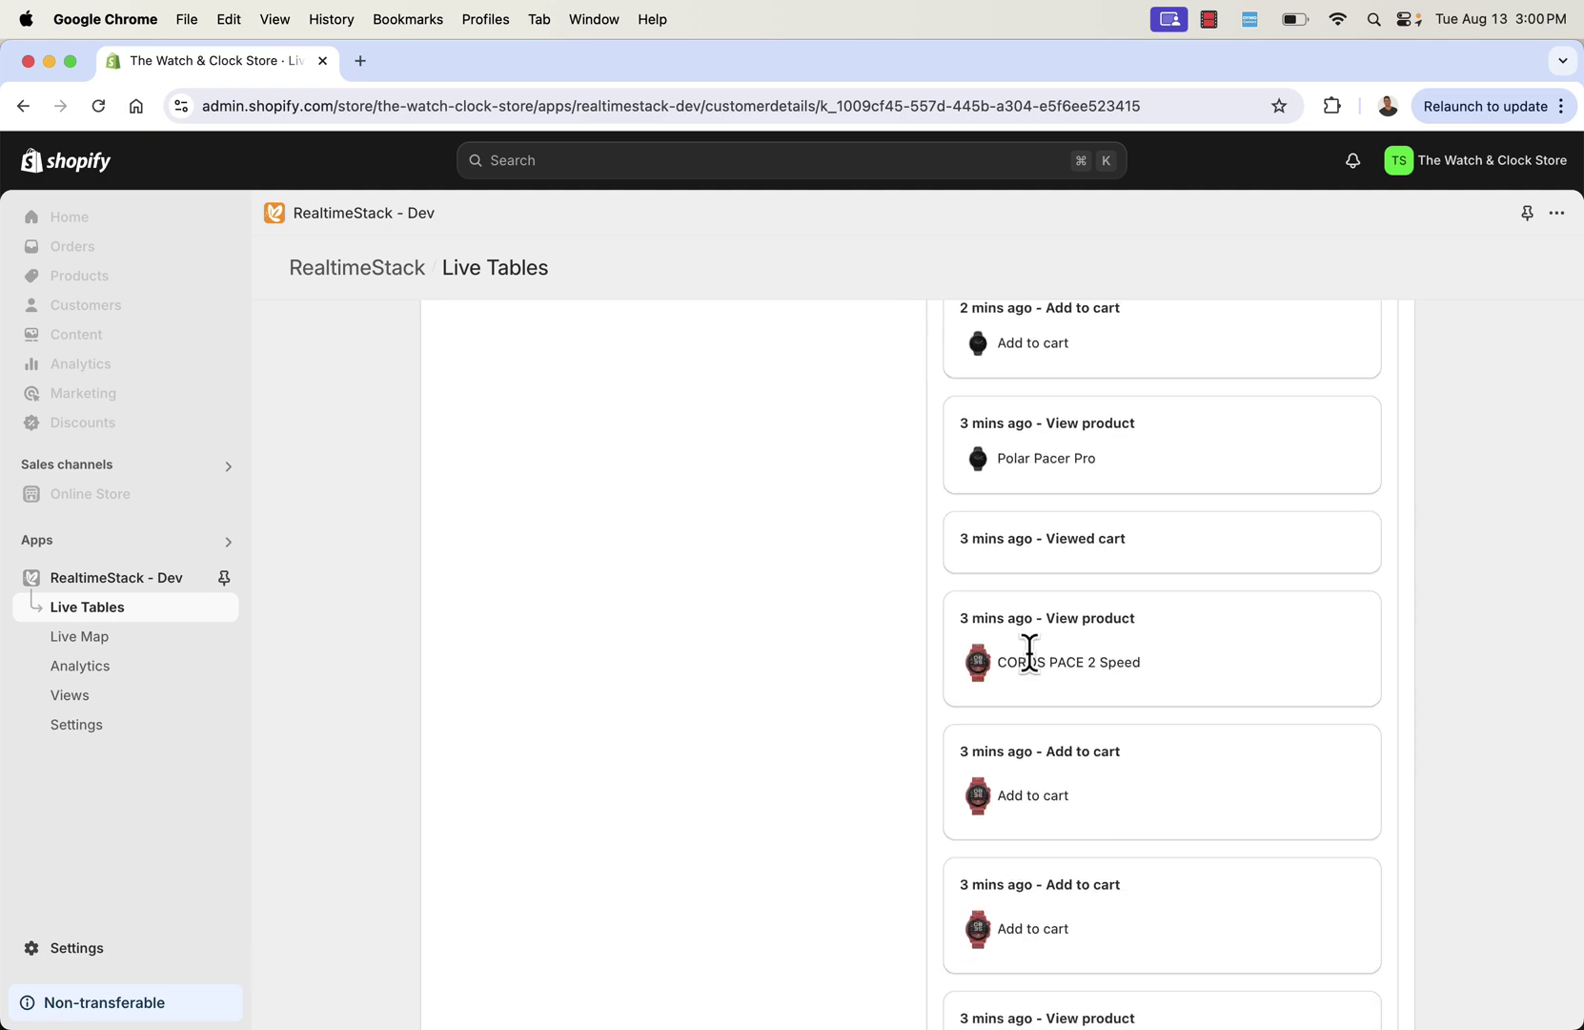
scroll(1024, 691, "down", 8)
scroll(1024, 691, "up", 12)
scroll(1024, 692, "up", 3)
scroll(1022, 700, "down", 15)
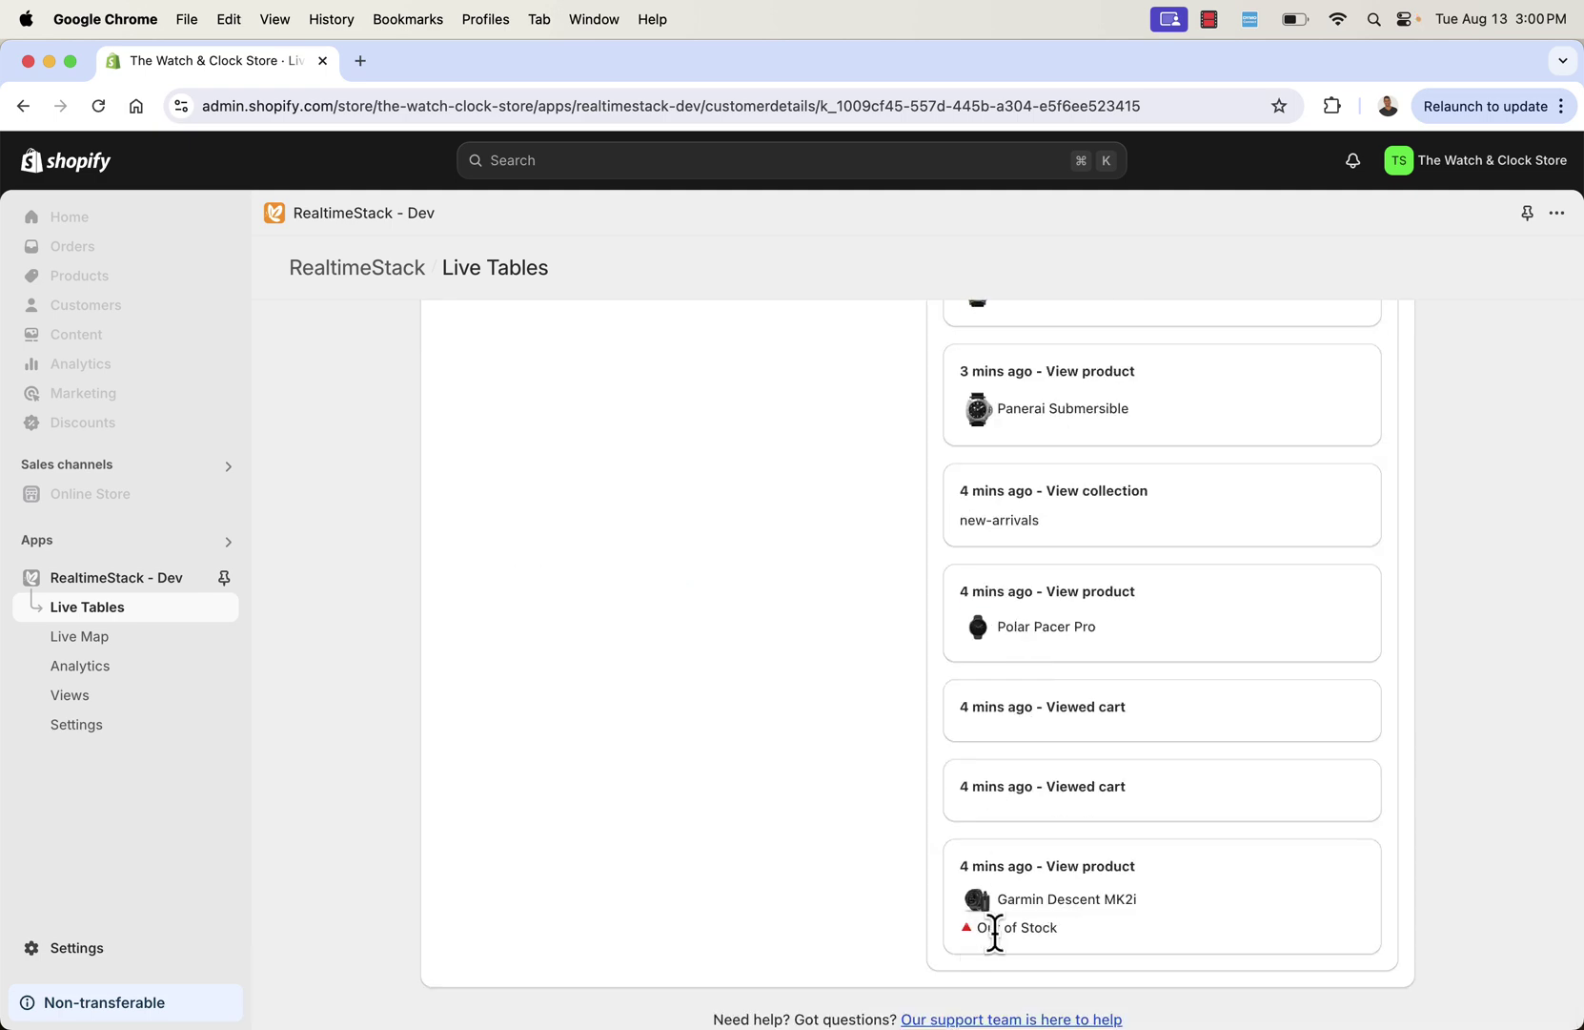
Step: Highlight the Garmin Descent MK2i event line, then go back to the live visitor tables
triple_click(1010, 898)
left_click(831, 889)
scroll(831, 889, "up", 3)
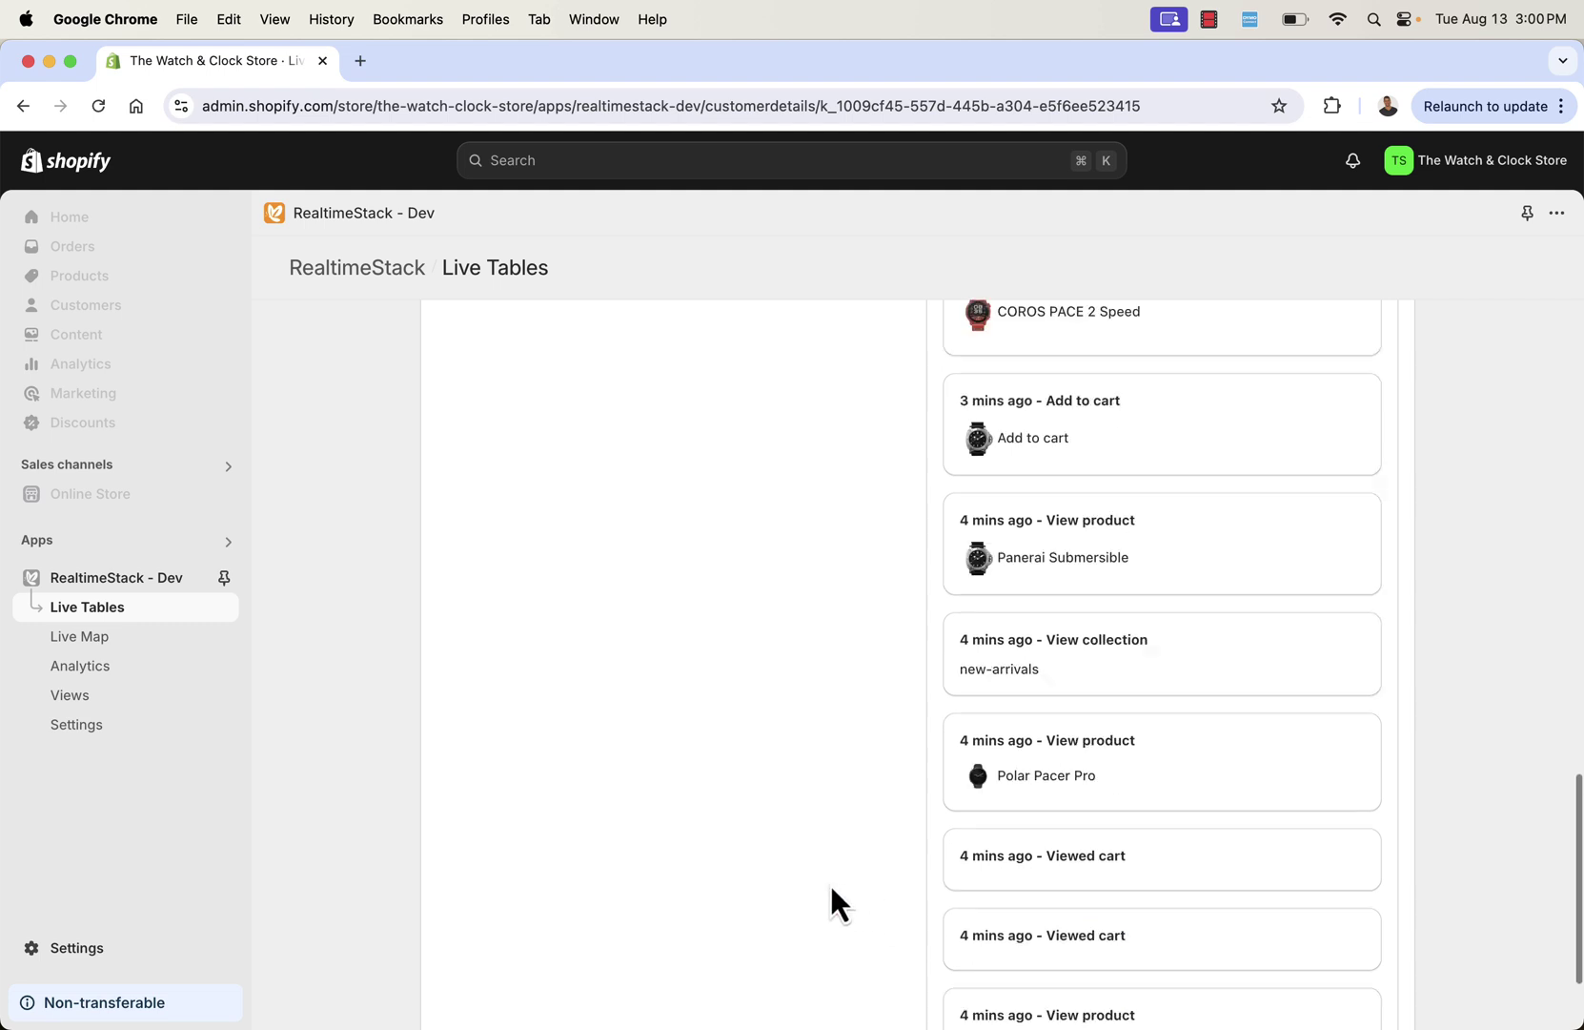
scroll(831, 888, "up", 10)
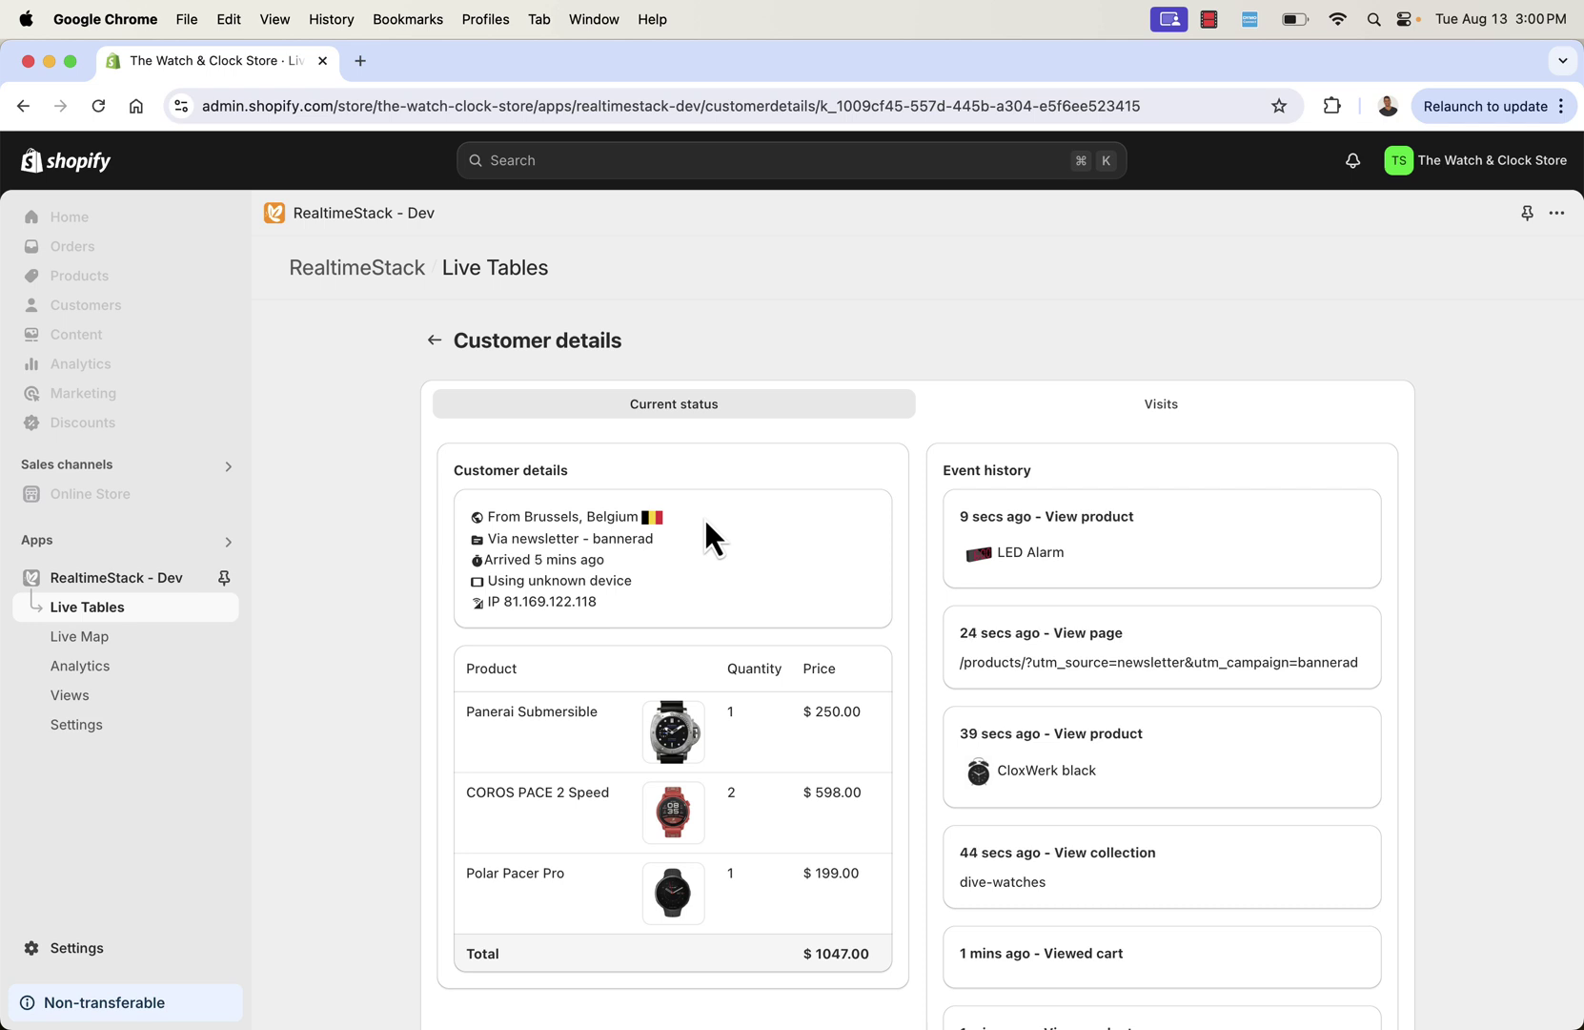
left_click(433, 340)
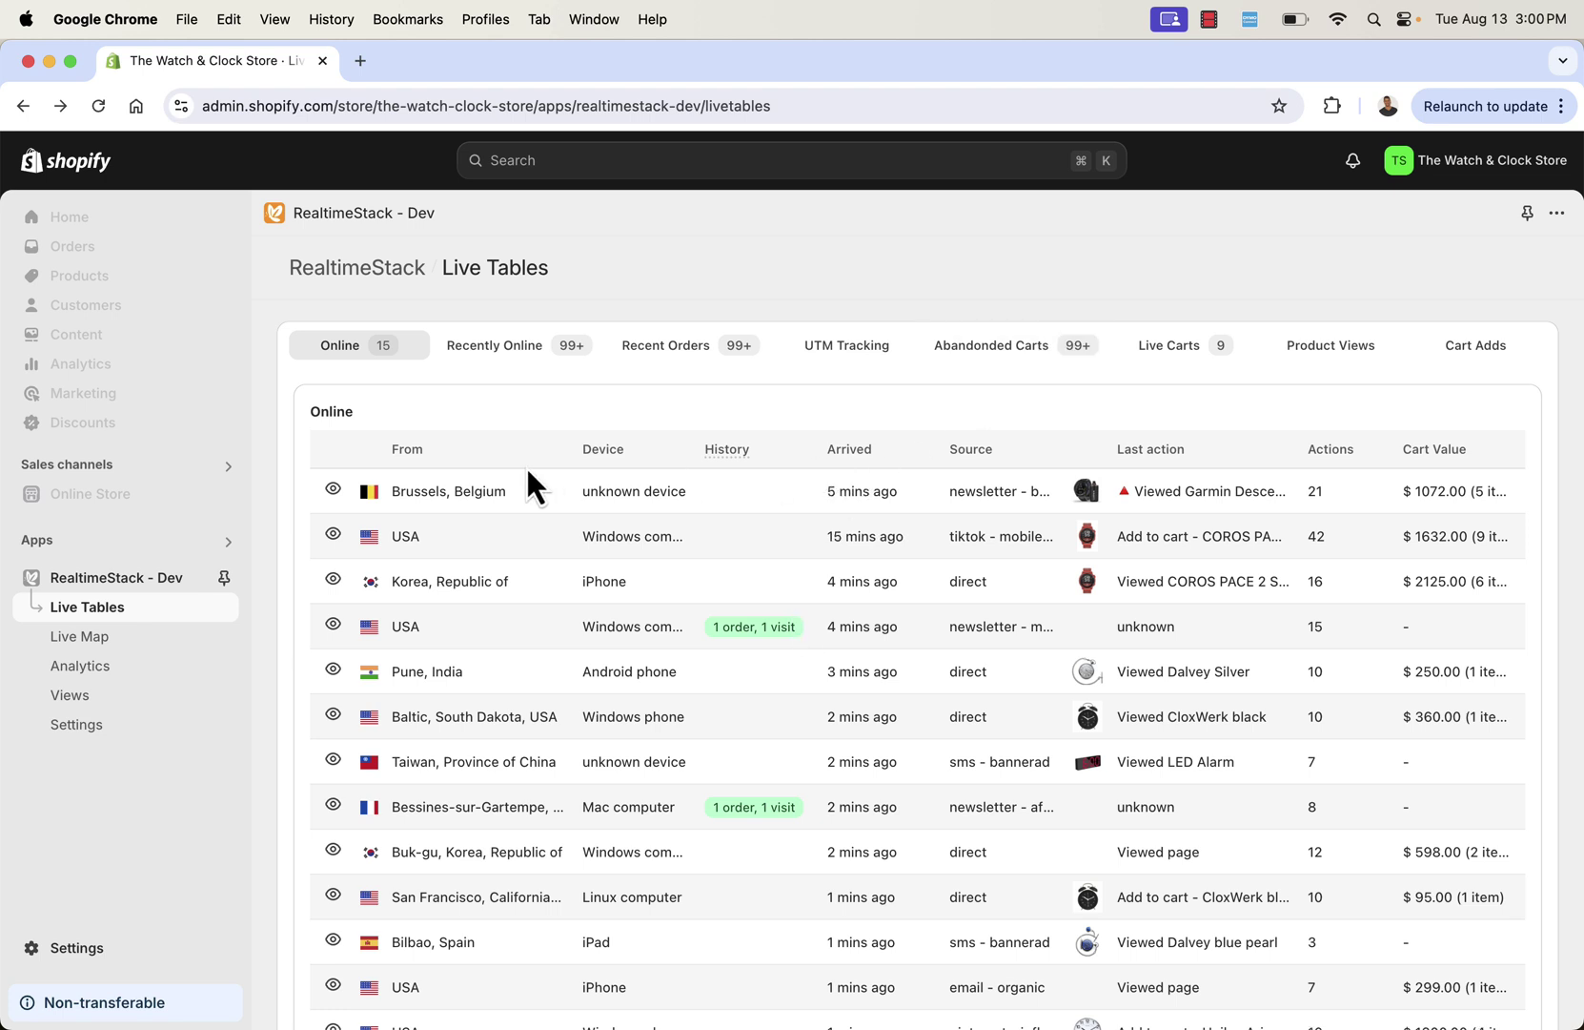
left_click(331, 538)
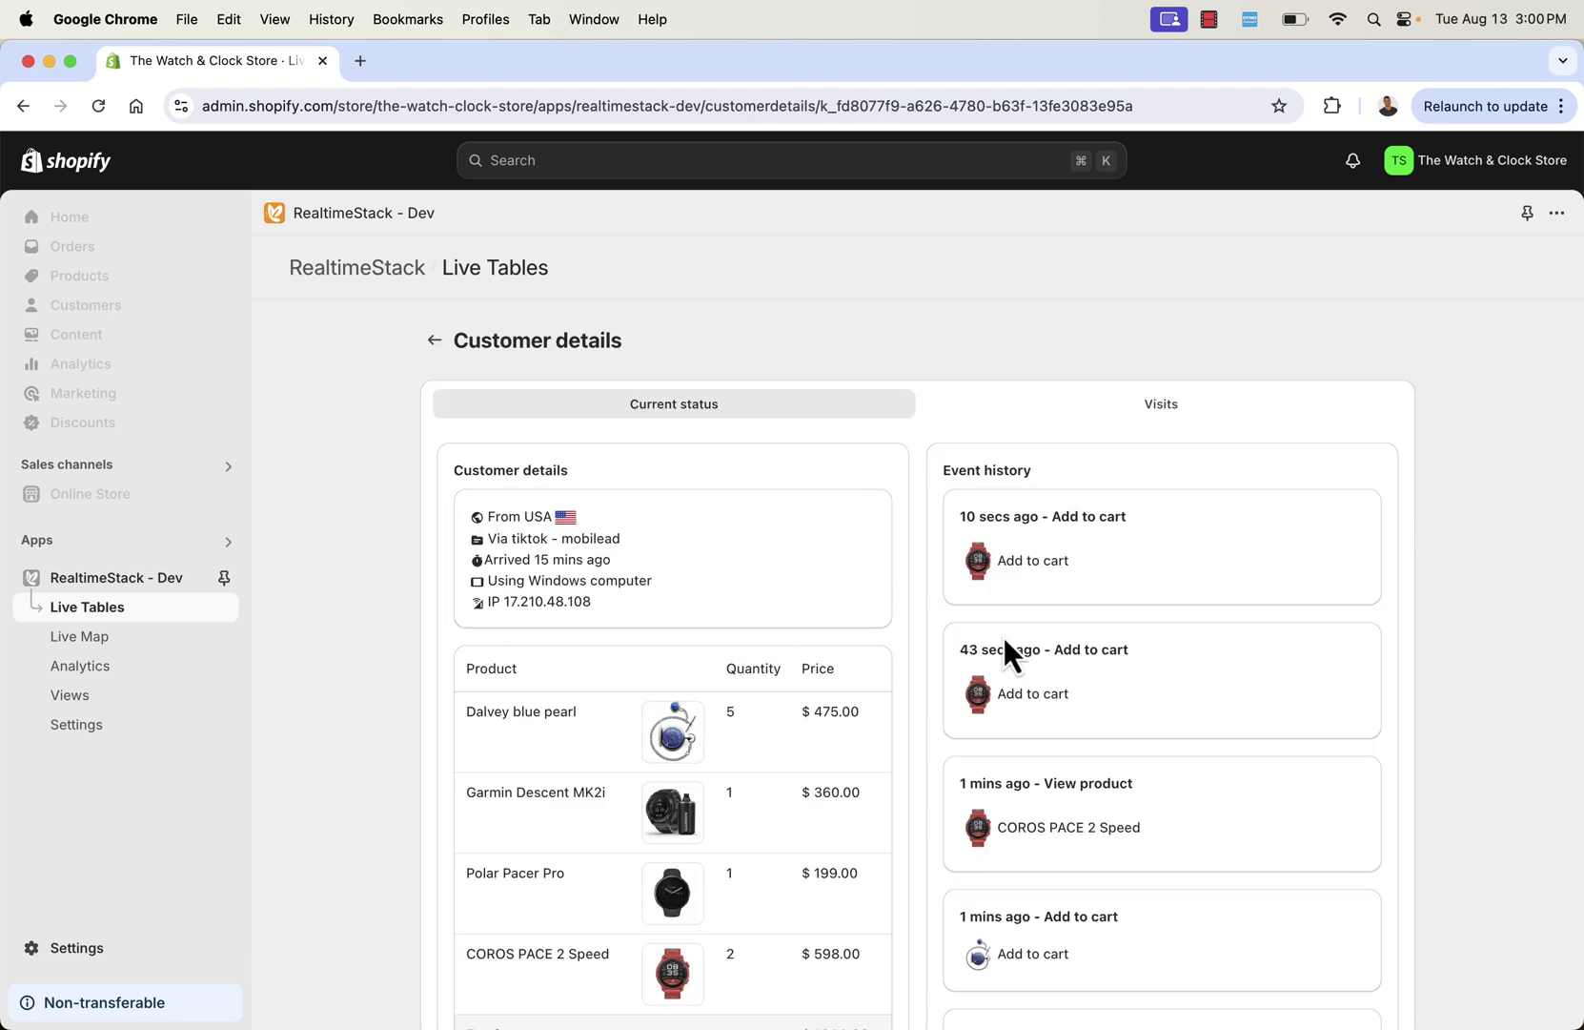
scroll(1004, 636, "down", 1)
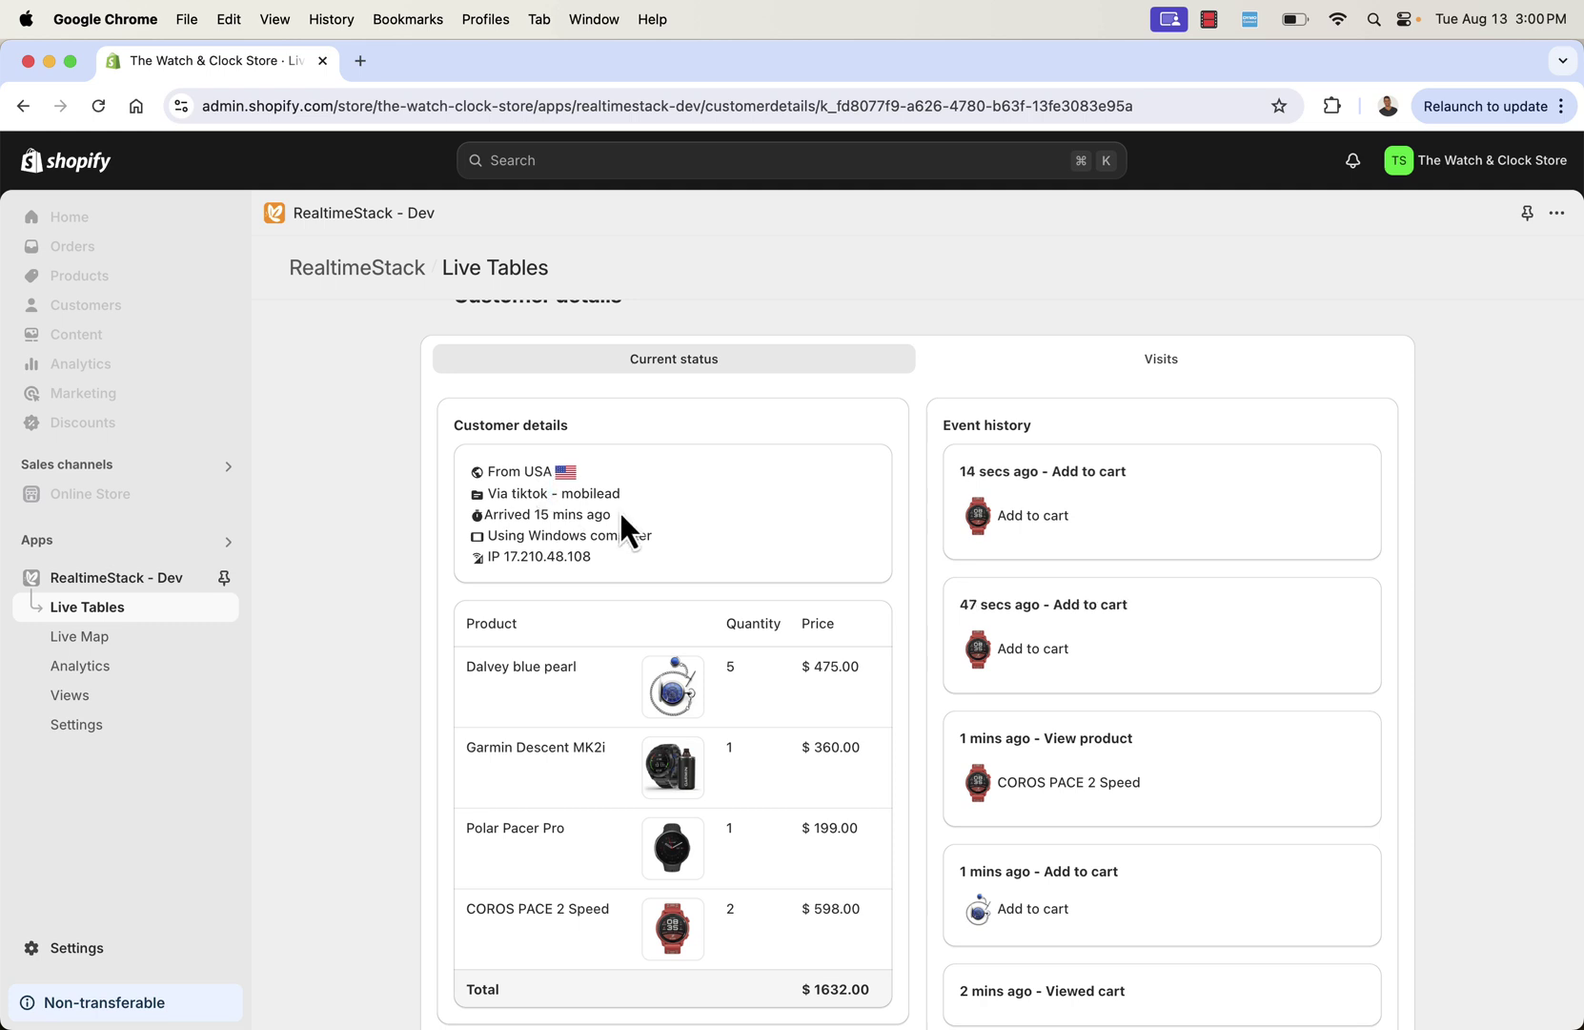
scroll(570, 686, "down", 2)
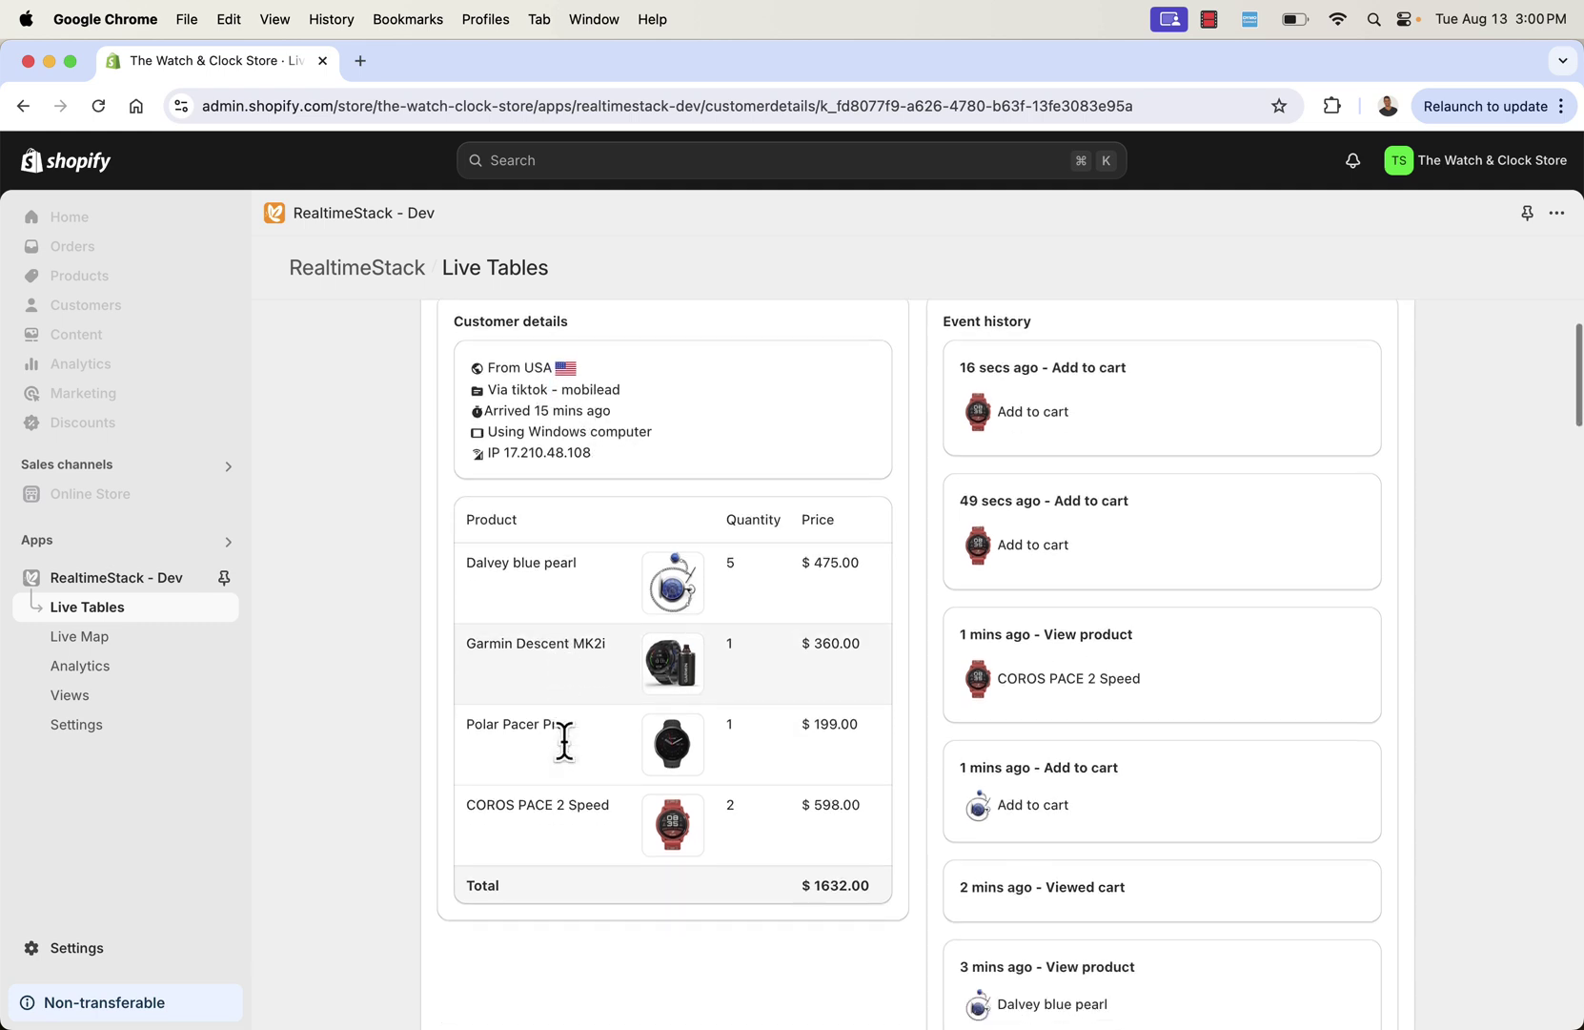
scroll(572, 676, "down", 1)
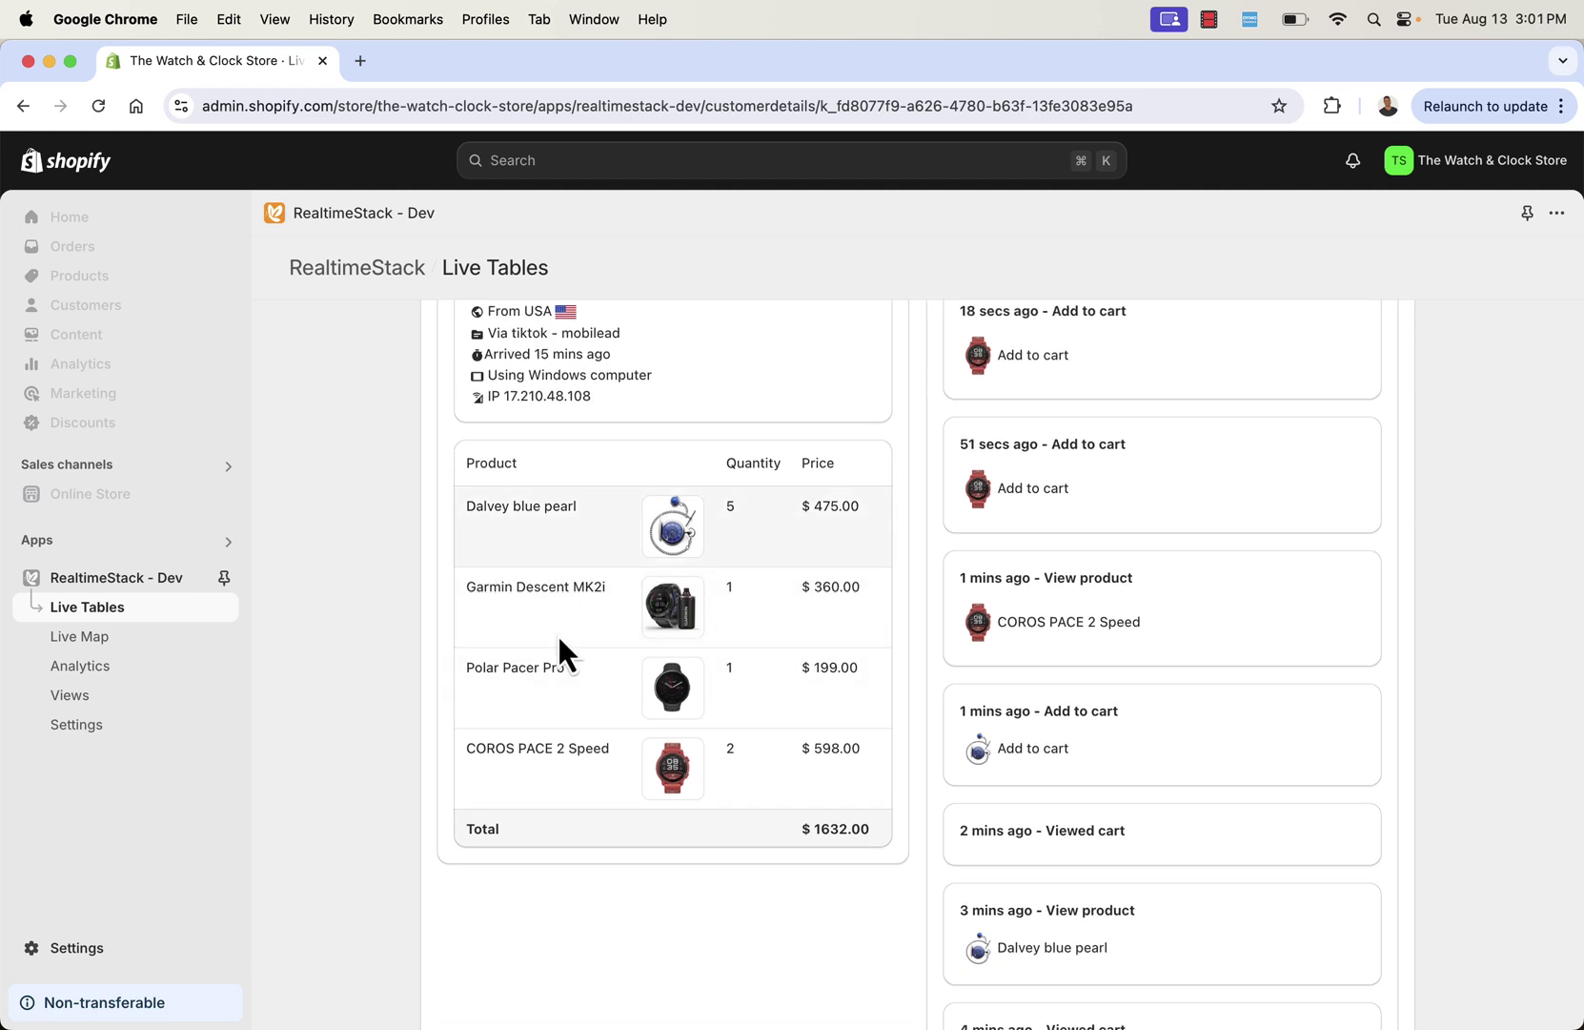
scroll(541, 825, "down", 10)
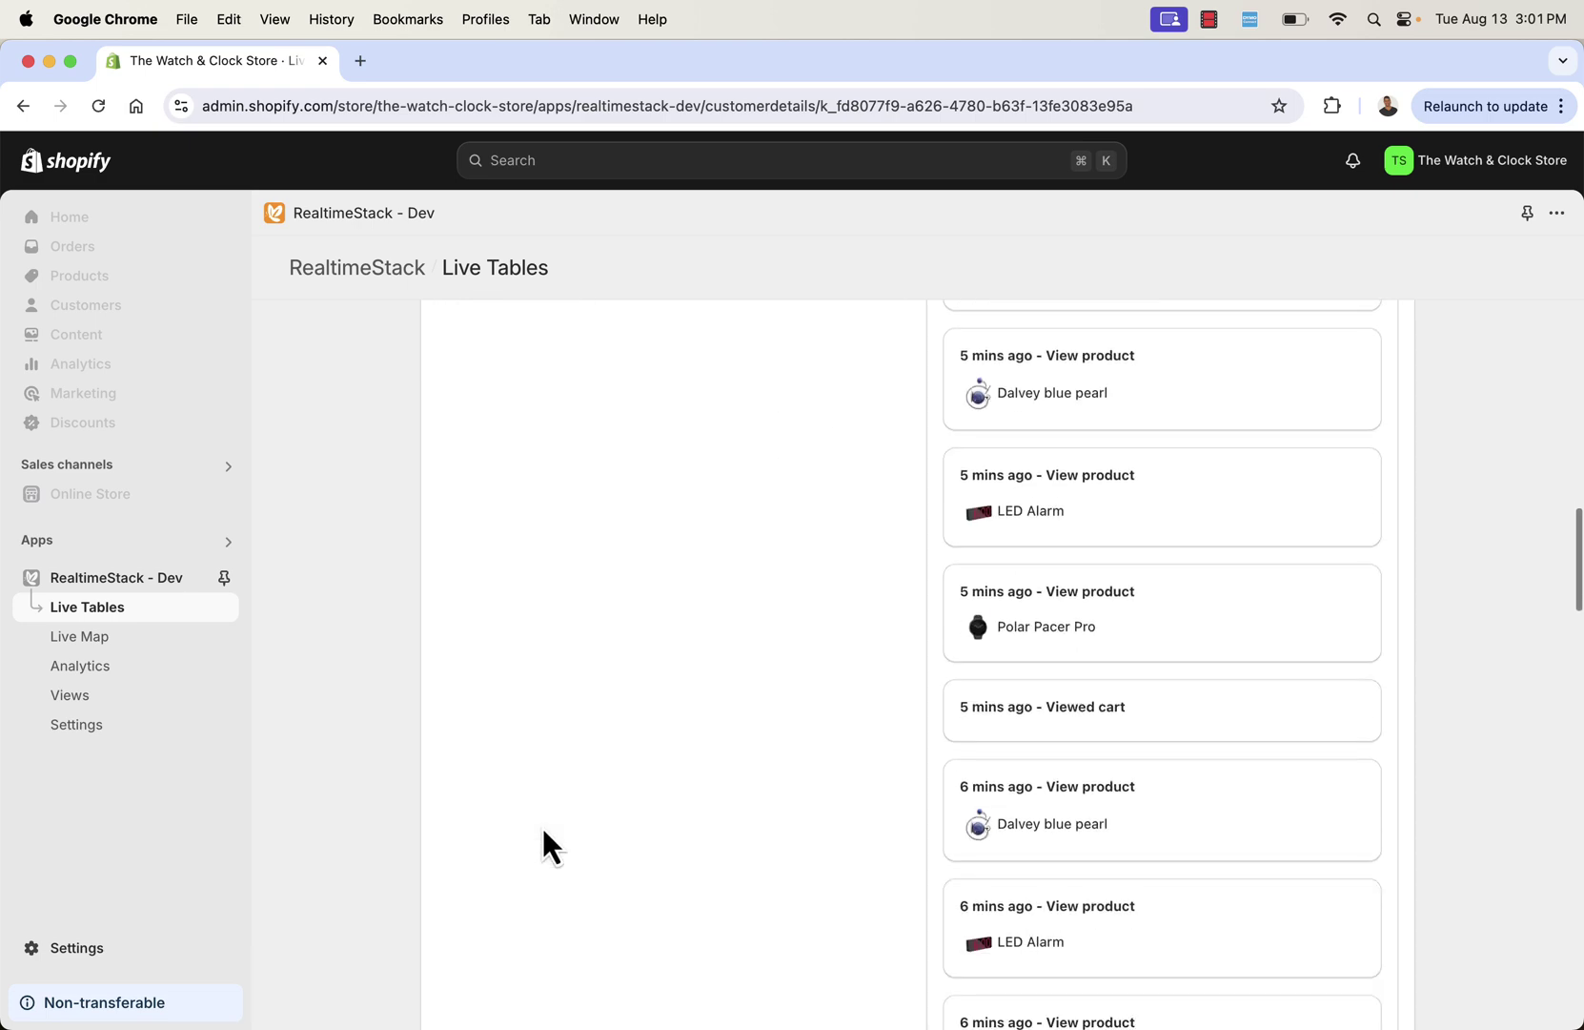
scroll(1164, 629, "down", 5)
scroll(1167, 631, "down", 15)
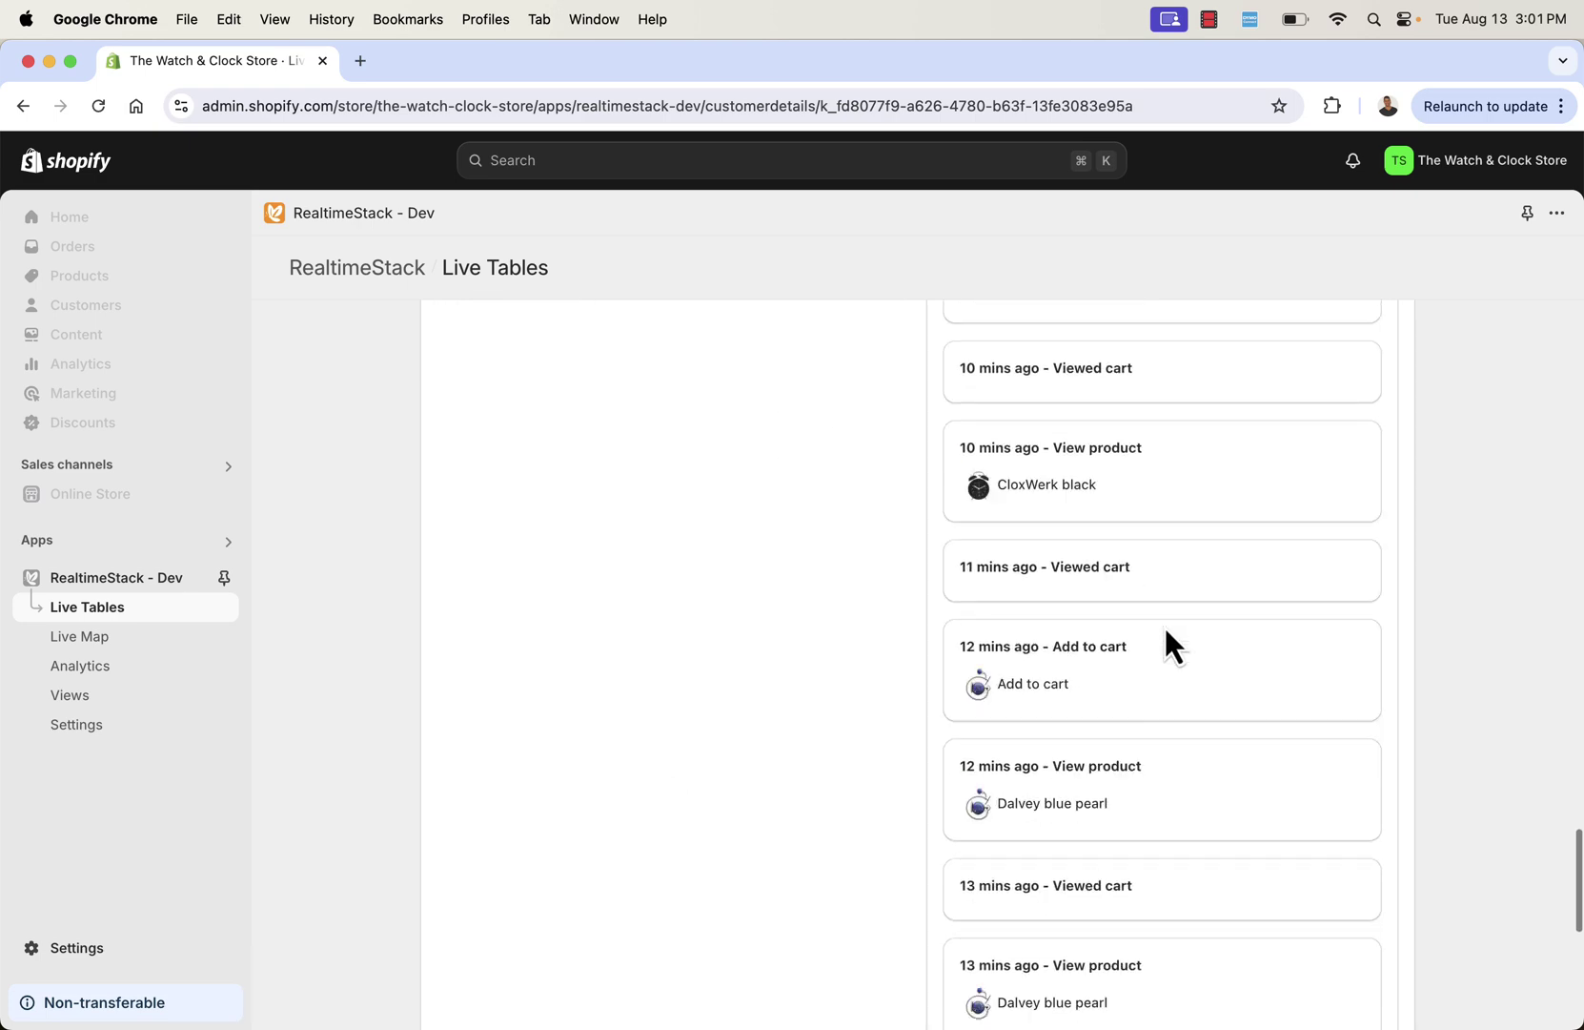
scroll(1164, 623, "up", 20)
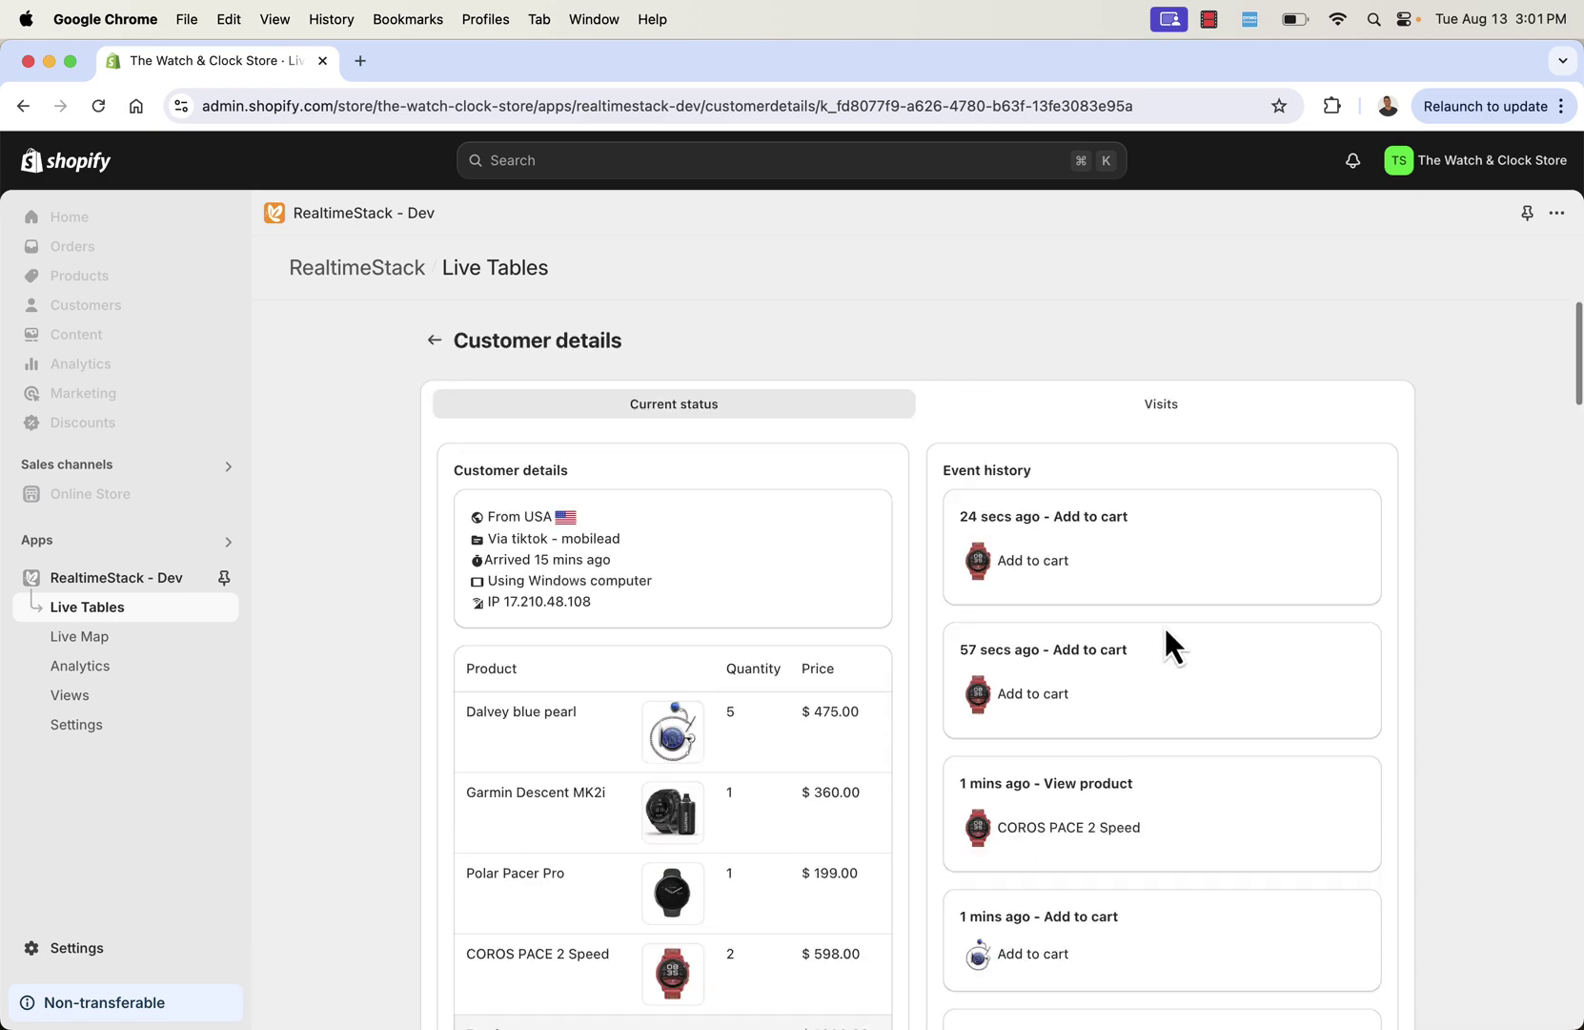
left_click(434, 340)
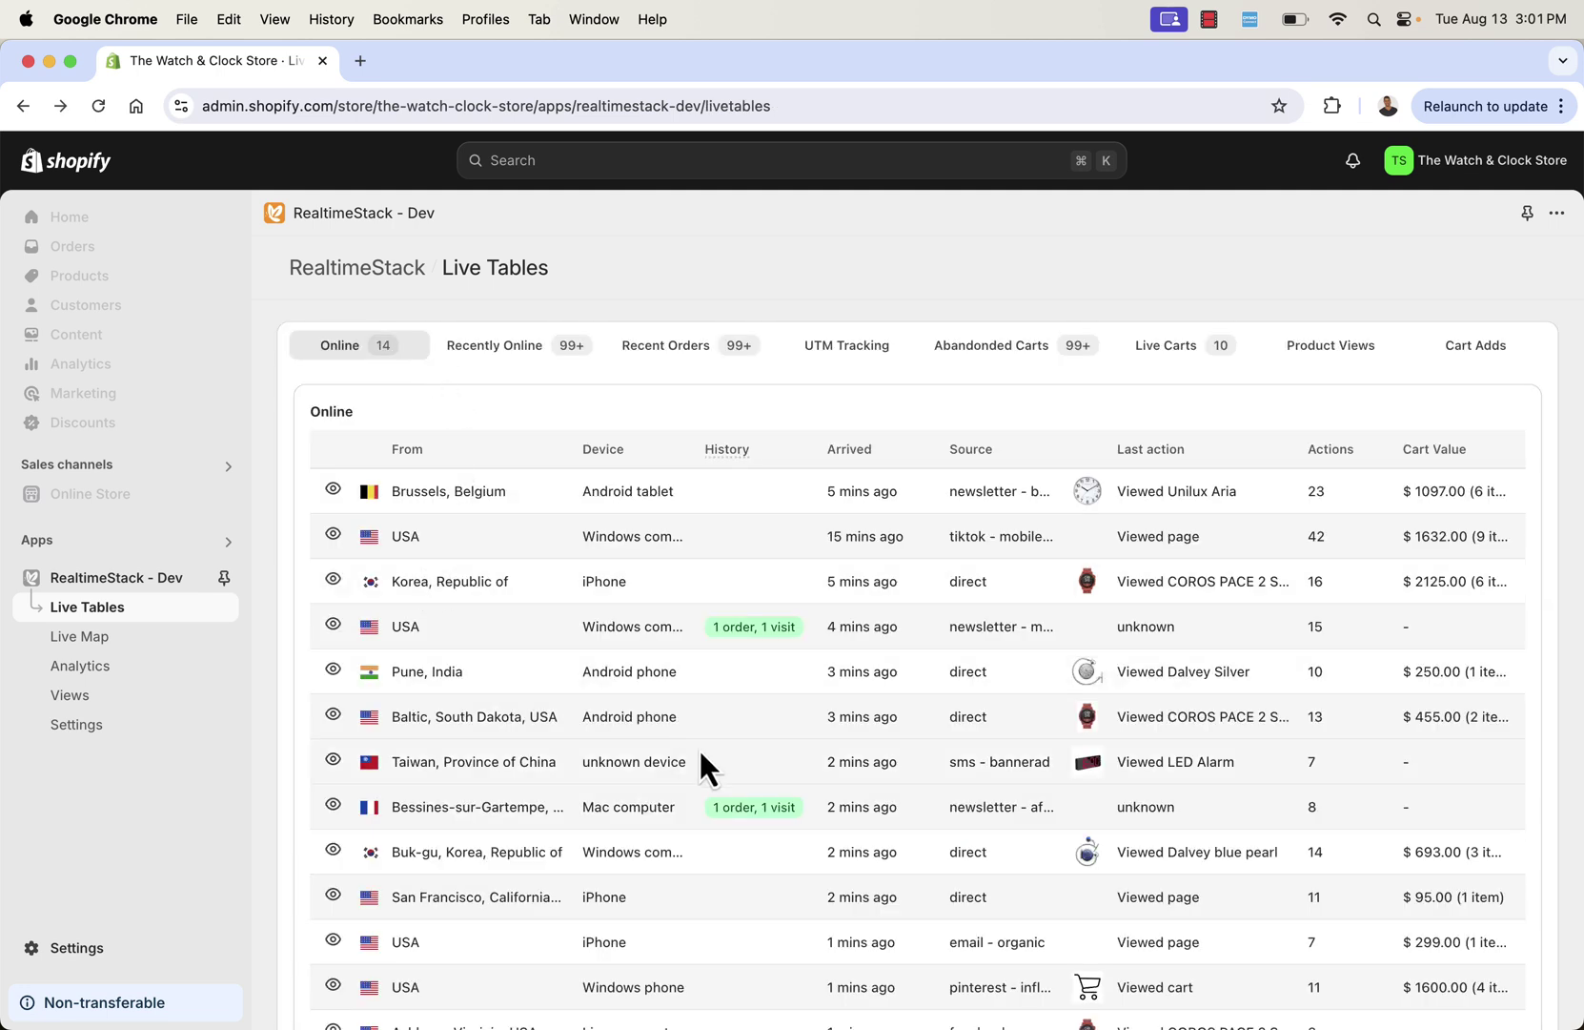
scroll(700, 747, "down", 2)
left_click(332, 602)
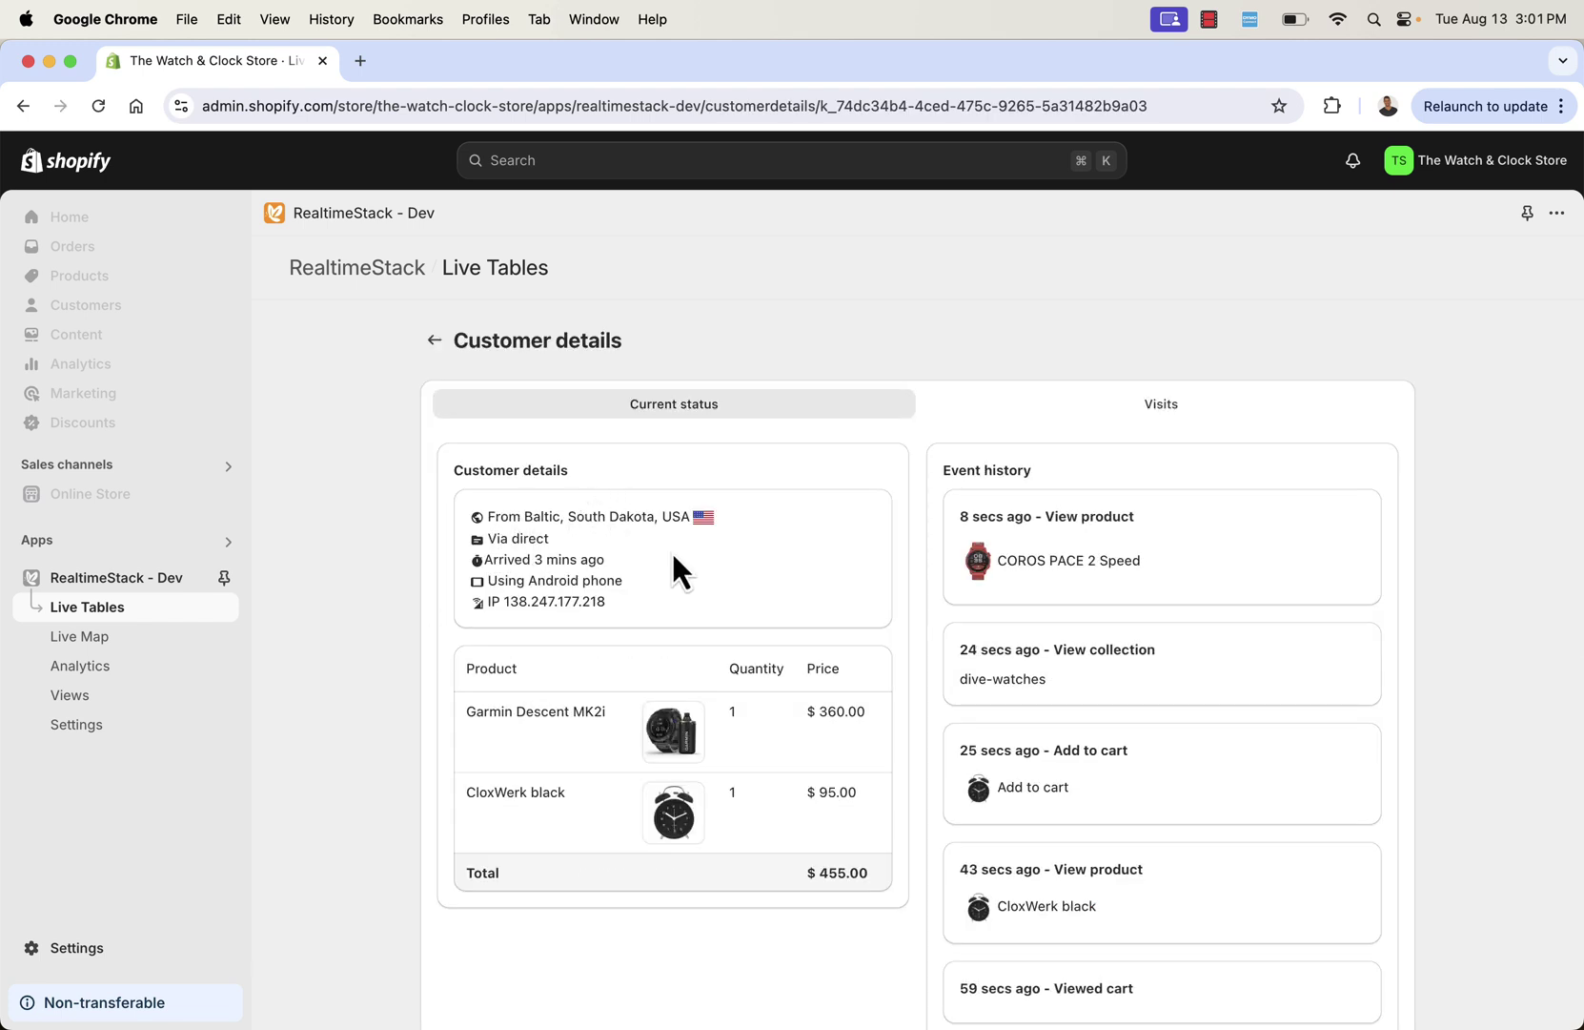
scroll(671, 553, "down", 5)
scroll(781, 618, "down", 4)
scroll(796, 629, "up", 8)
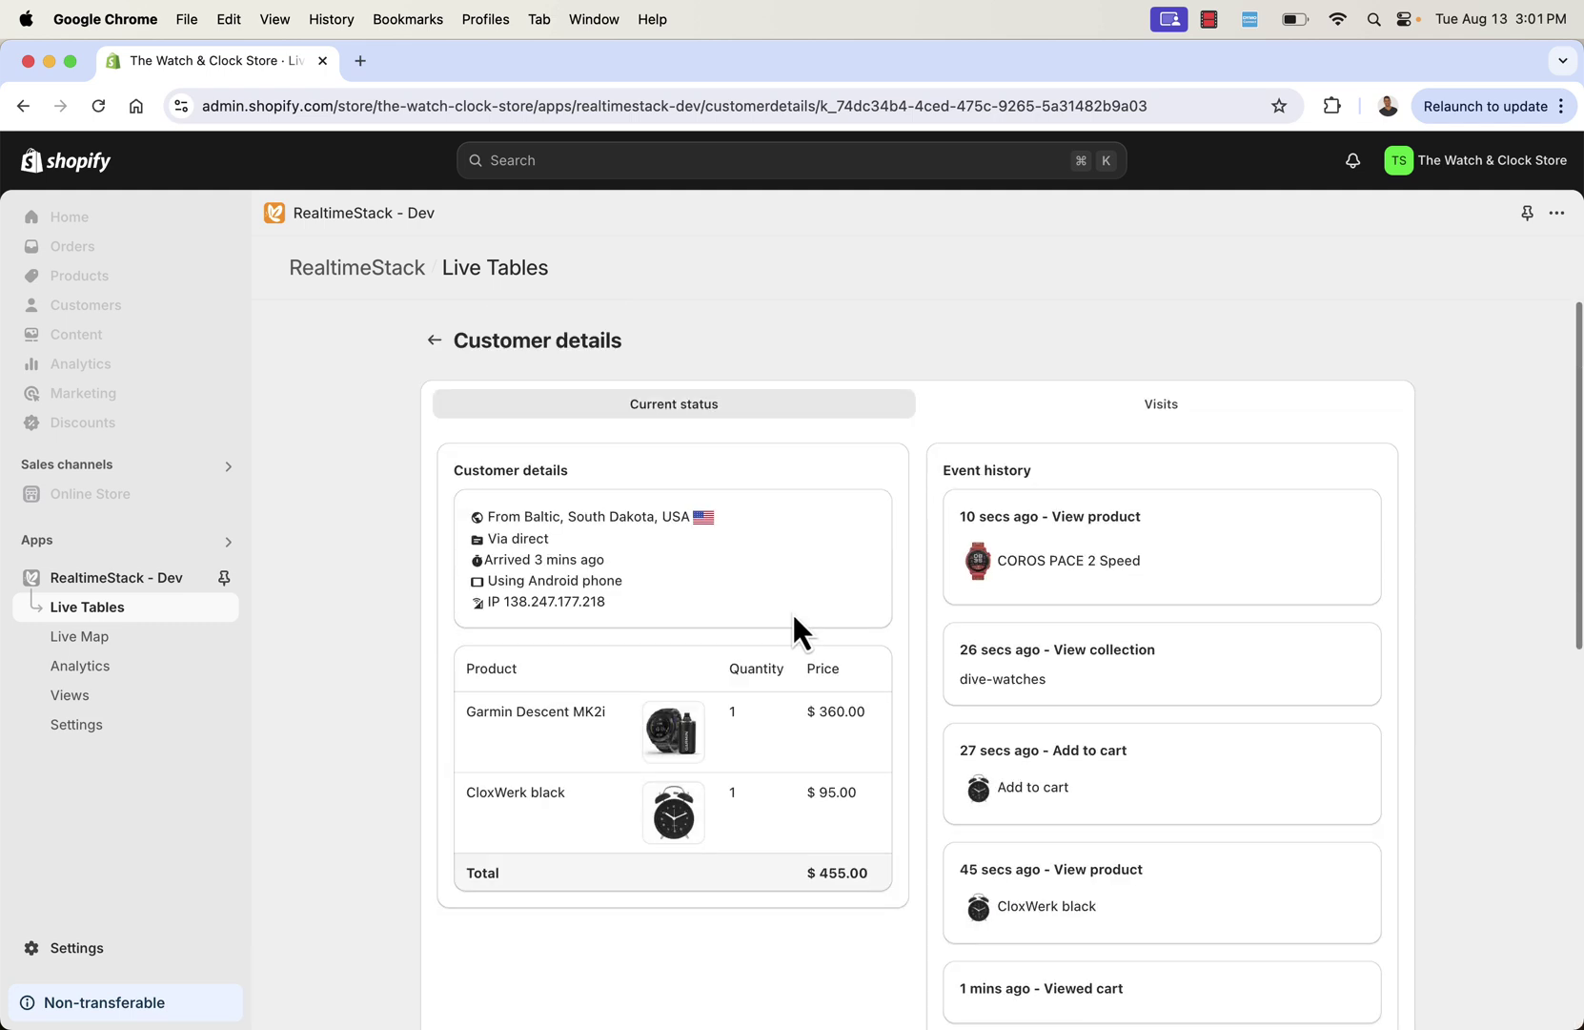
triple_click(532, 538)
left_click(996, 402)
left_click(649, 414)
left_click(436, 341)
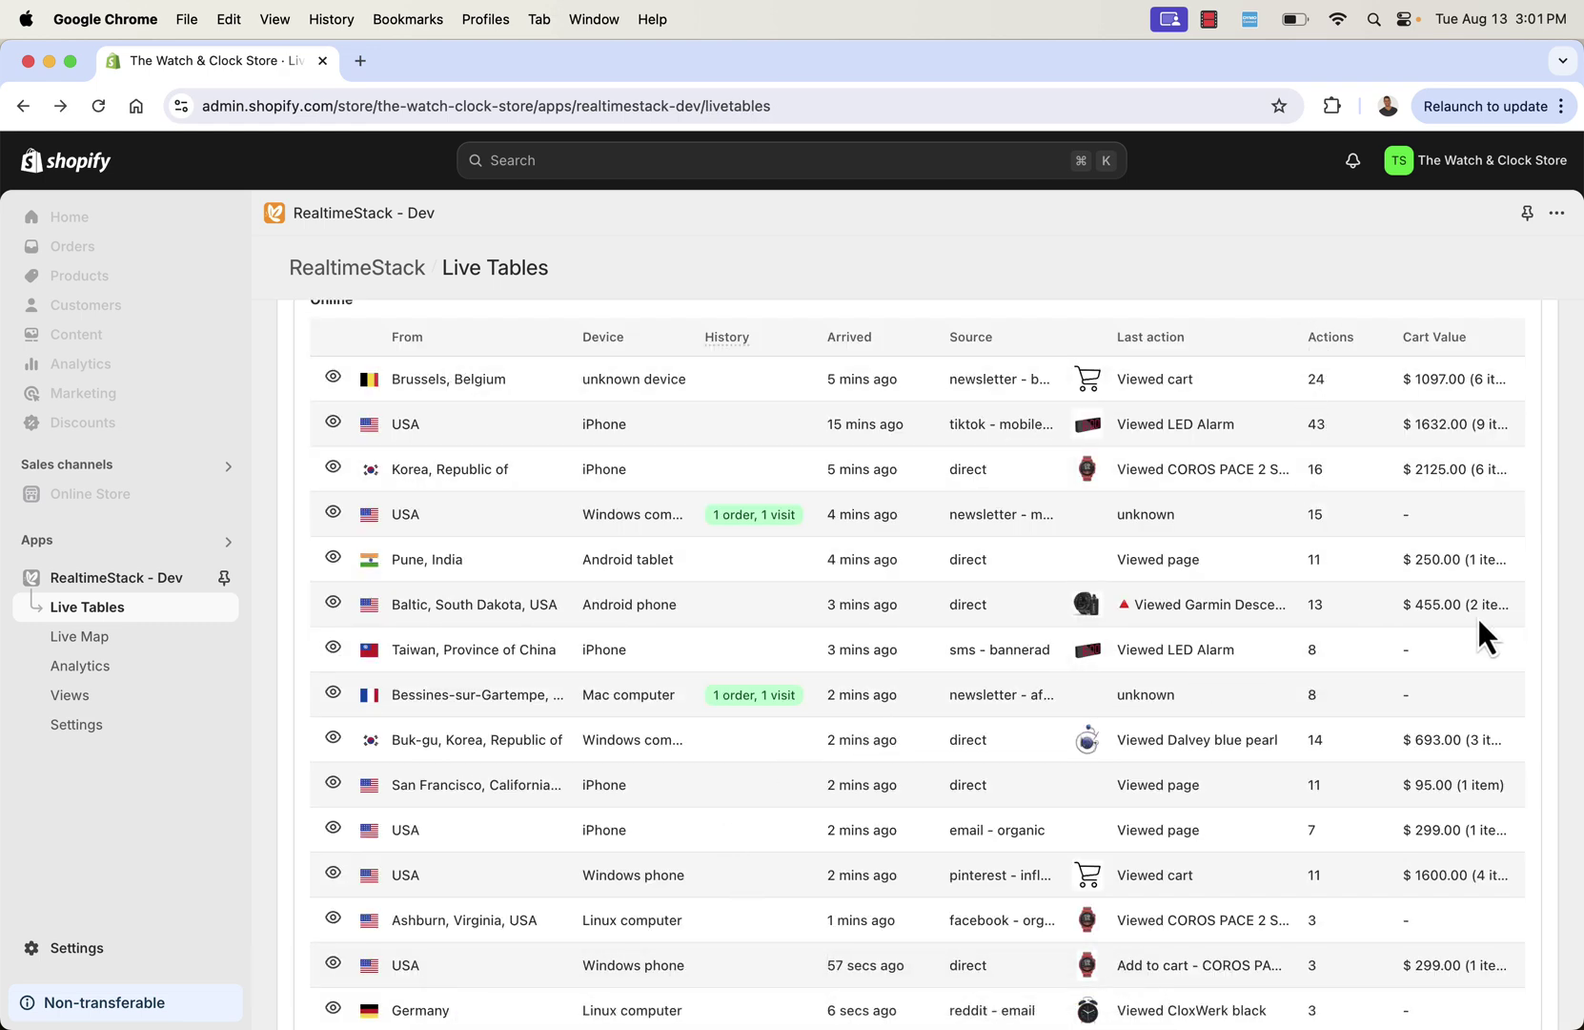
scroll(1455, 648, "down", 2)
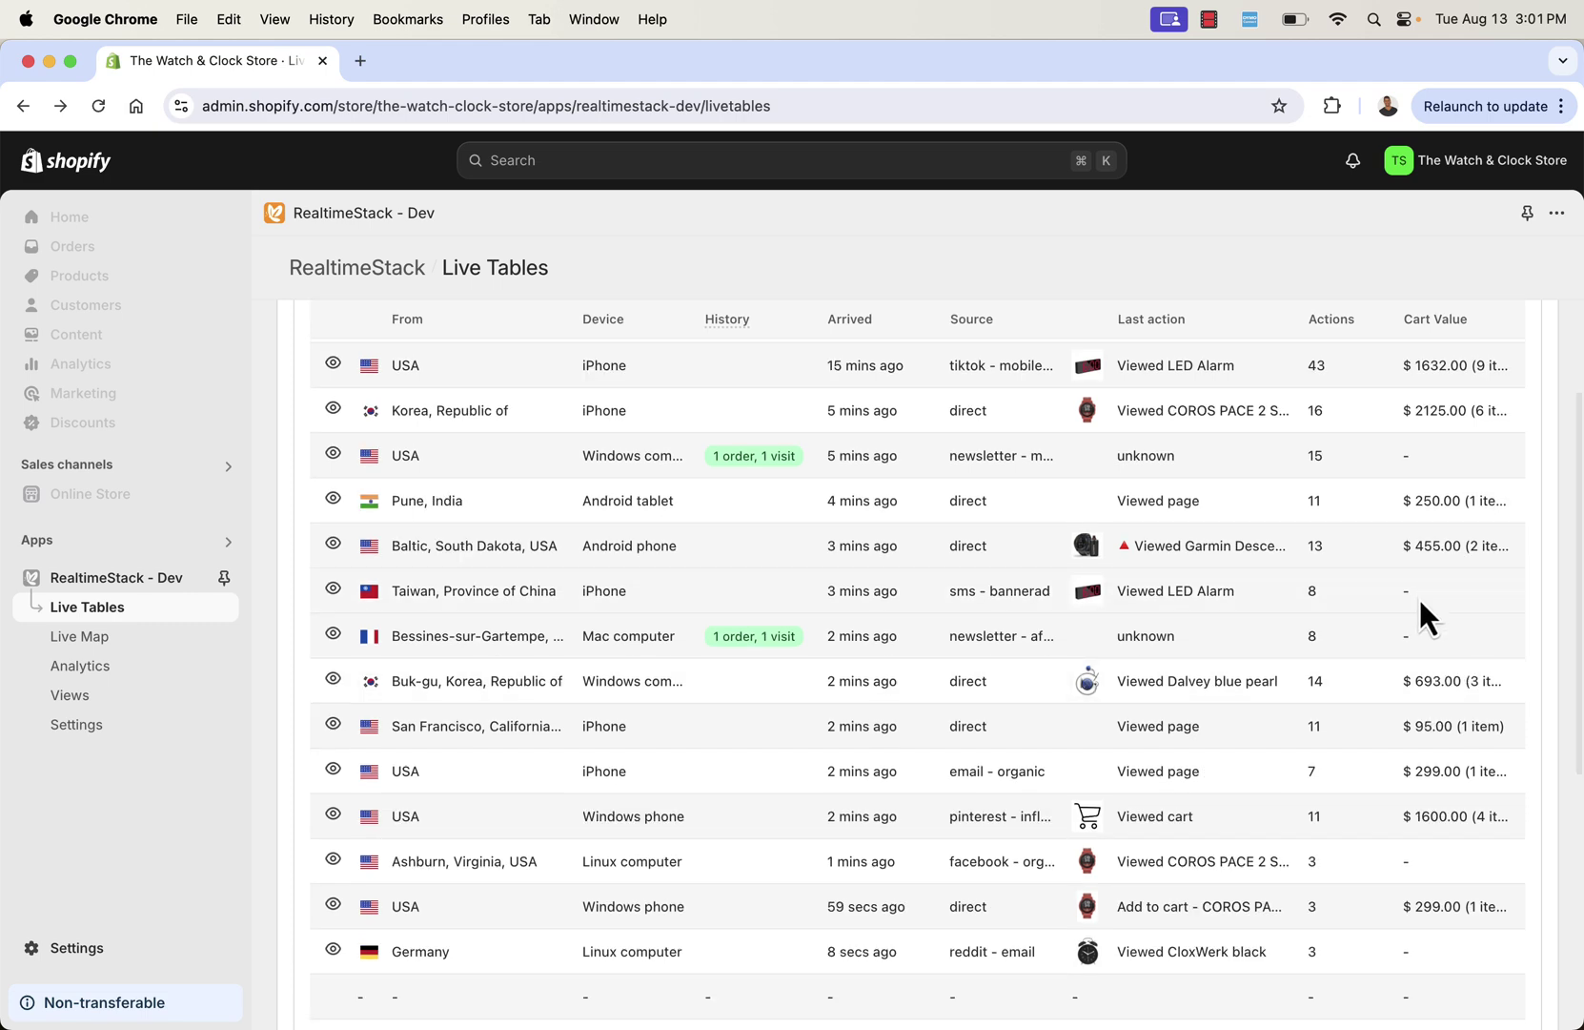
scroll(1407, 595, "down", 5)
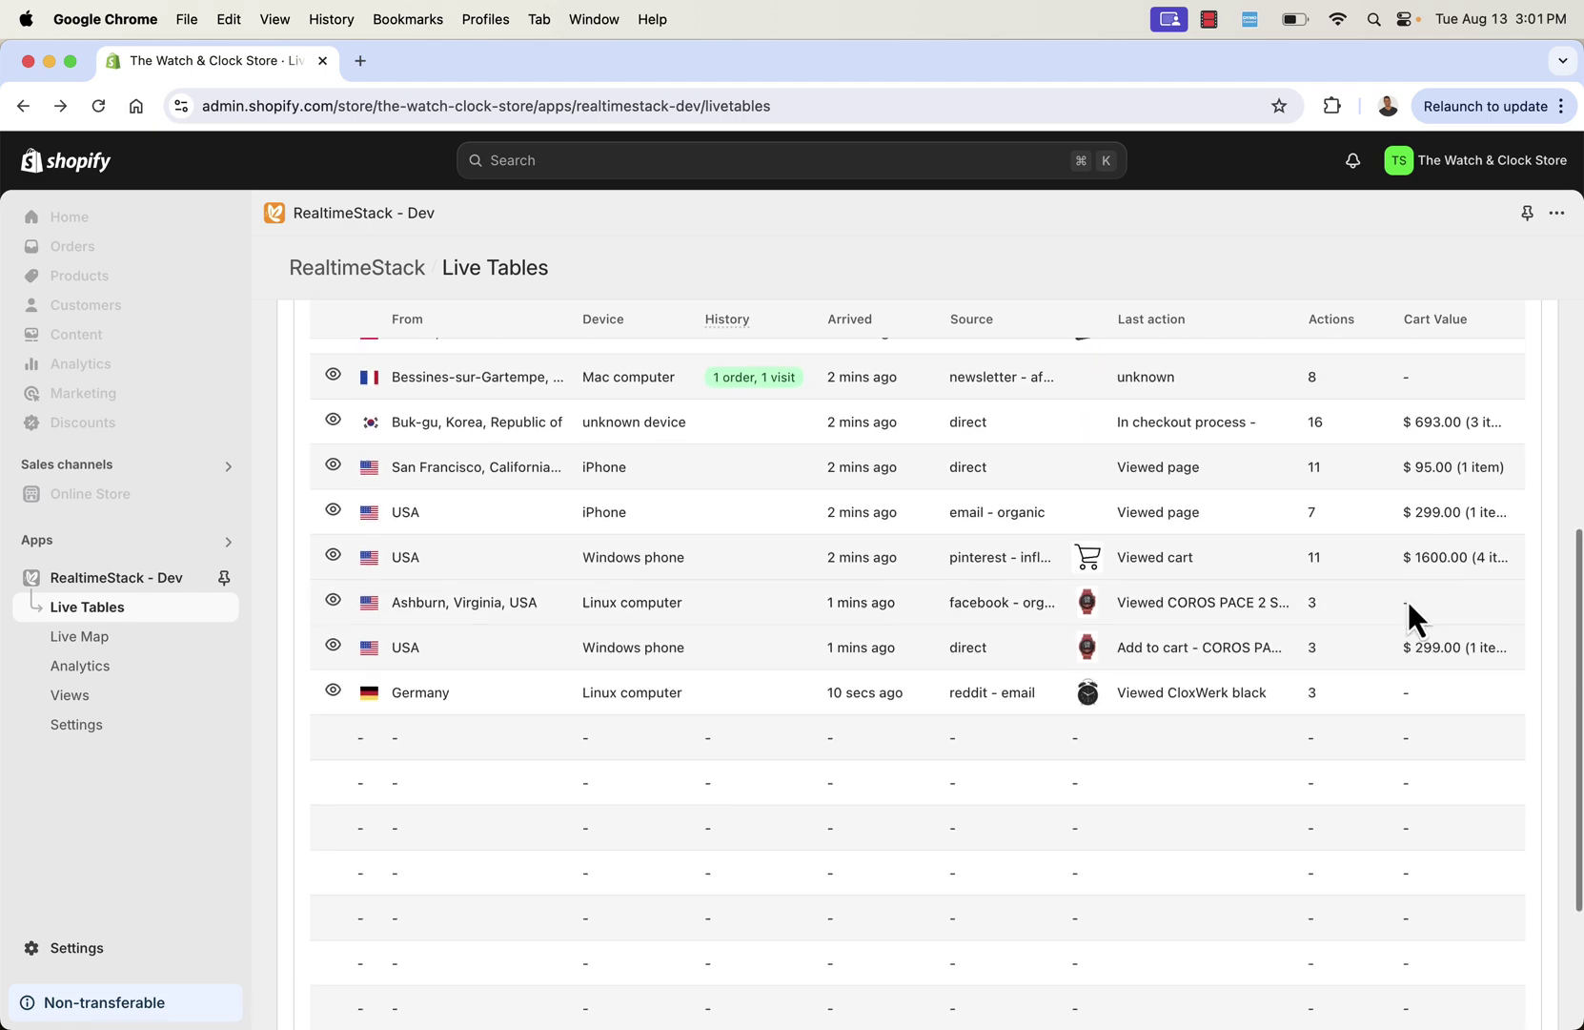
scroll(1408, 598, "up", 4)
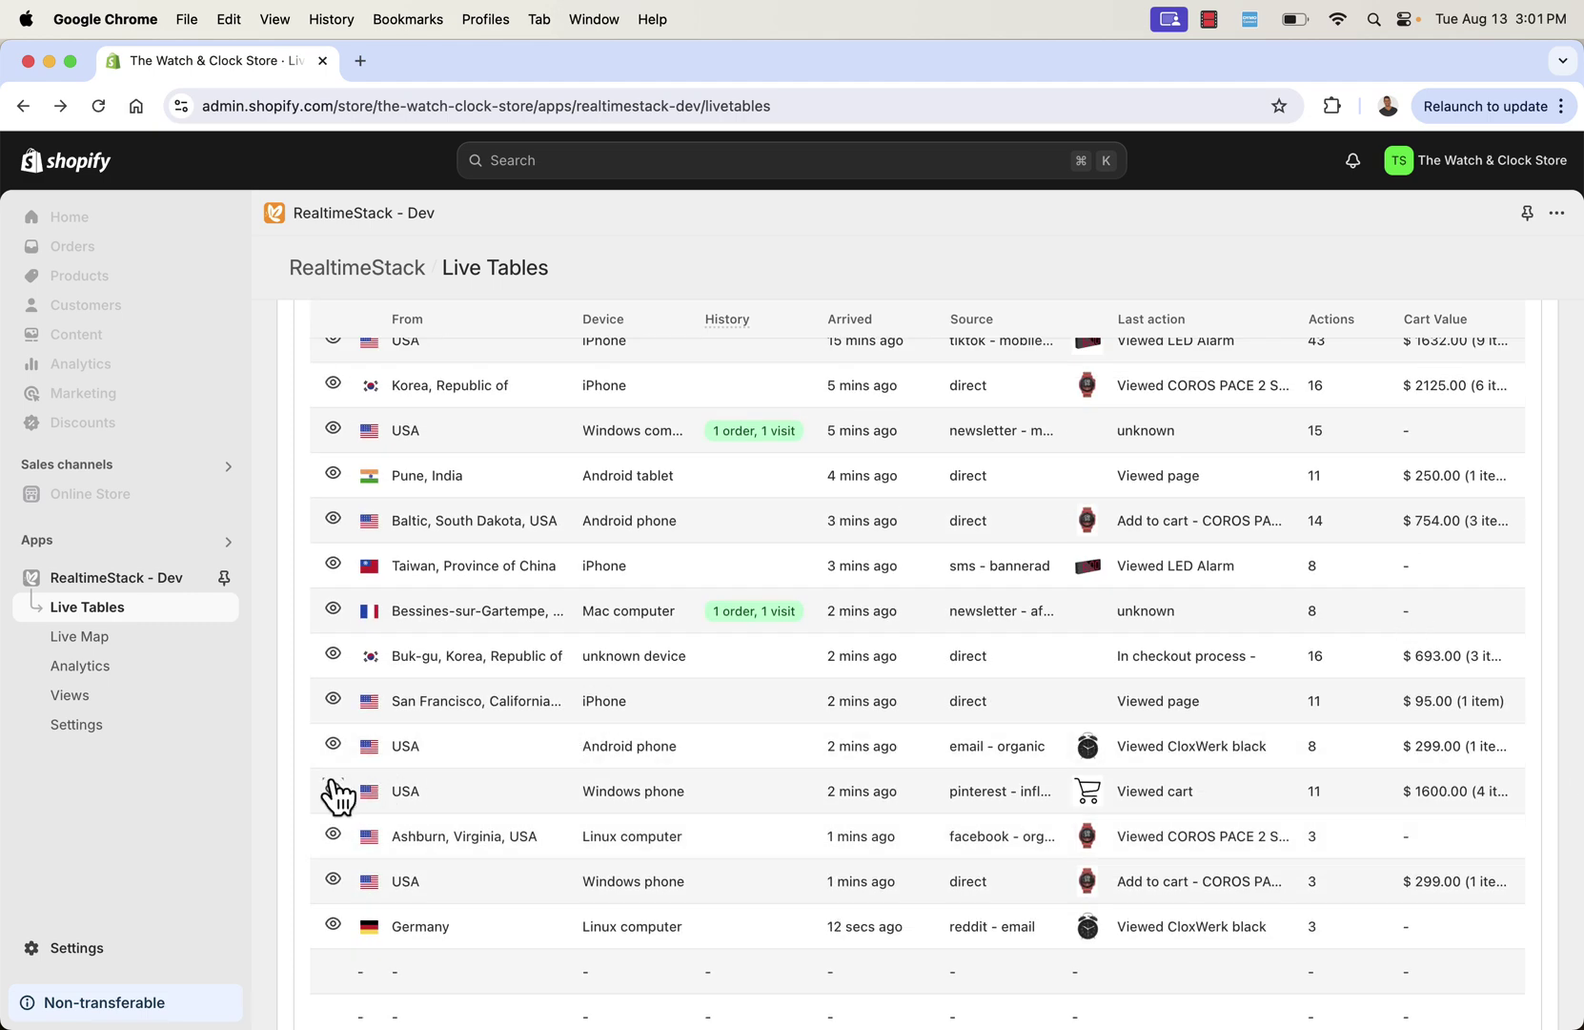
left_click(331, 787)
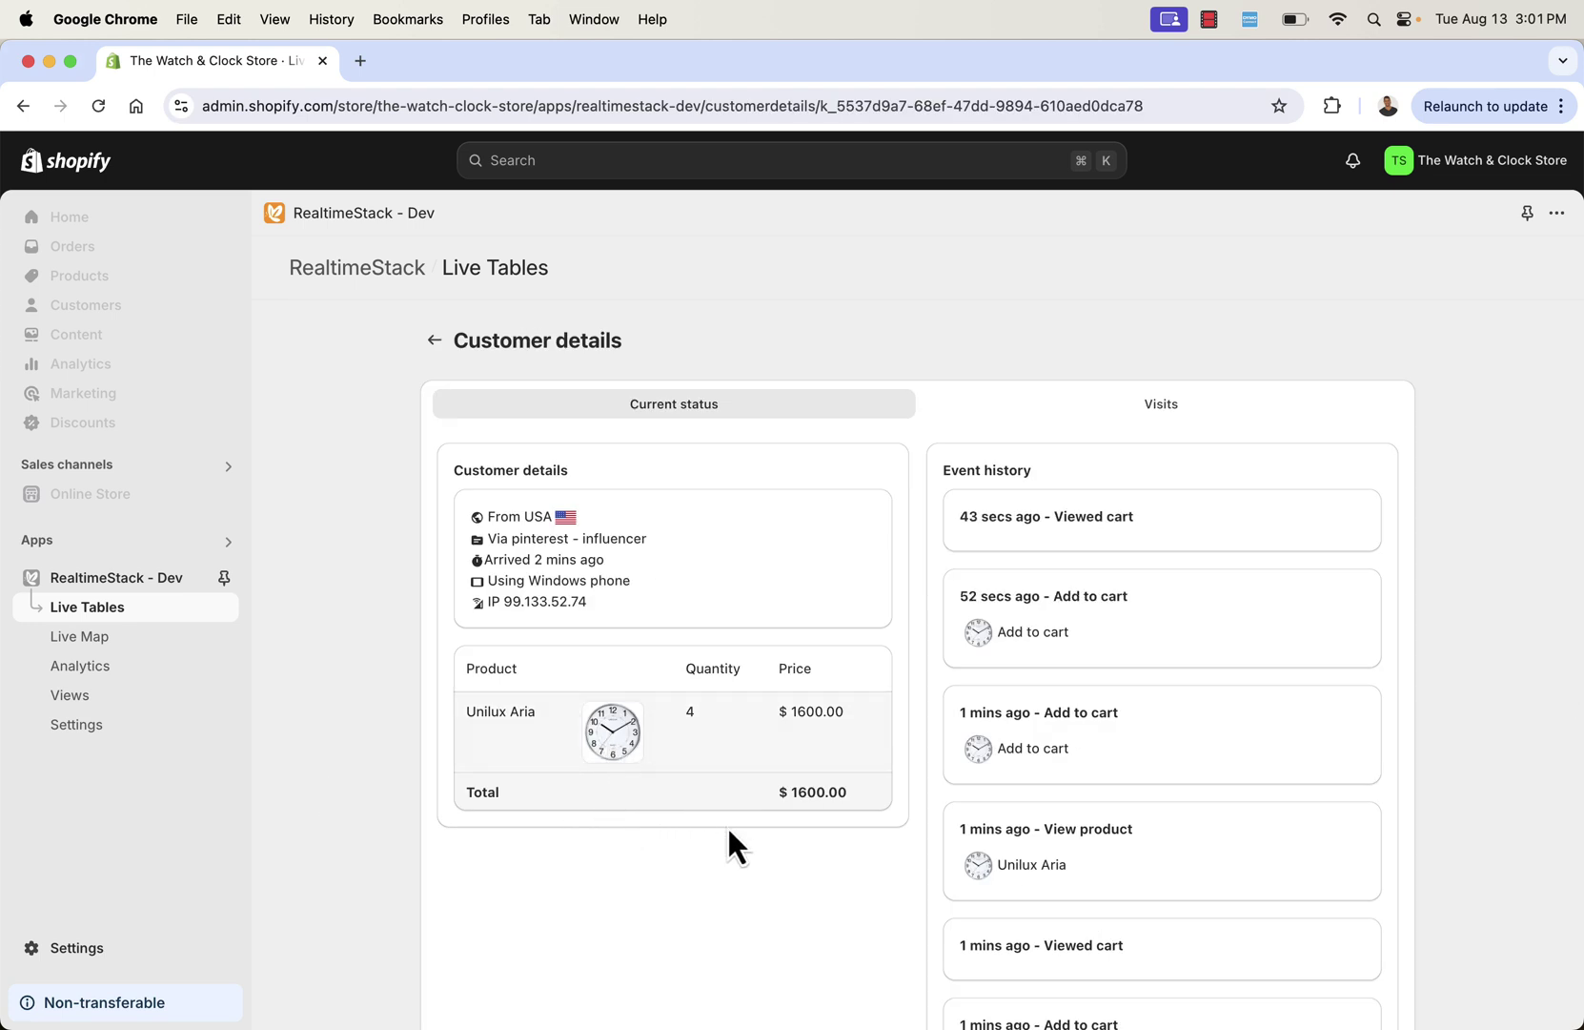
scroll(724, 853, "down", 2)
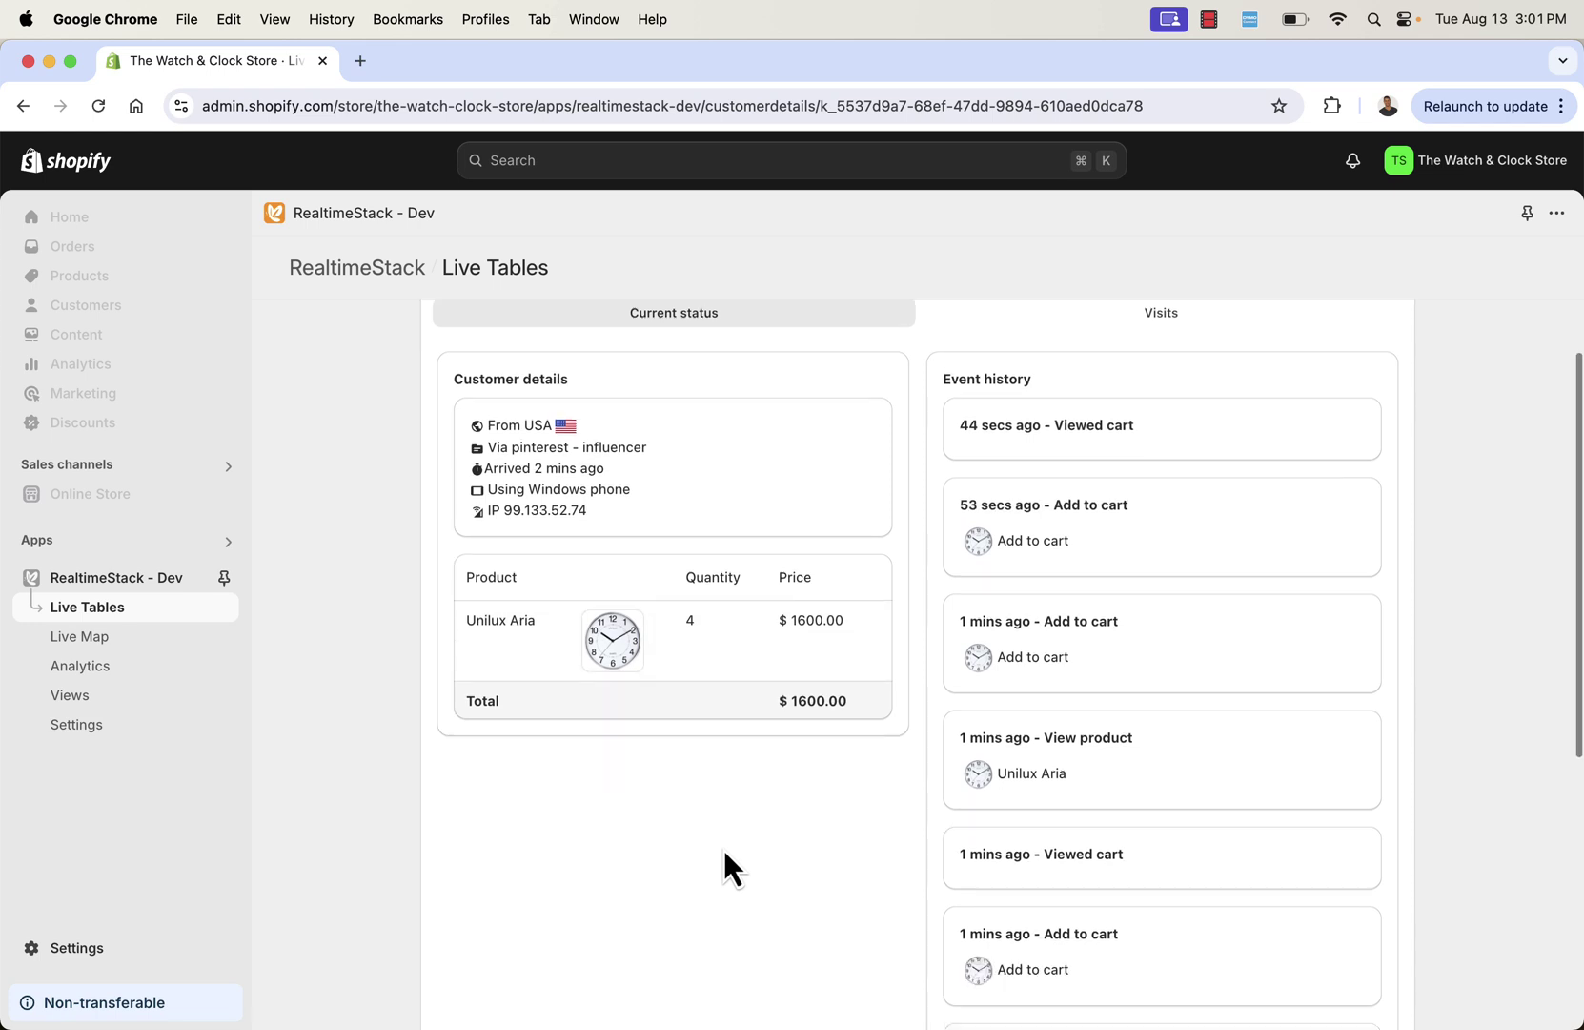
double_click(534, 446)
double_click(620, 446)
left_click(508, 382)
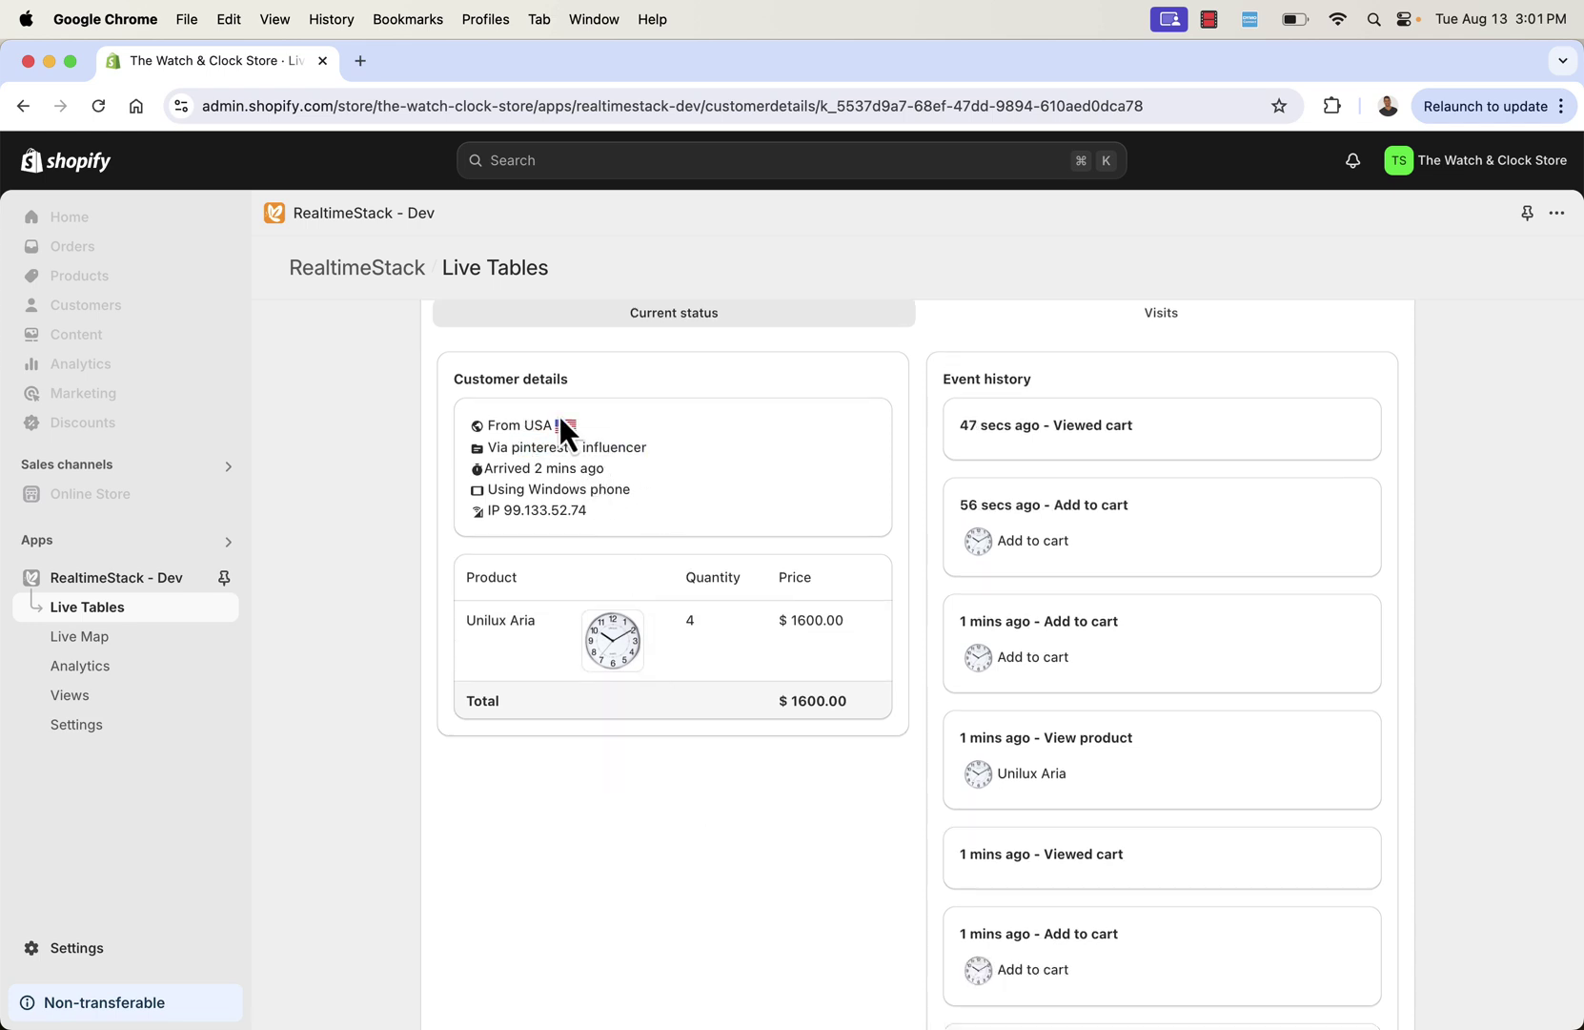
scroll(724, 806, "down", 5)
scroll(763, 818, "up", 6)
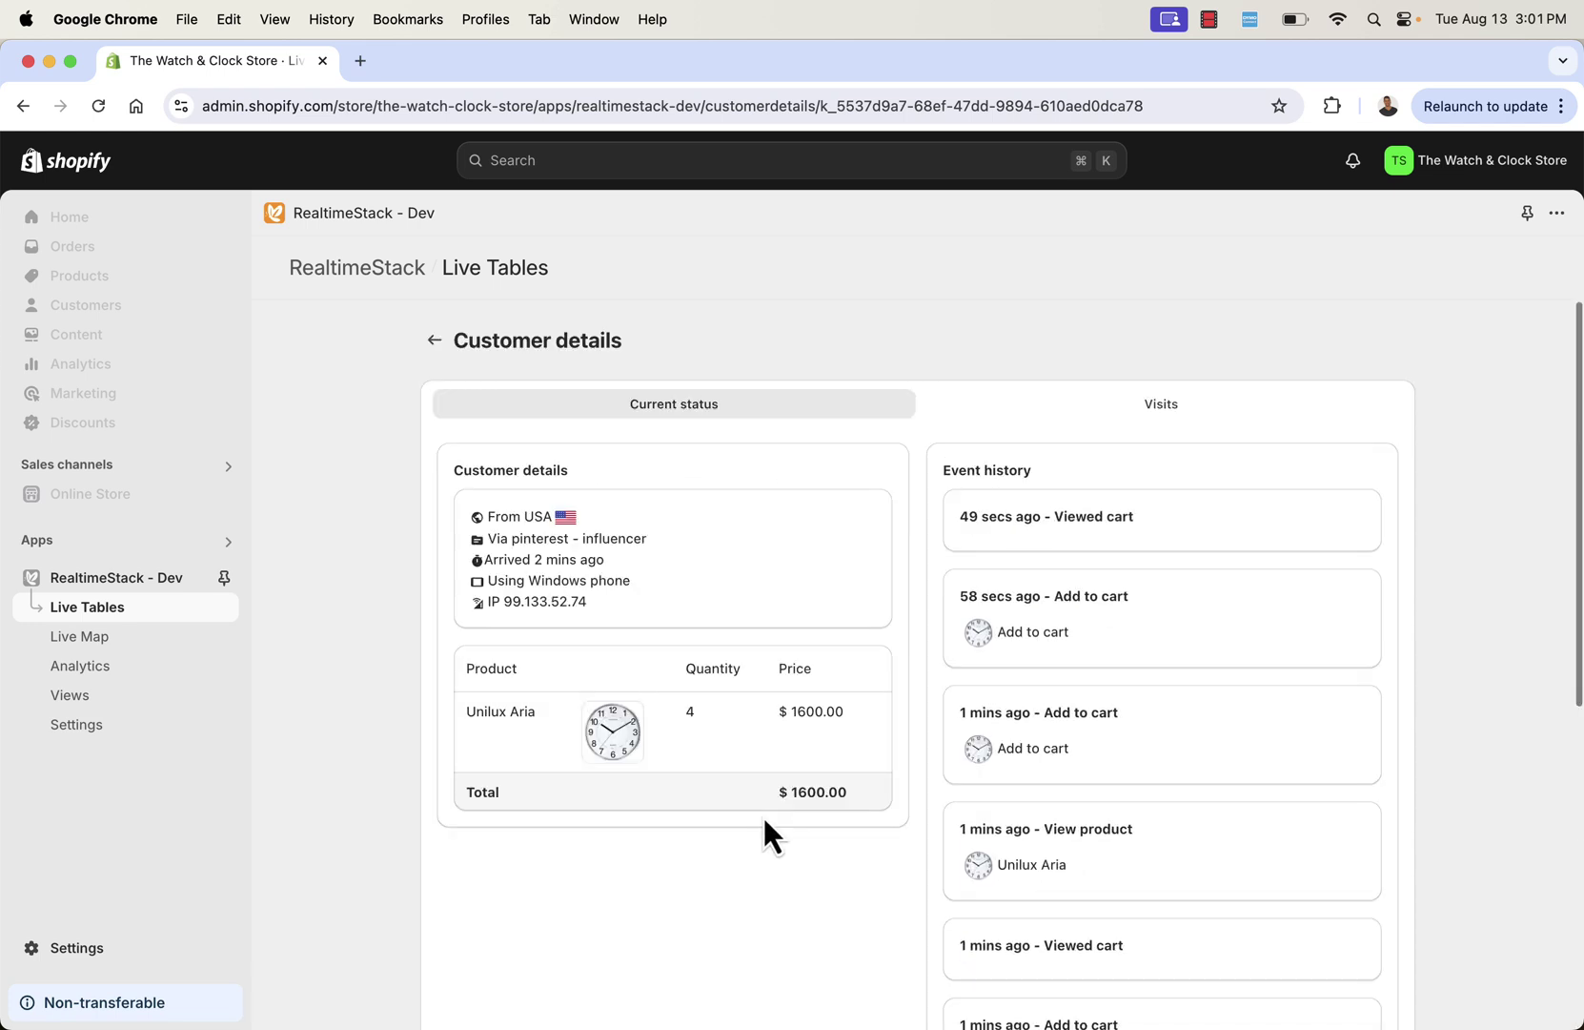
left_click(435, 340)
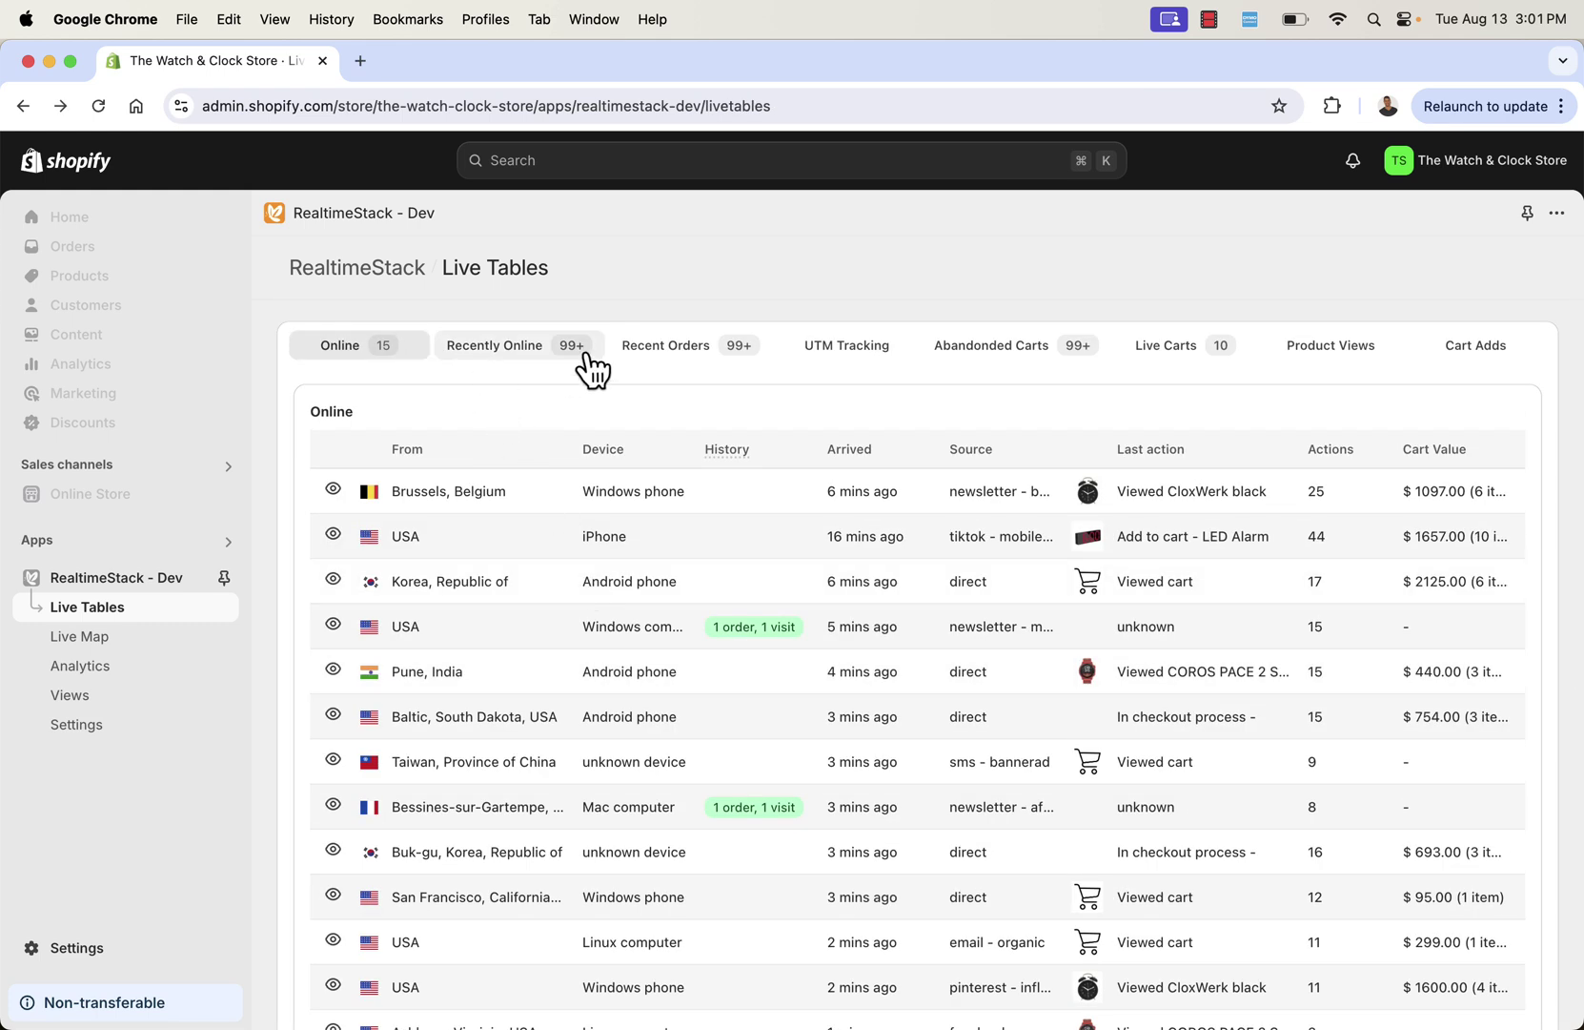
Step: Show Recent Orders and open the USD 1800.00 order visitor's details, highlighting the order-created event
left_click(723, 349)
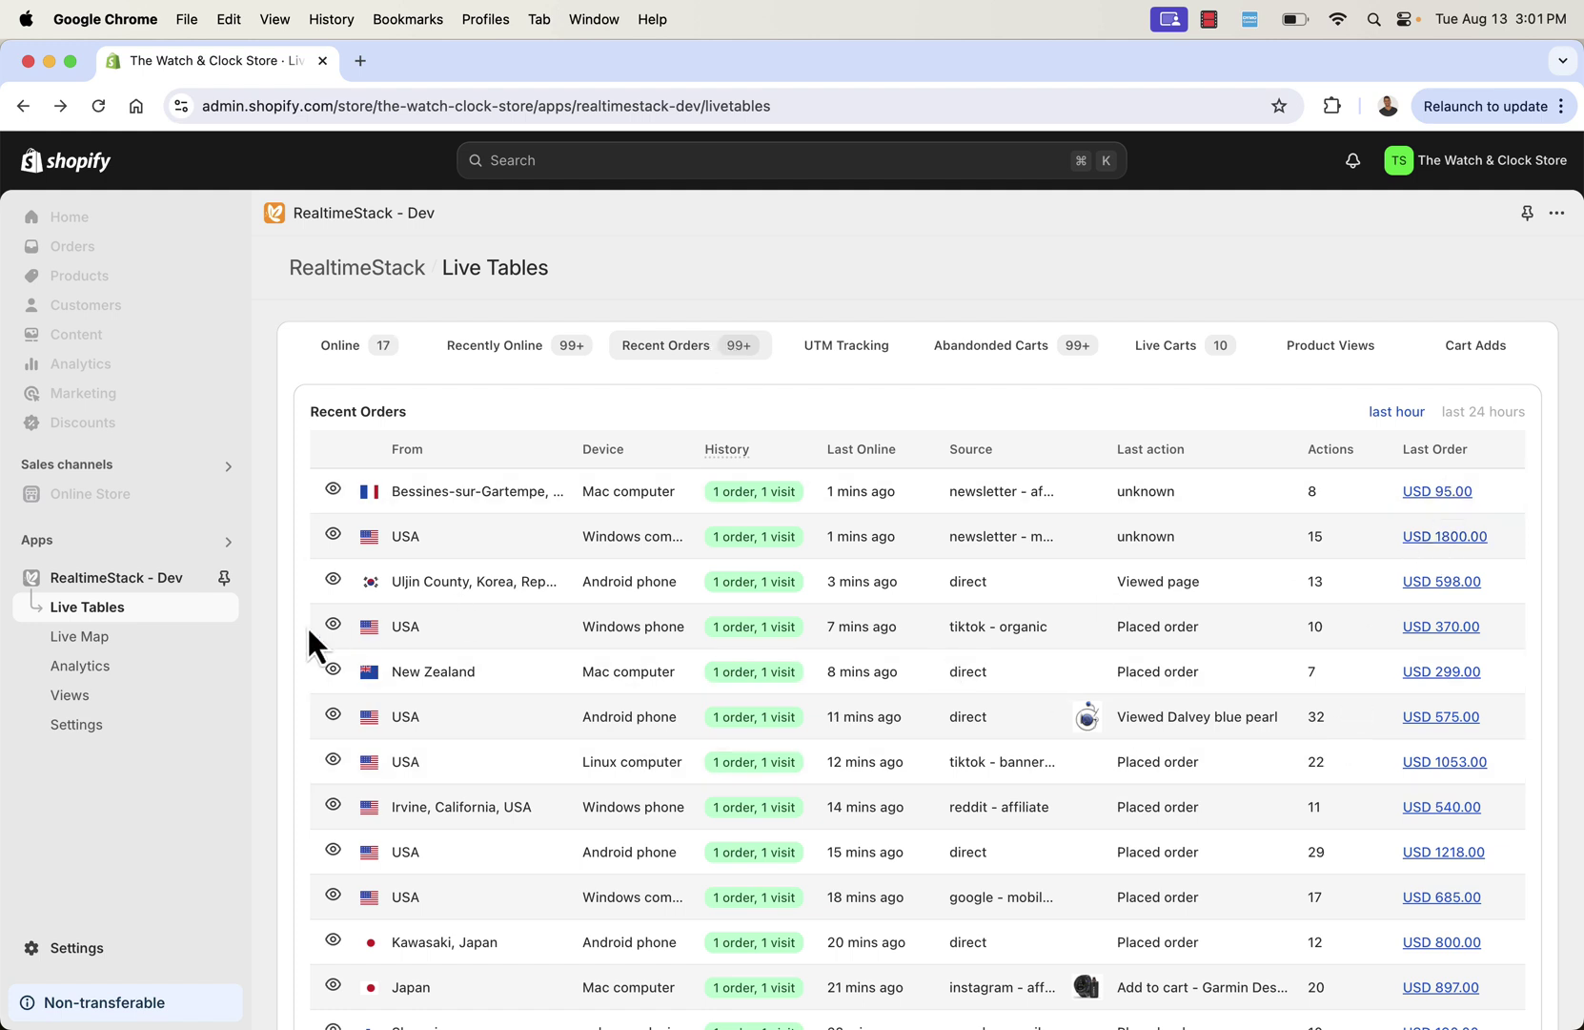
left_click(332, 536)
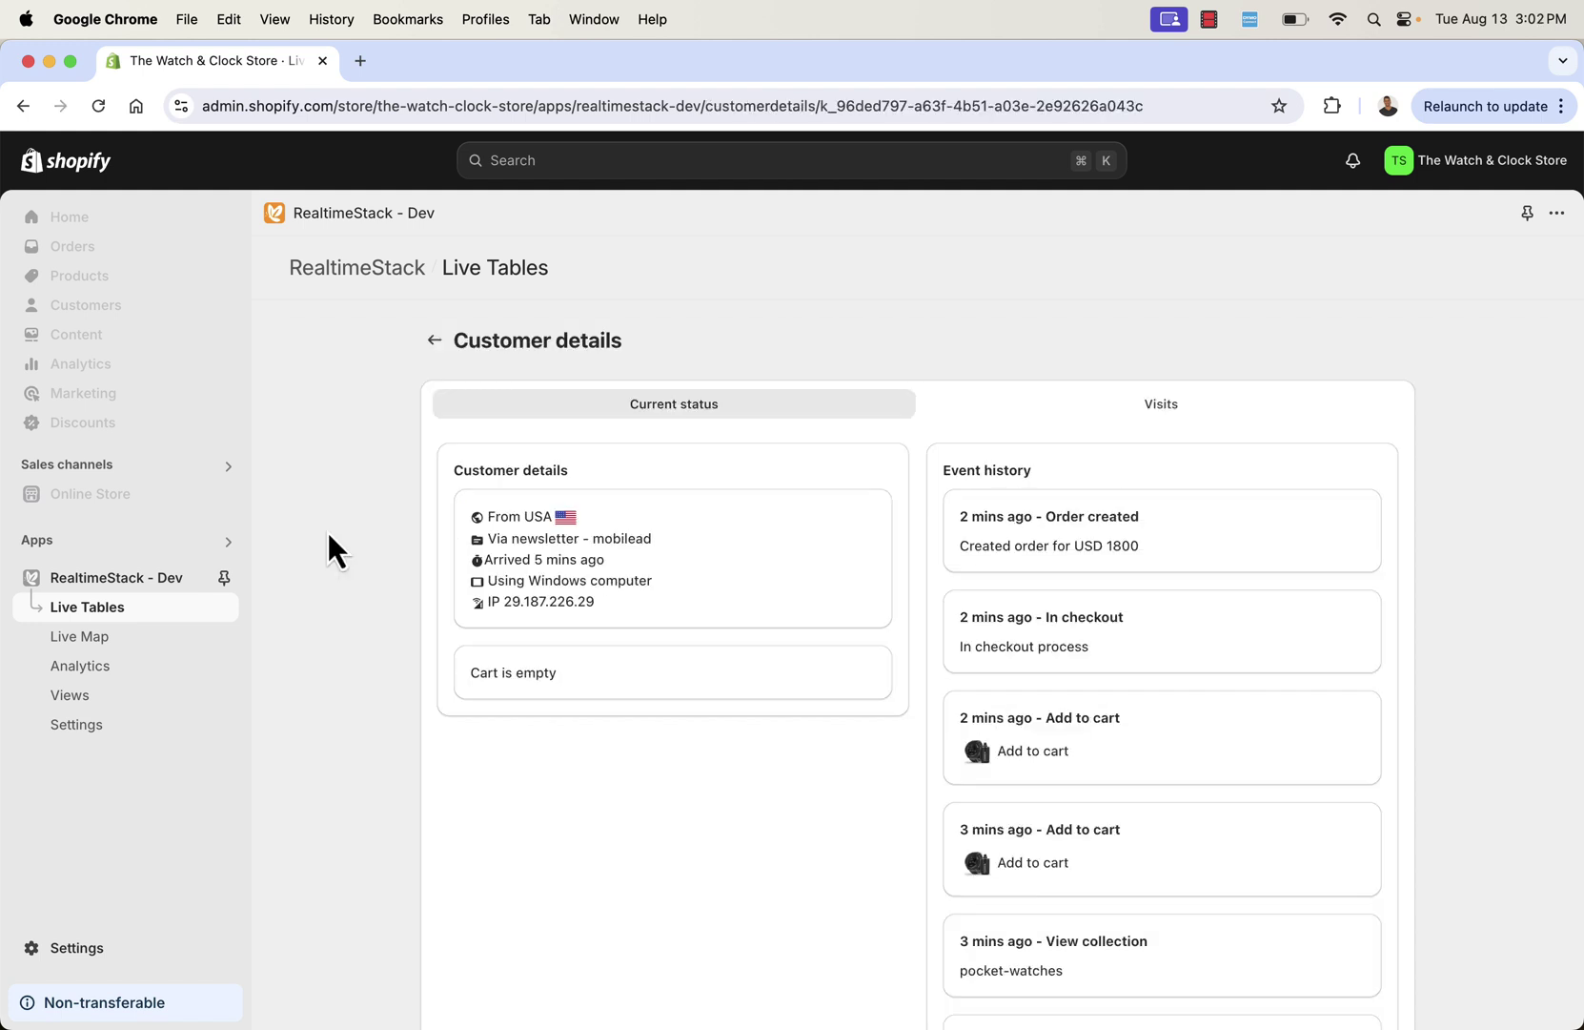
double_click(986, 546)
triple_click(1056, 546)
left_click(1056, 545)
Step: Return to the Recent Orders table and scroll through its last-order values
left_click(434, 339)
scroll(736, 772, "down", 5)
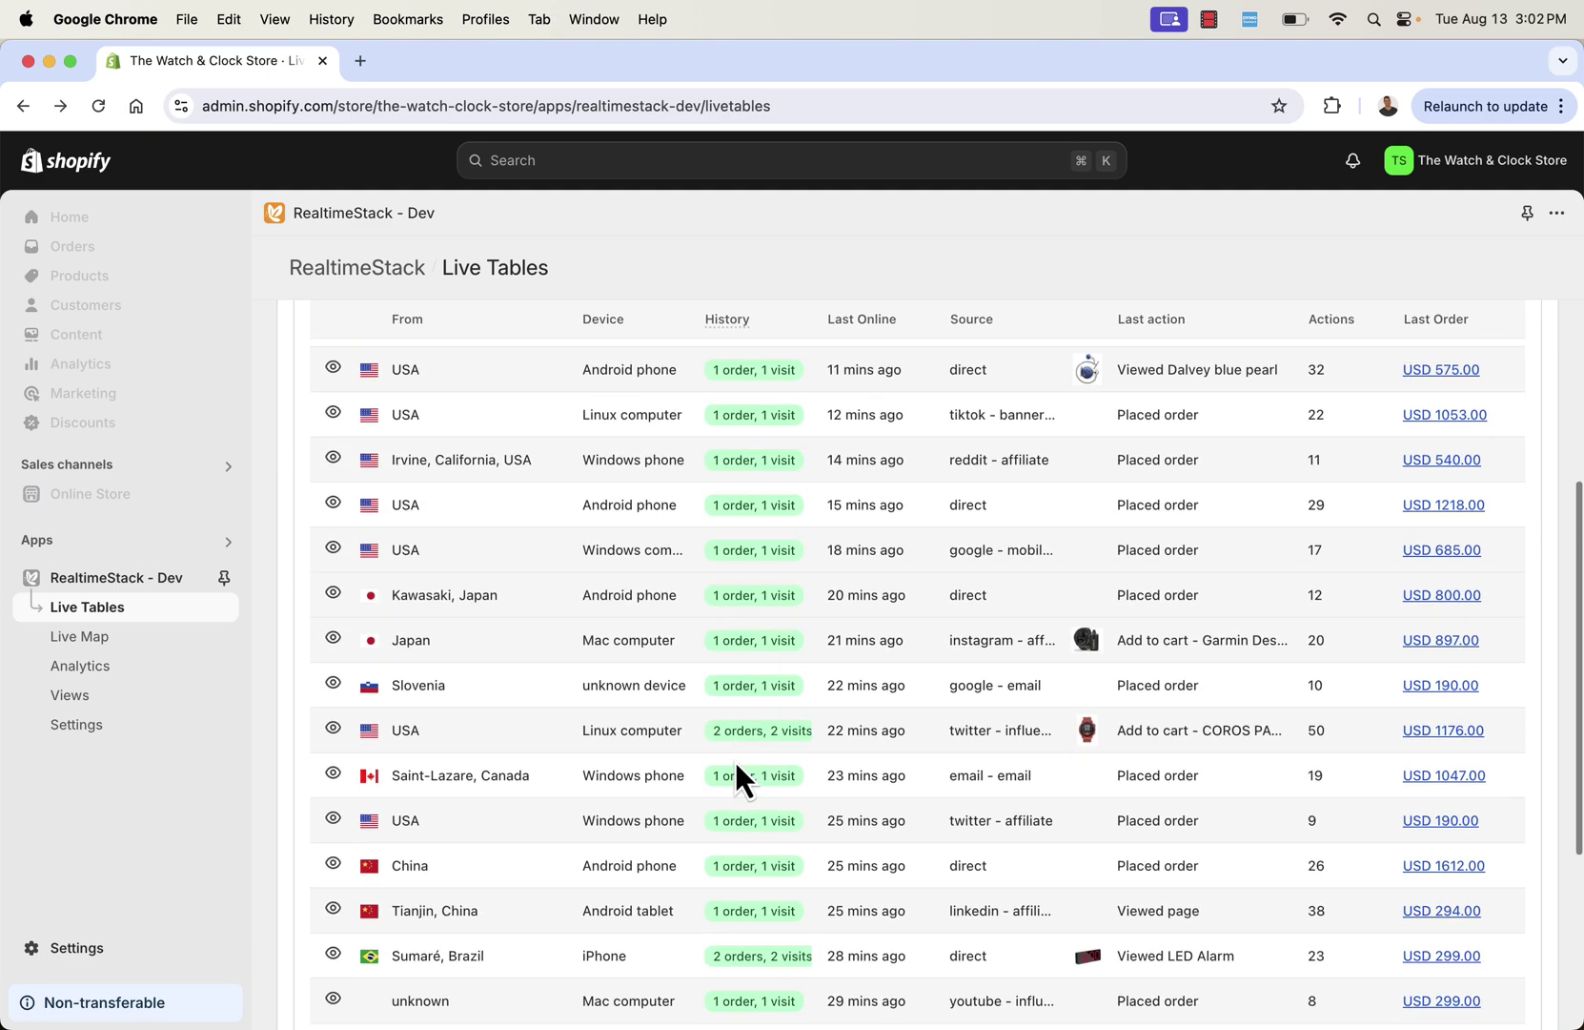
scroll(734, 767, "down", 3)
scroll(732, 771, "up", 10)
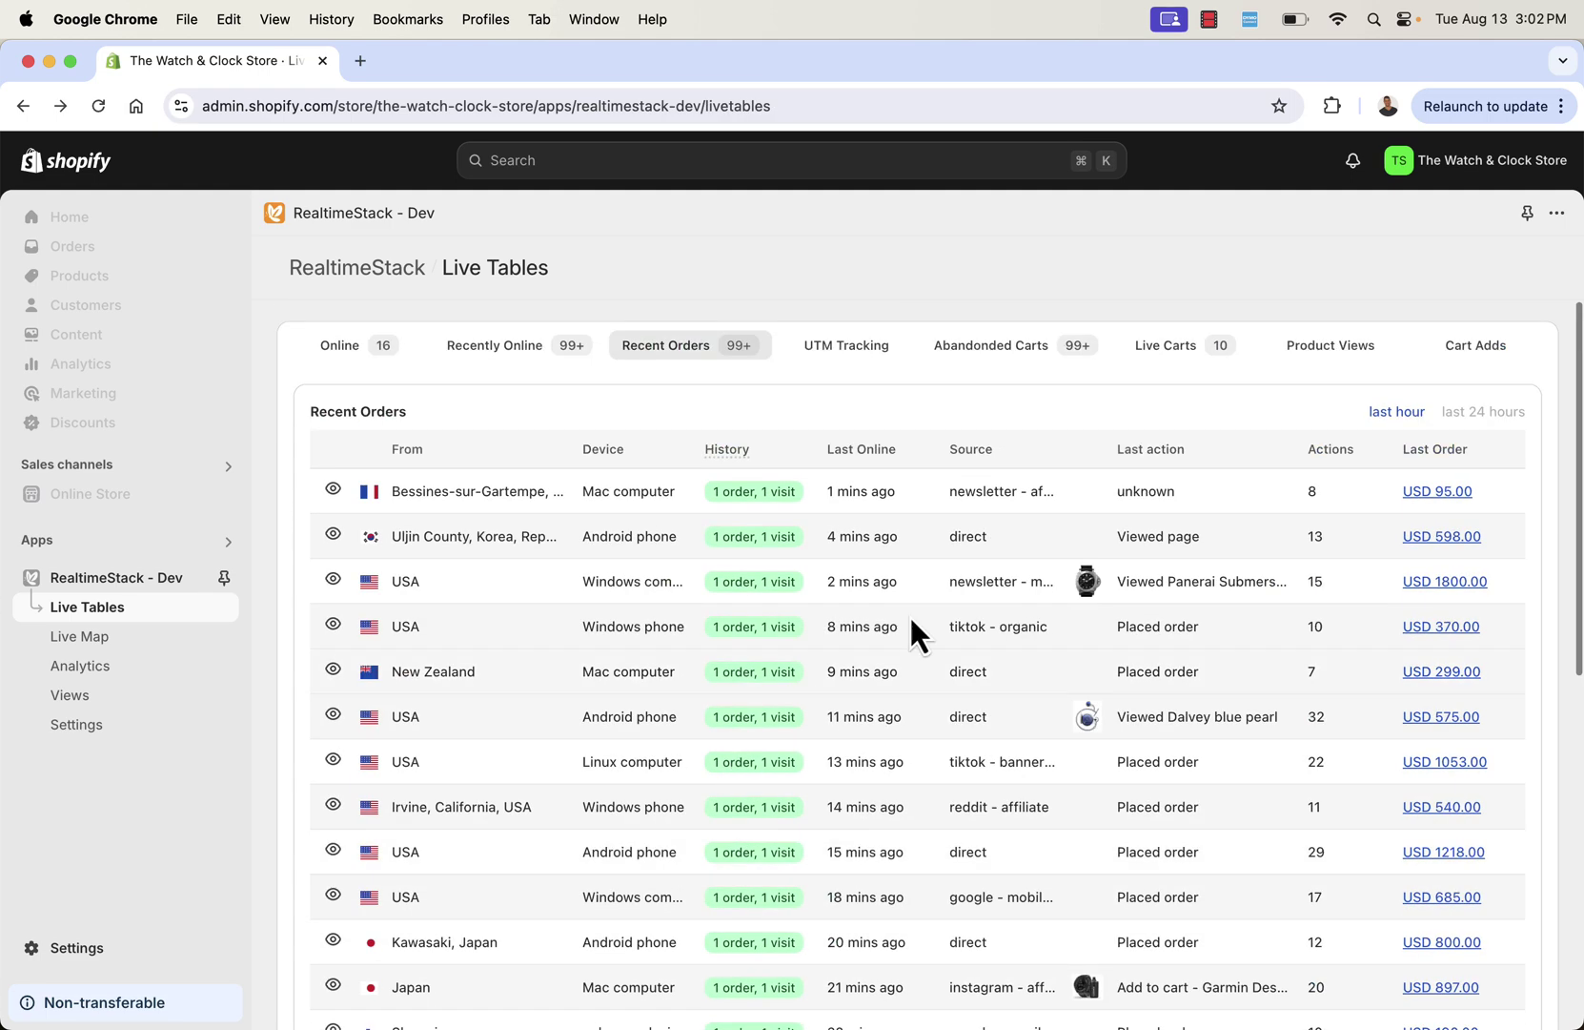
Step: Switch to the Live Carts table and scroll through the carts
left_click(1217, 347)
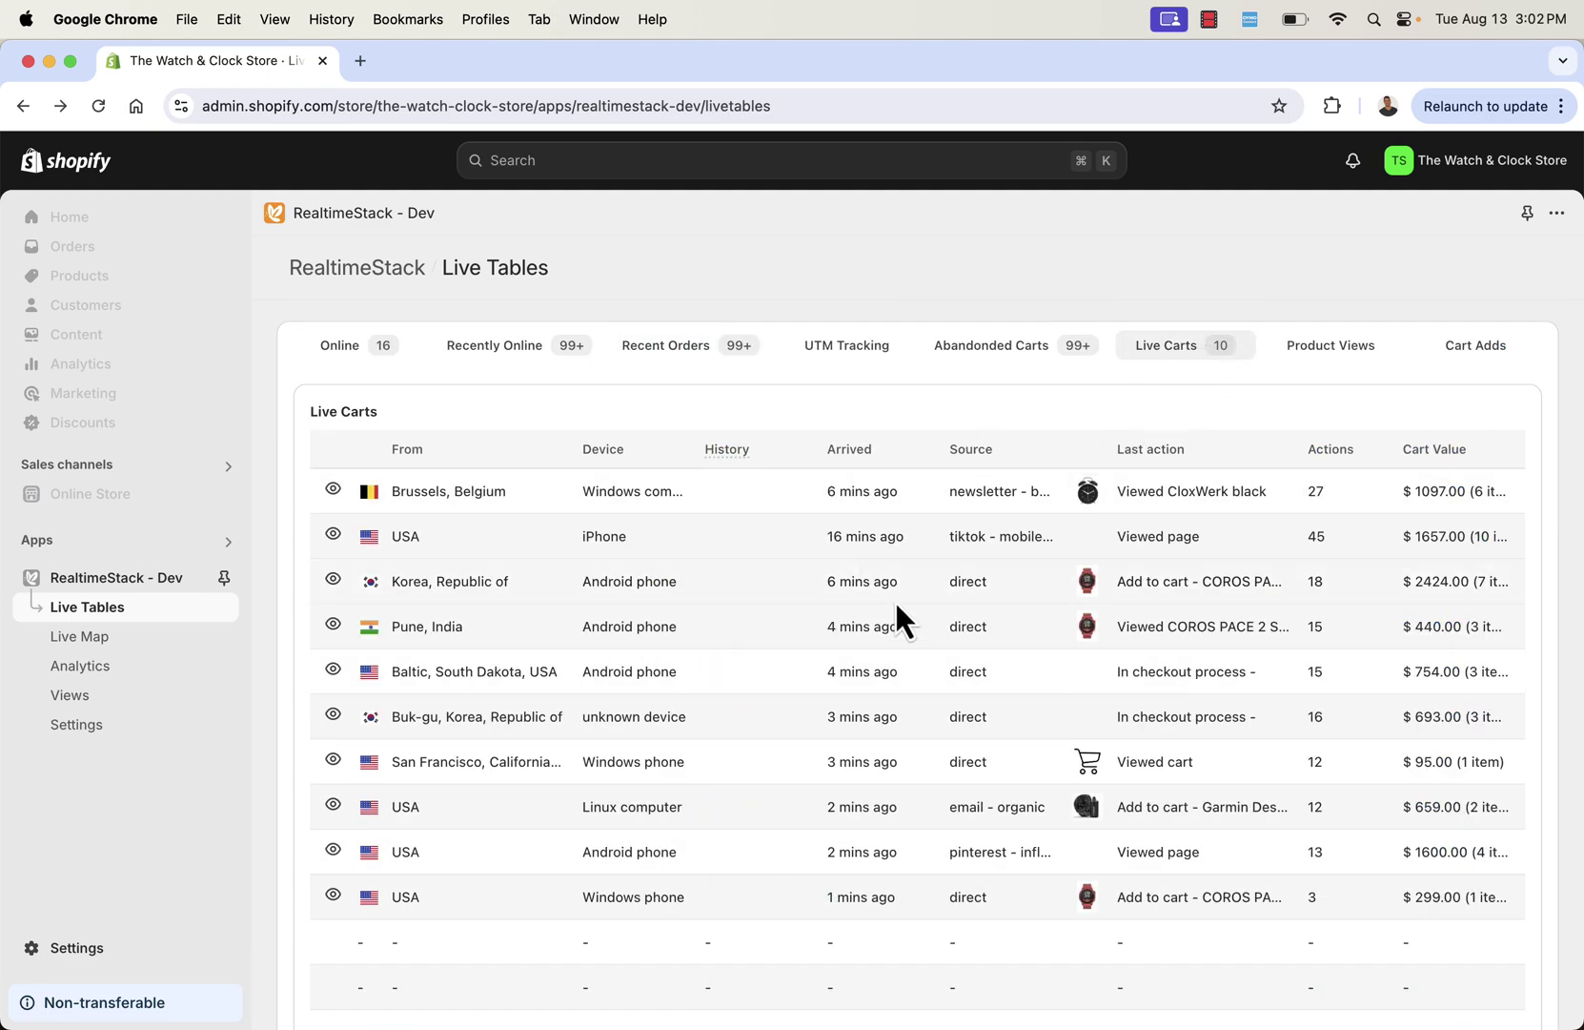
scroll(906, 615, "down", 3)
scroll(906, 615, "up", 3)
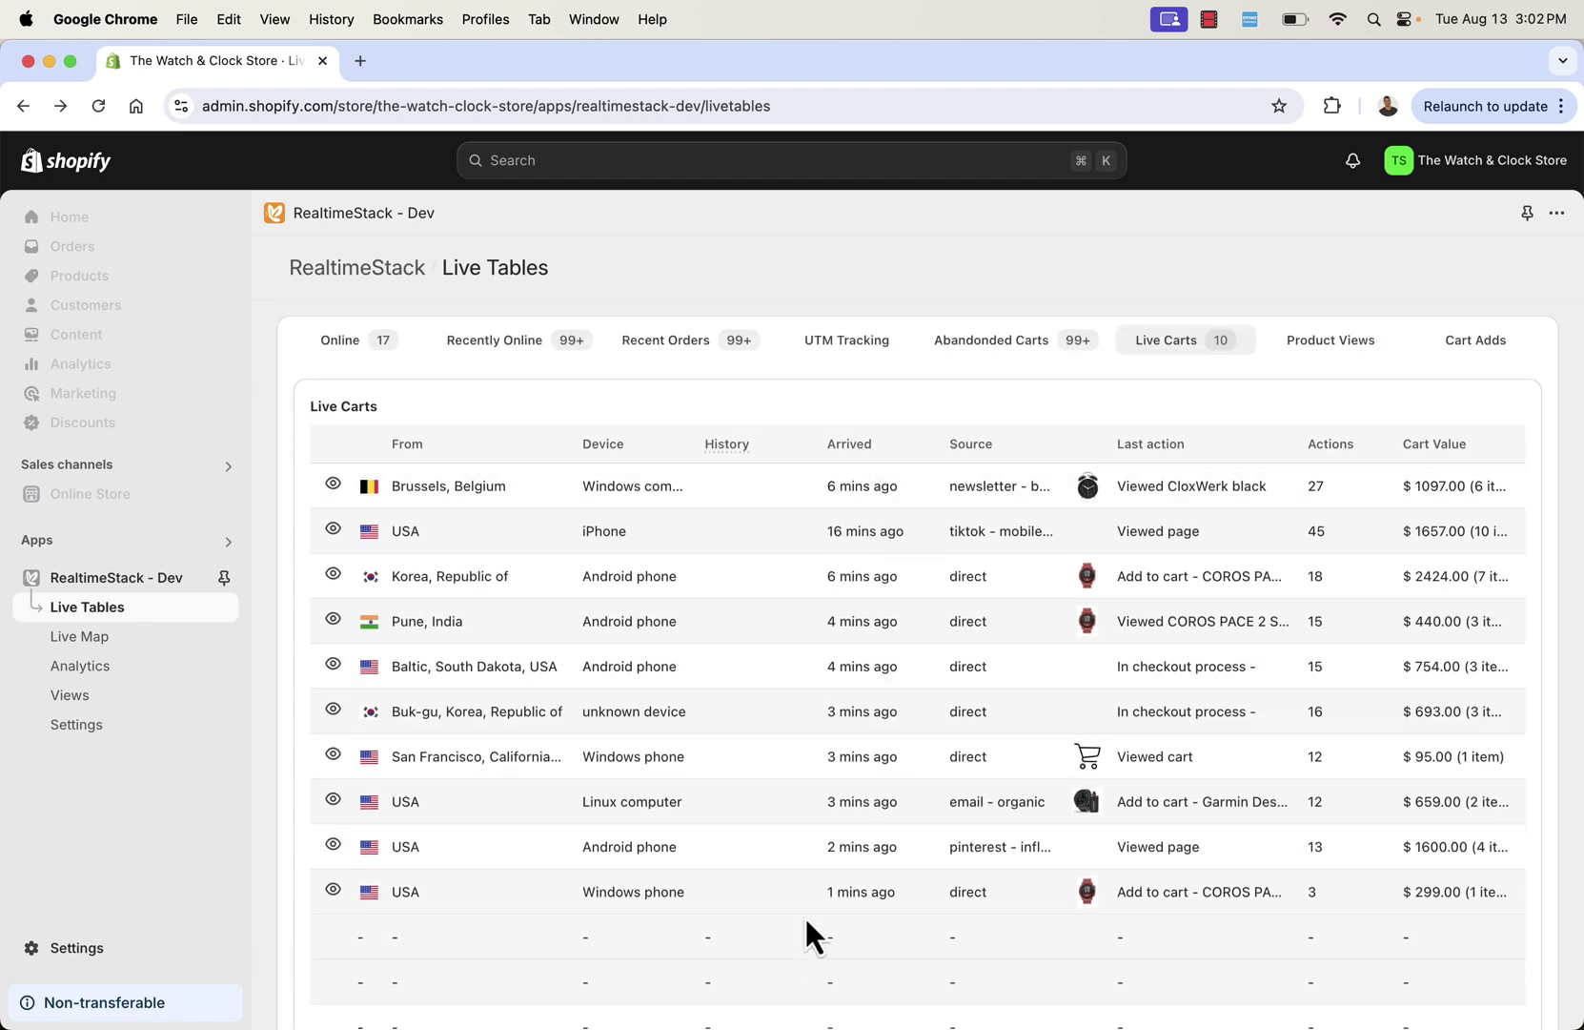
Step: View the COROS PACE 2 Speed cart visitor, then open the USA iPhone tiktok visitor's details
left_click(333, 893)
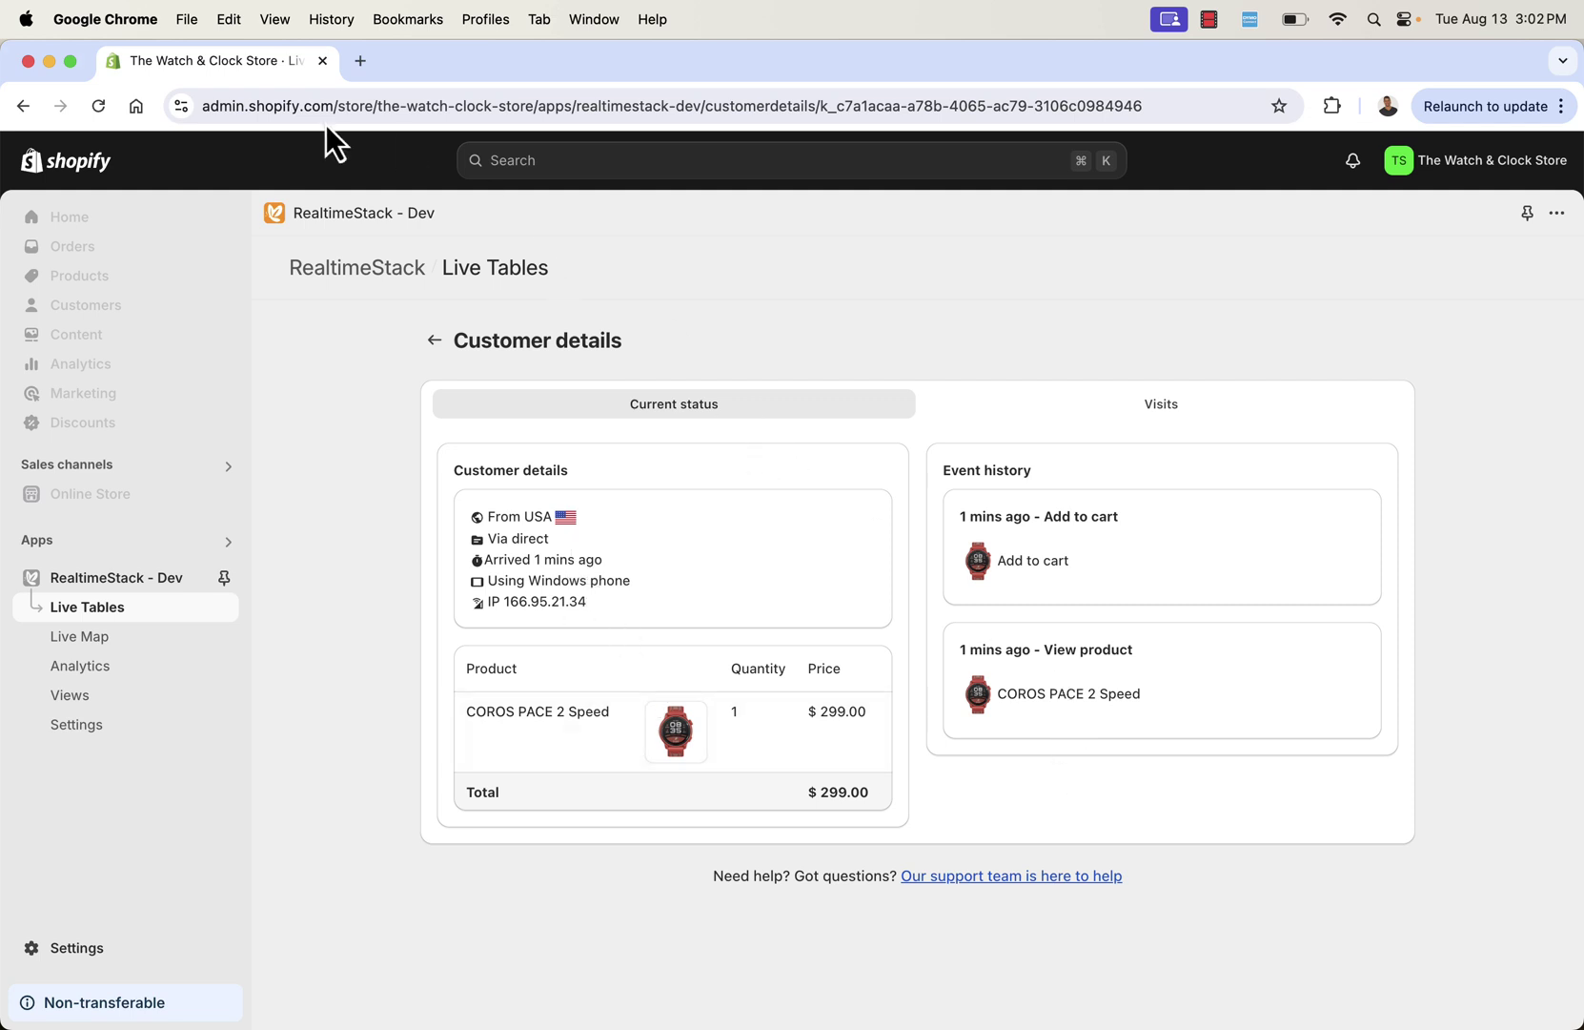
left_click(107, 615)
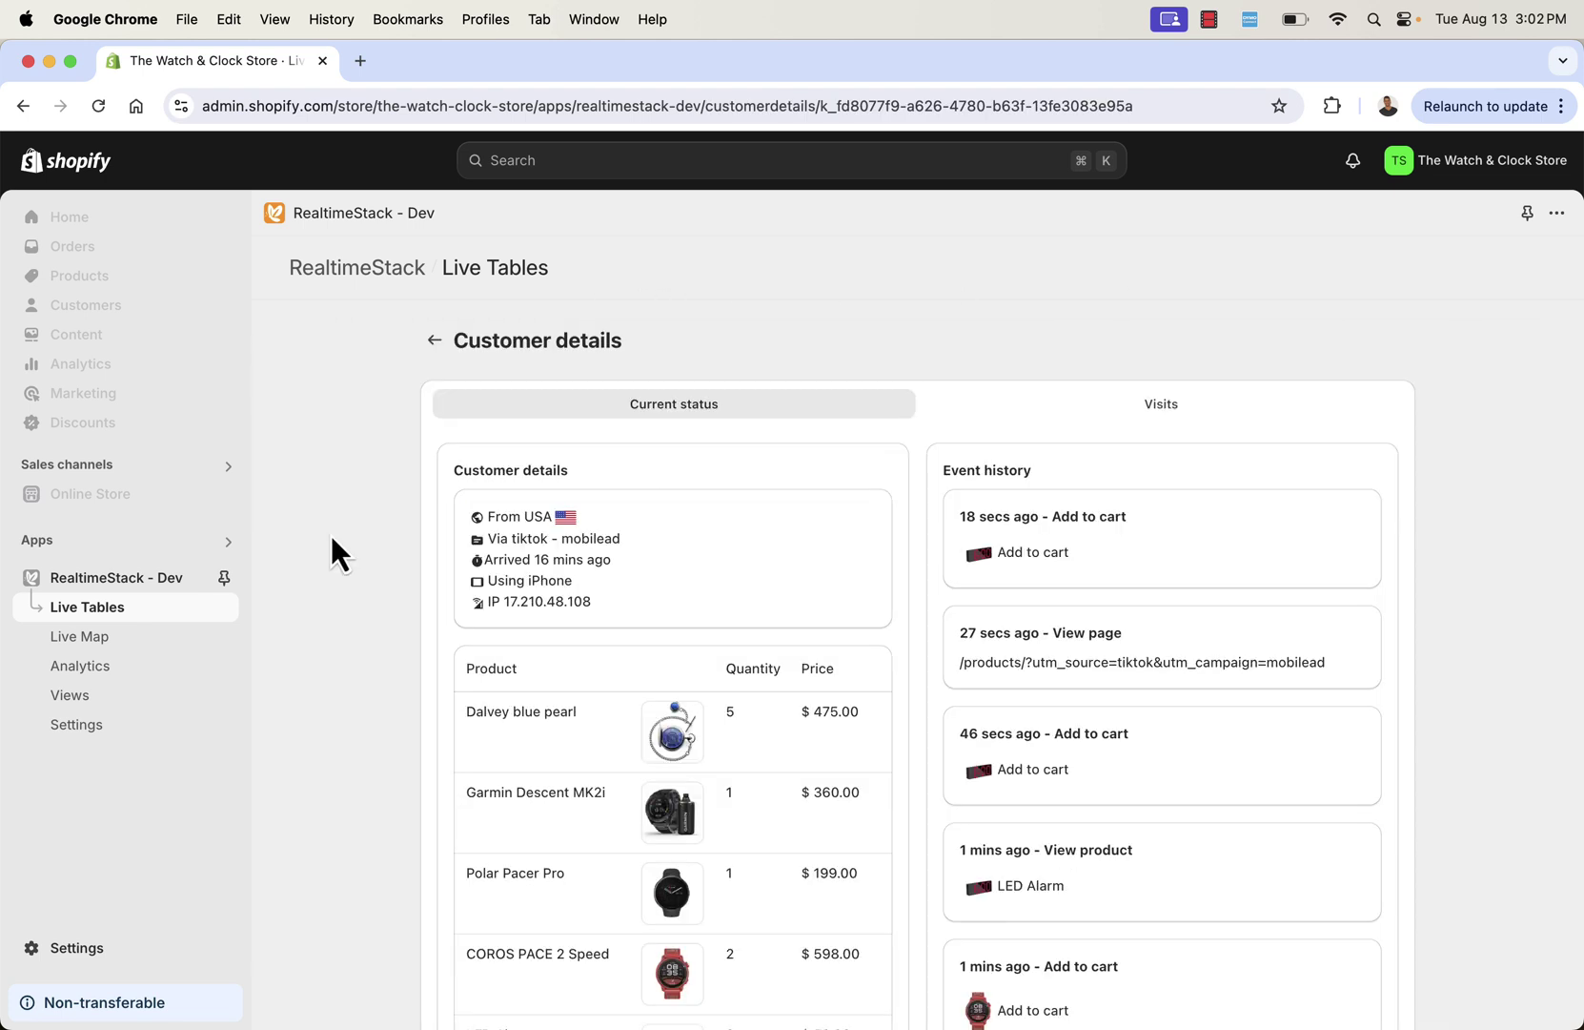
left_click(333, 535)
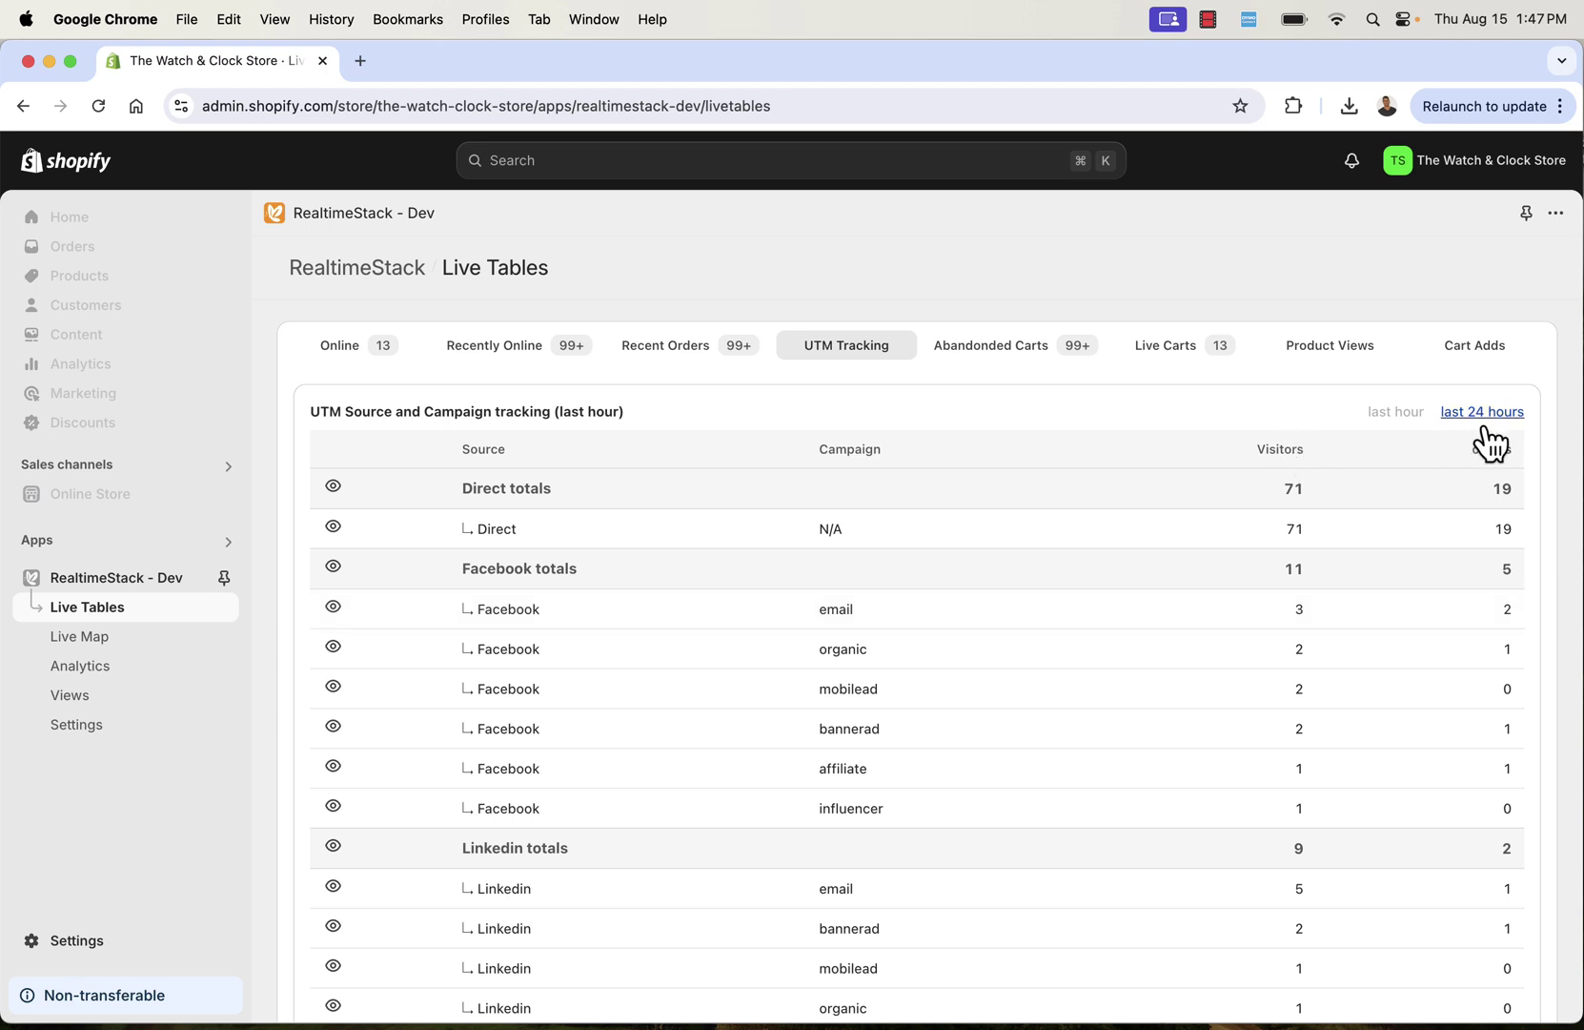
Step: Scroll the UTM Tracking table, switch it to the last 24 hours, then show Abandoned Carts
scroll(1109, 627, "down", 1)
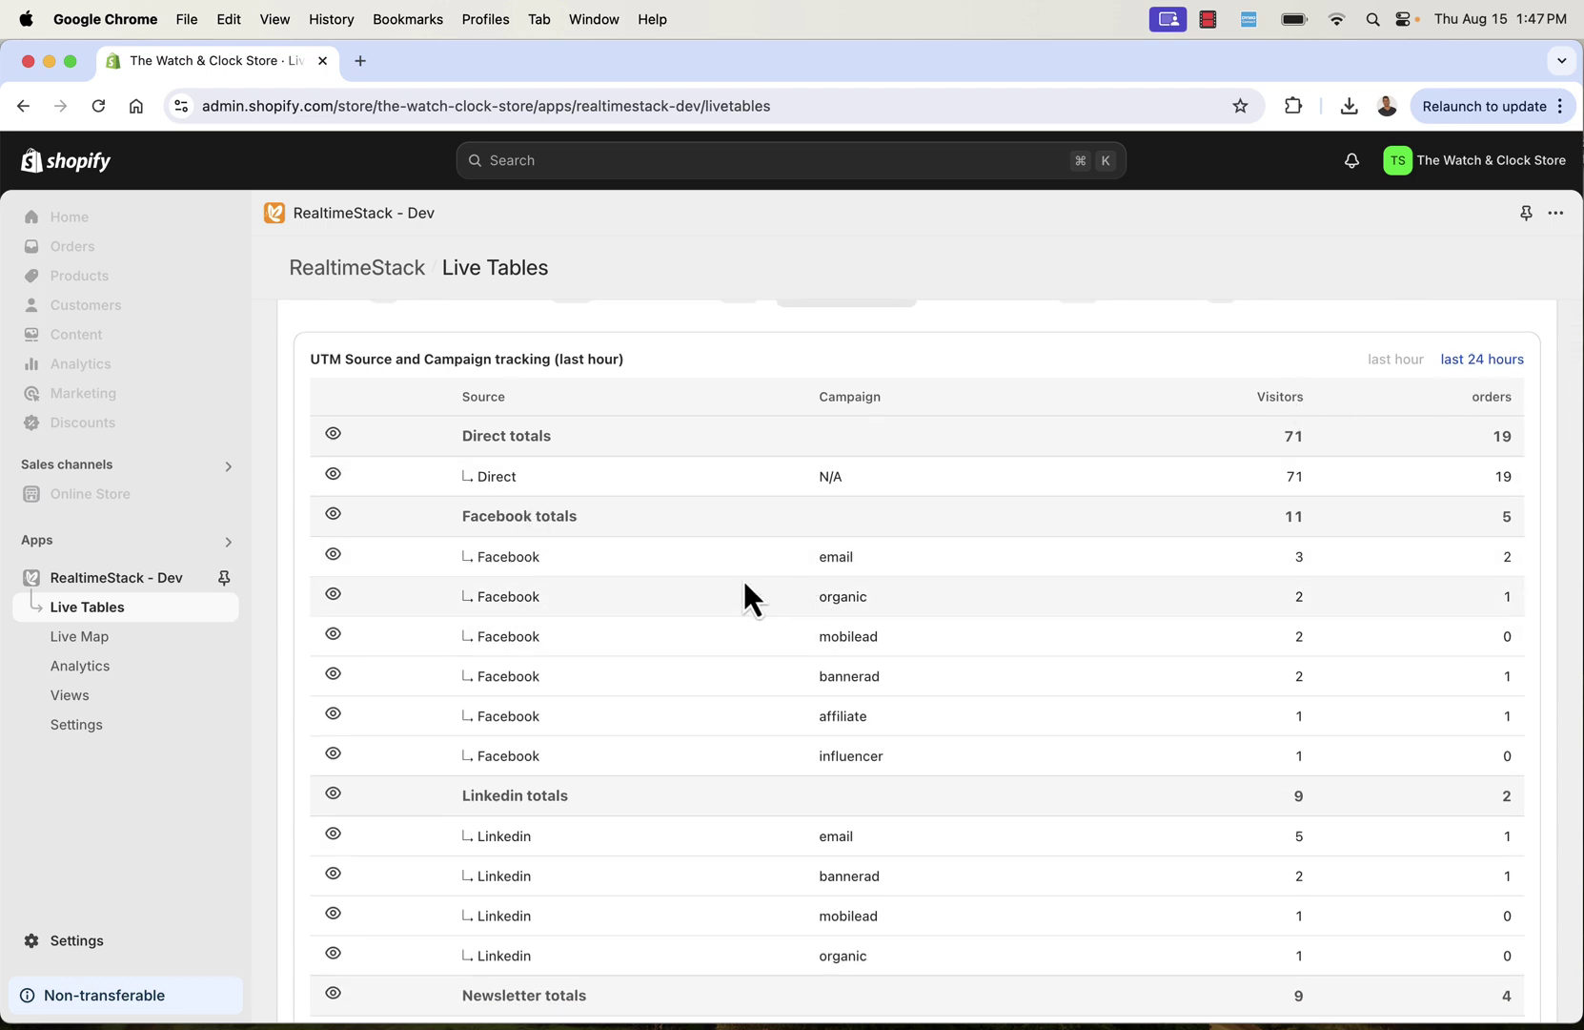
scroll(572, 763, "down", 3)
scroll(620, 767, "down", 3)
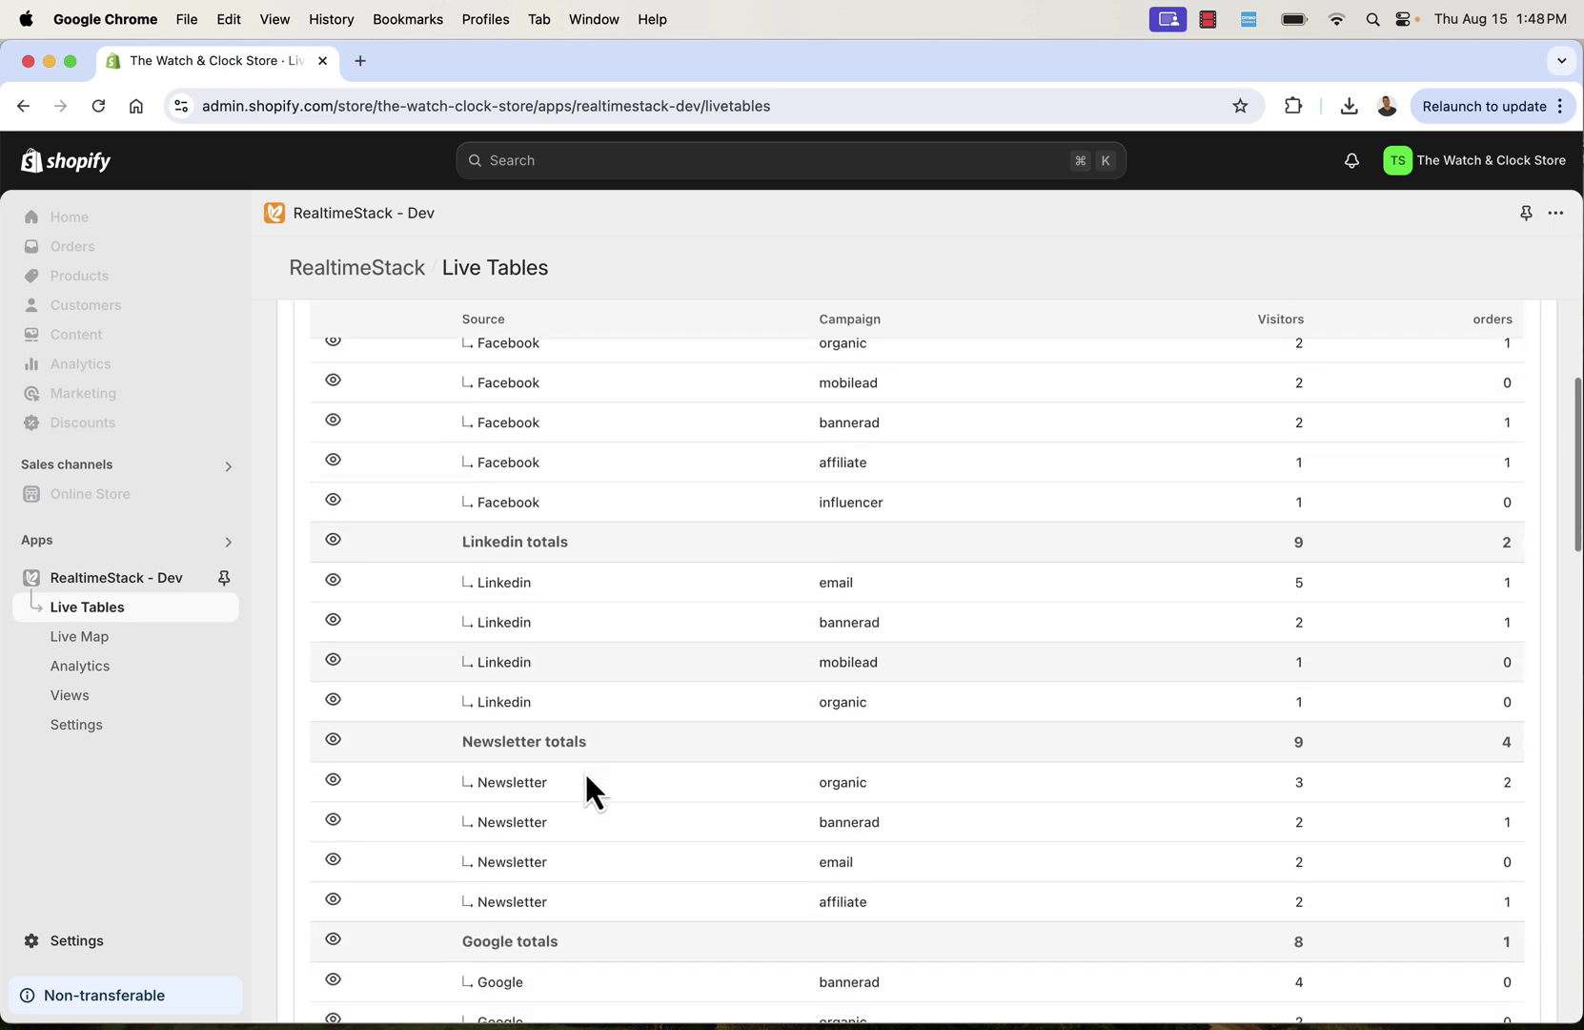
scroll(584, 770, "down", 15)
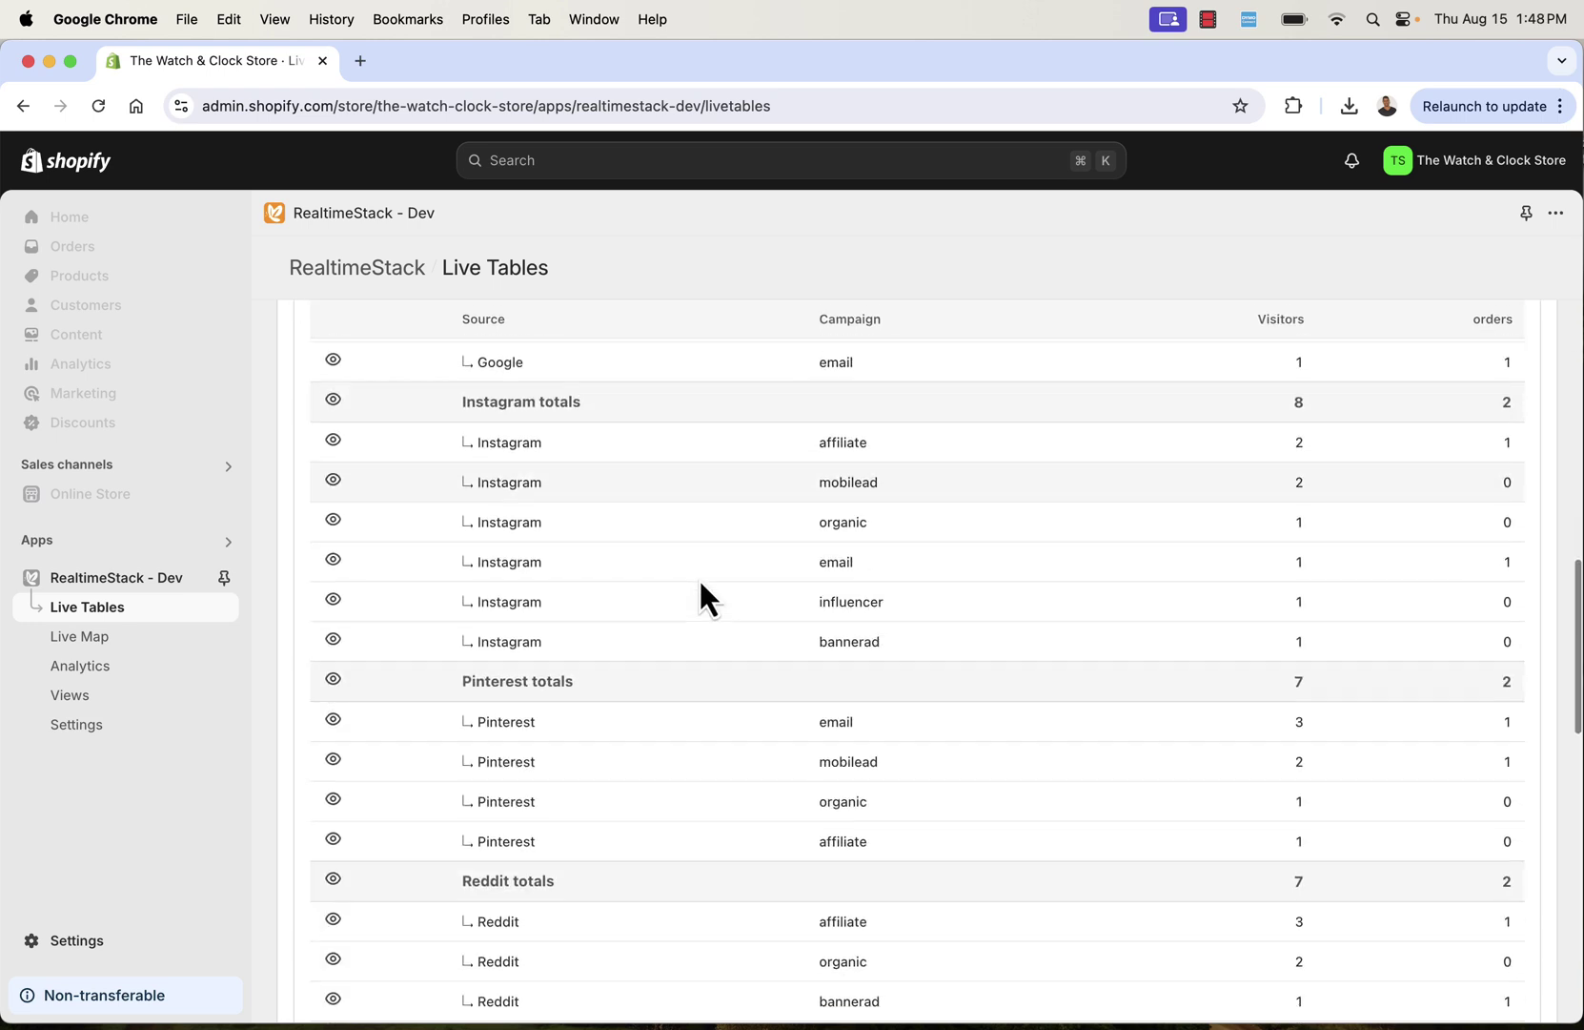
scroll(701, 584, "up", 15)
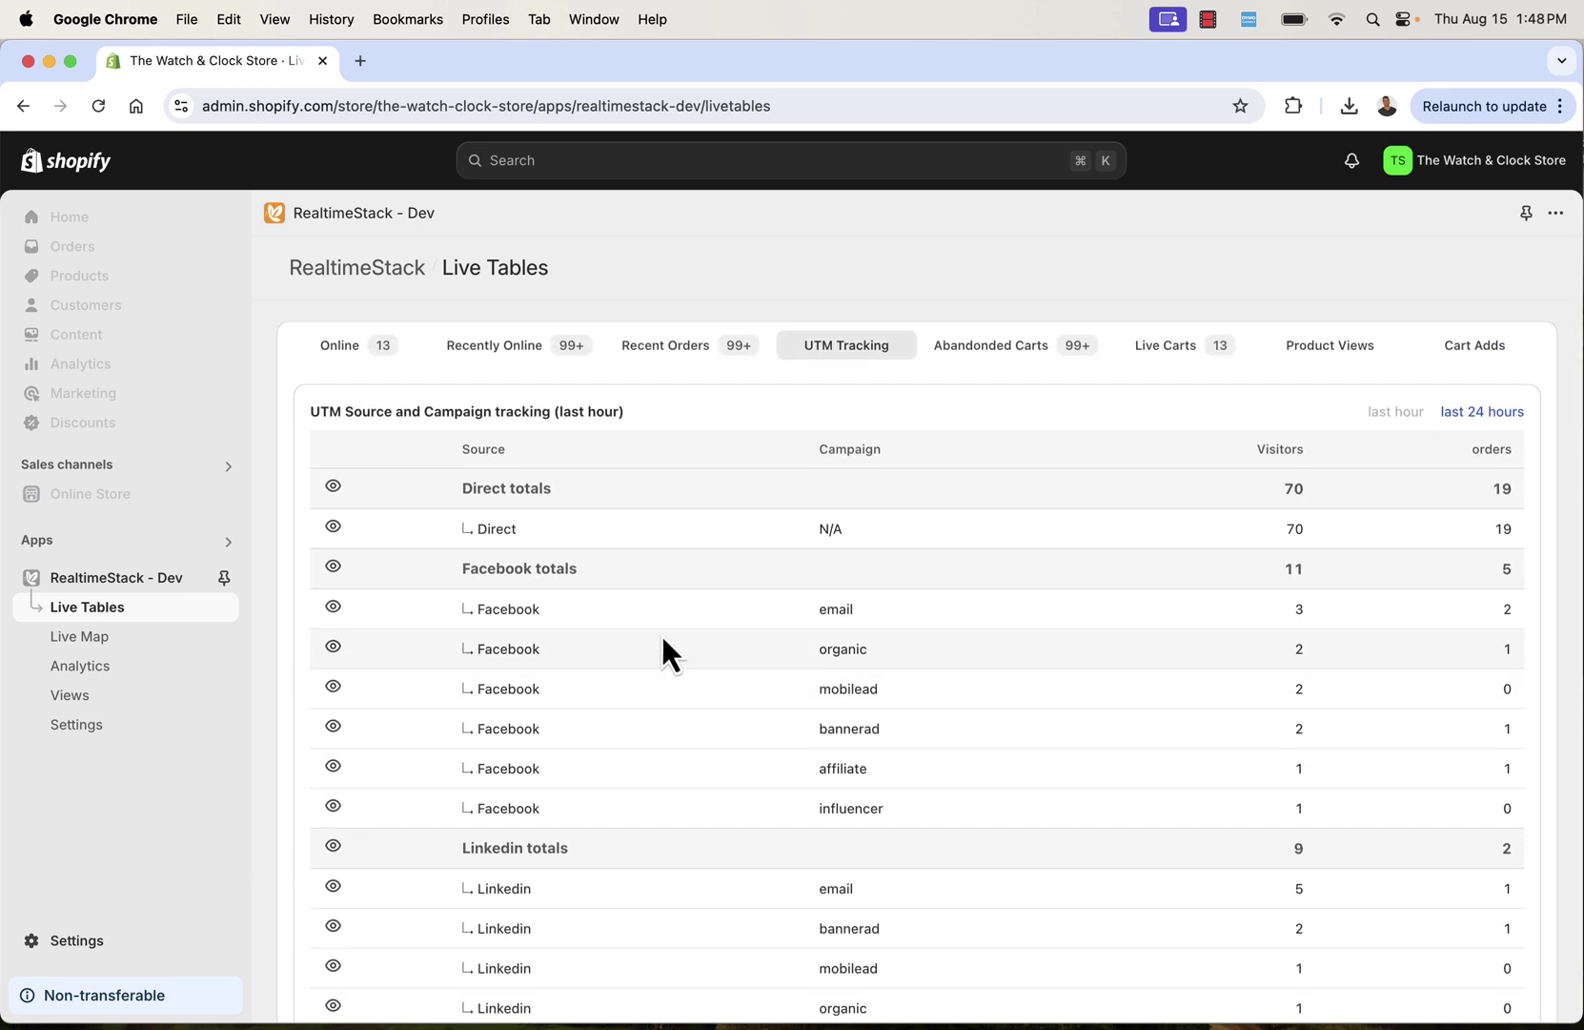
left_click(1481, 411)
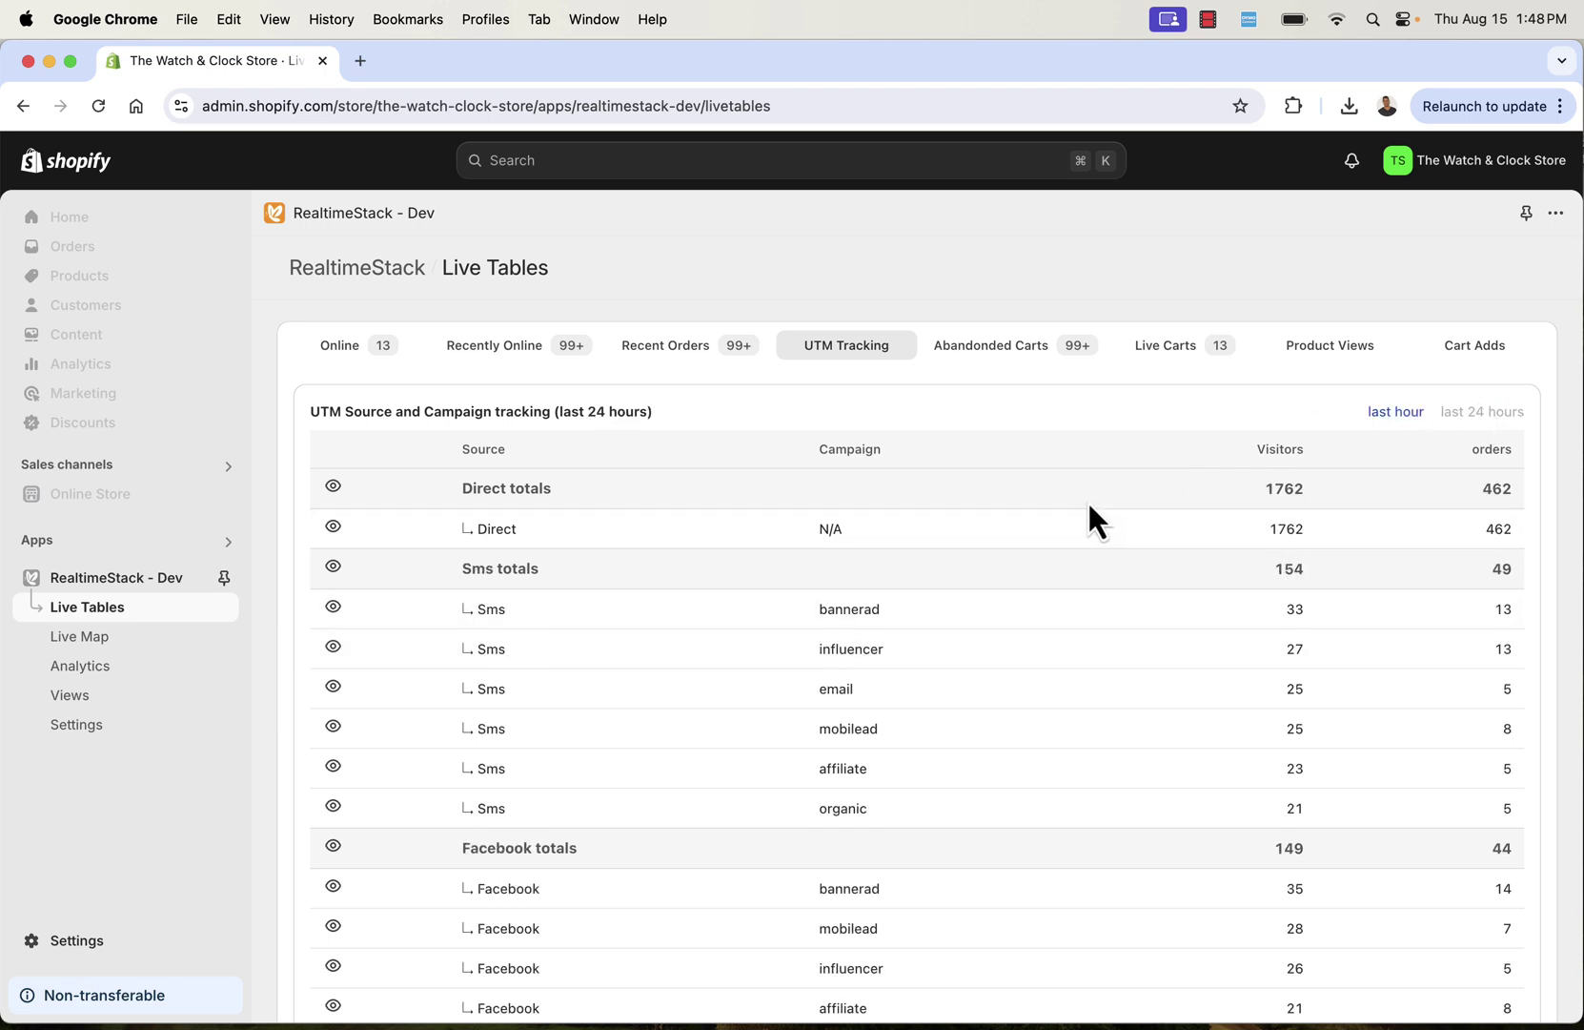
left_click(1056, 360)
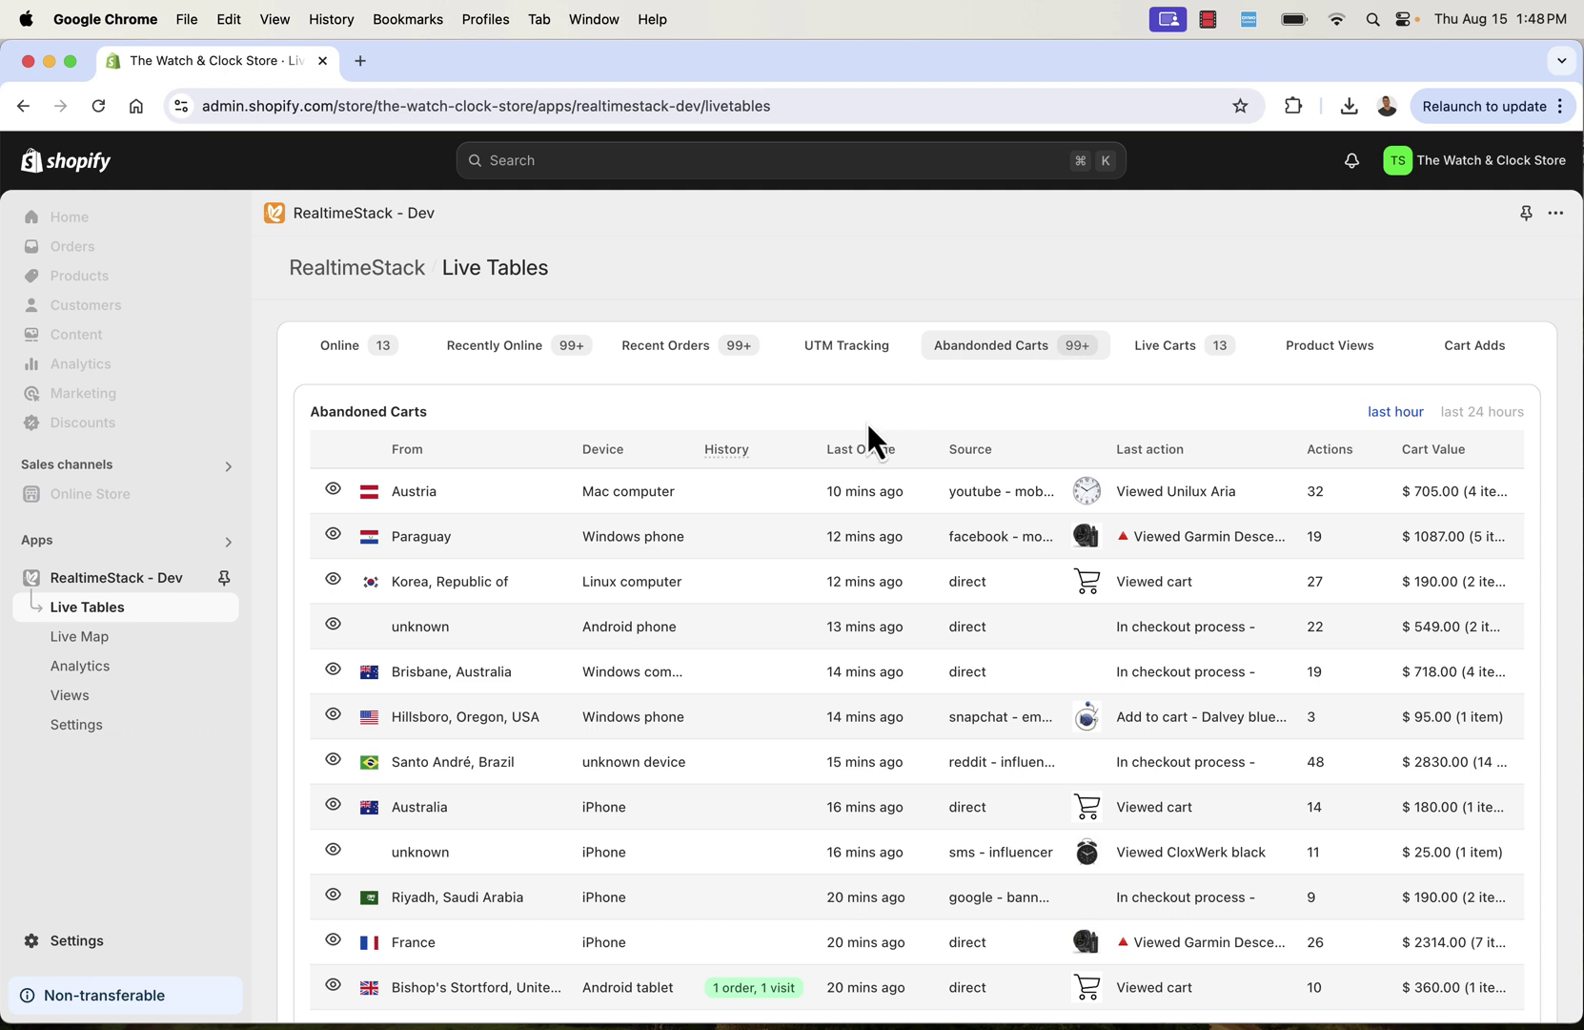
scroll(943, 461, "down", 1)
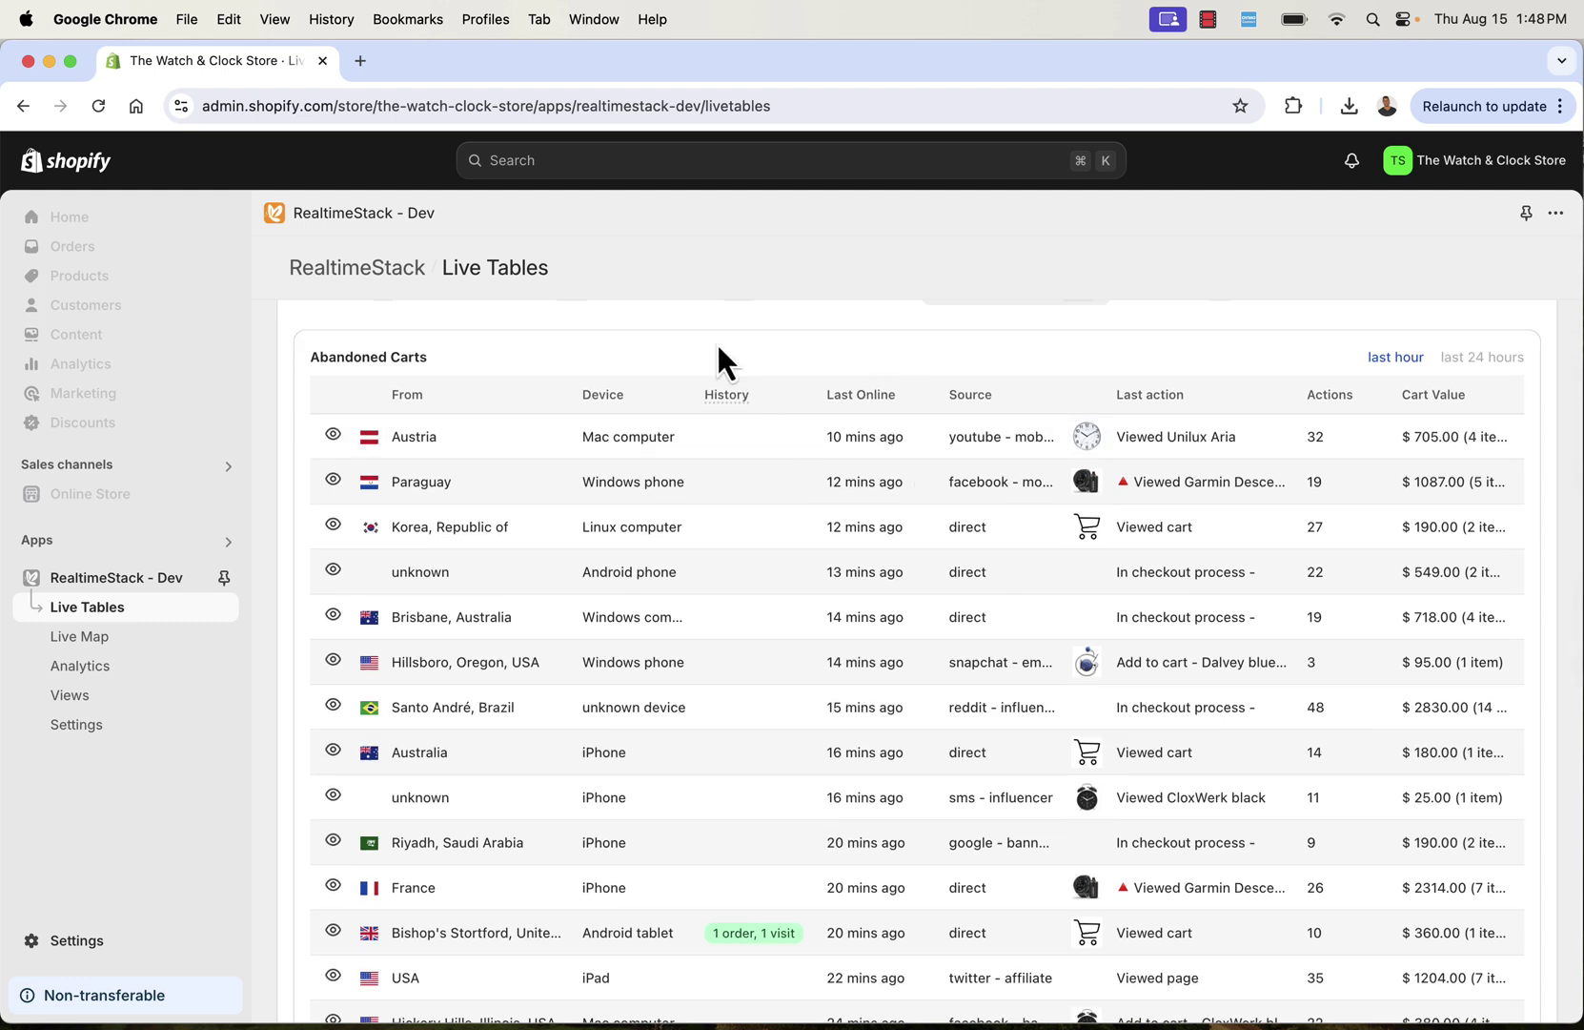
scroll(717, 348, "down", 1)
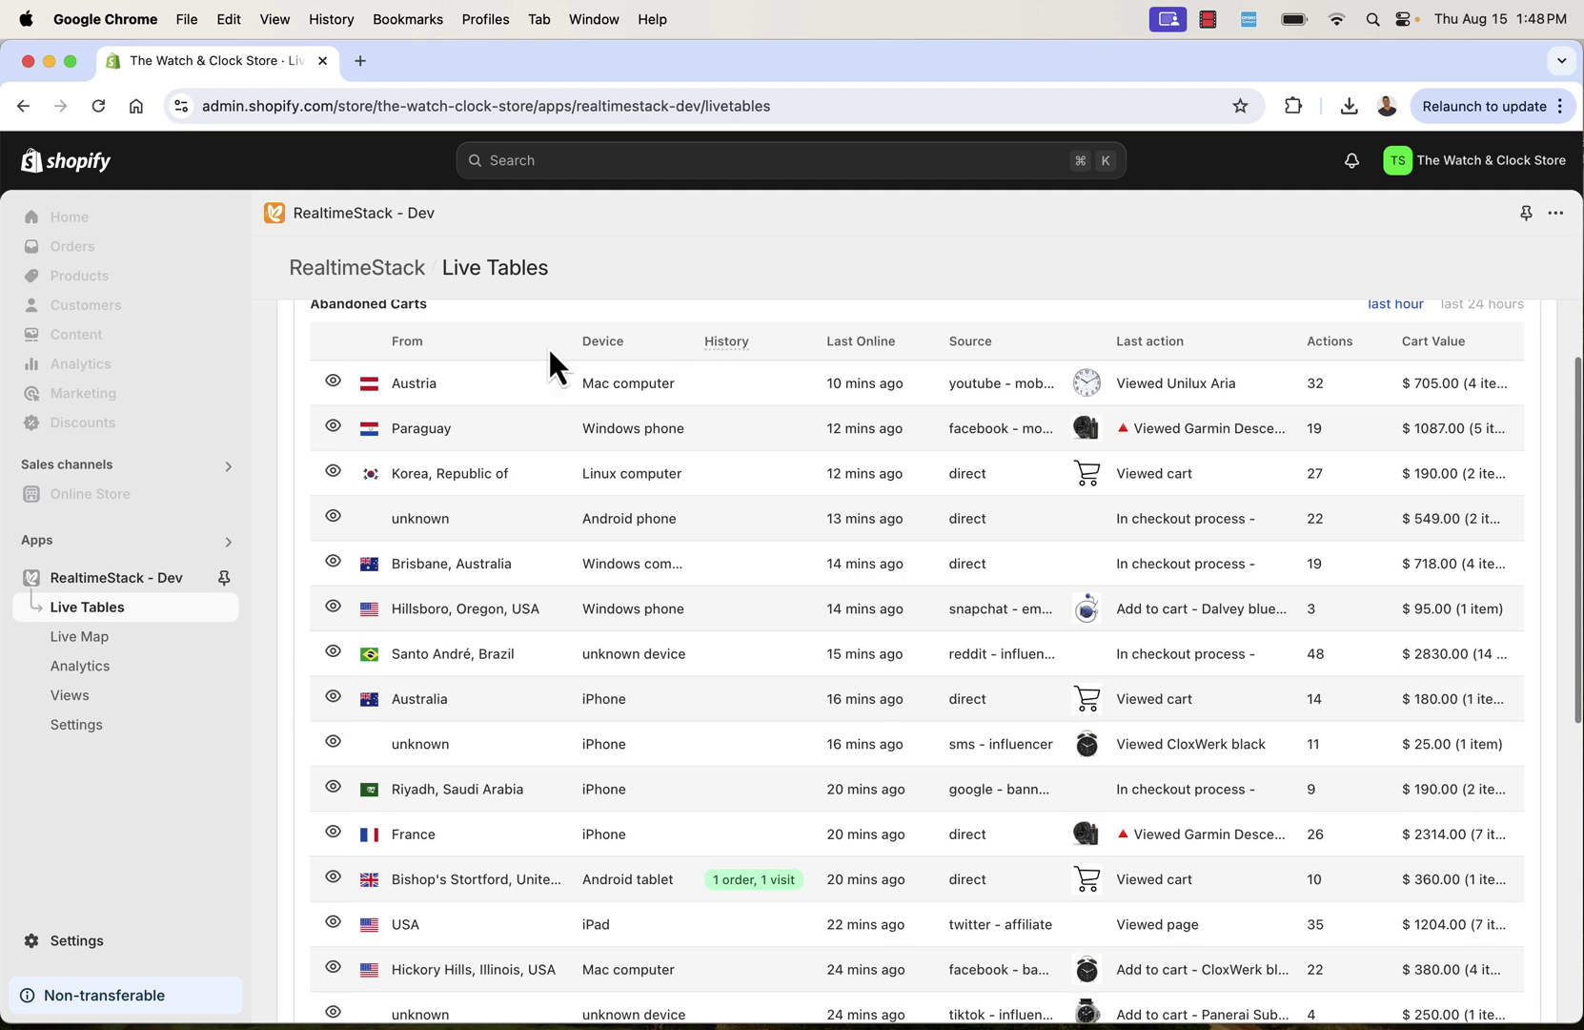
left_click(338, 381)
scroll(380, 515, "down", 3)
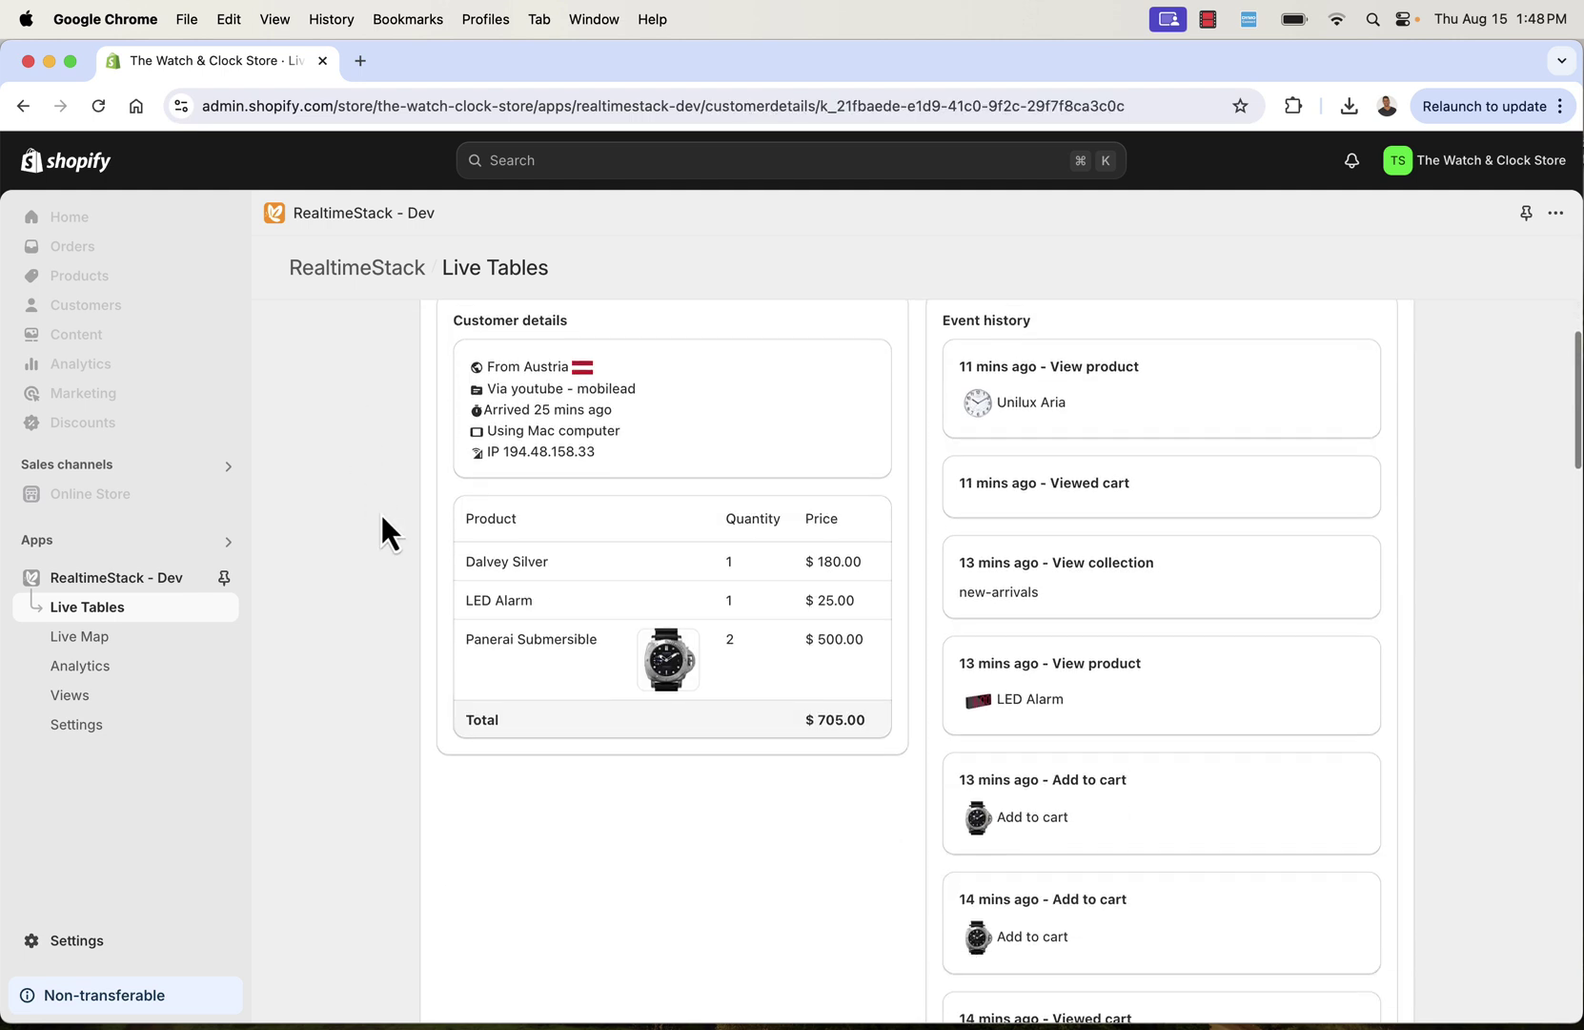
scroll(1044, 905, "down", 5)
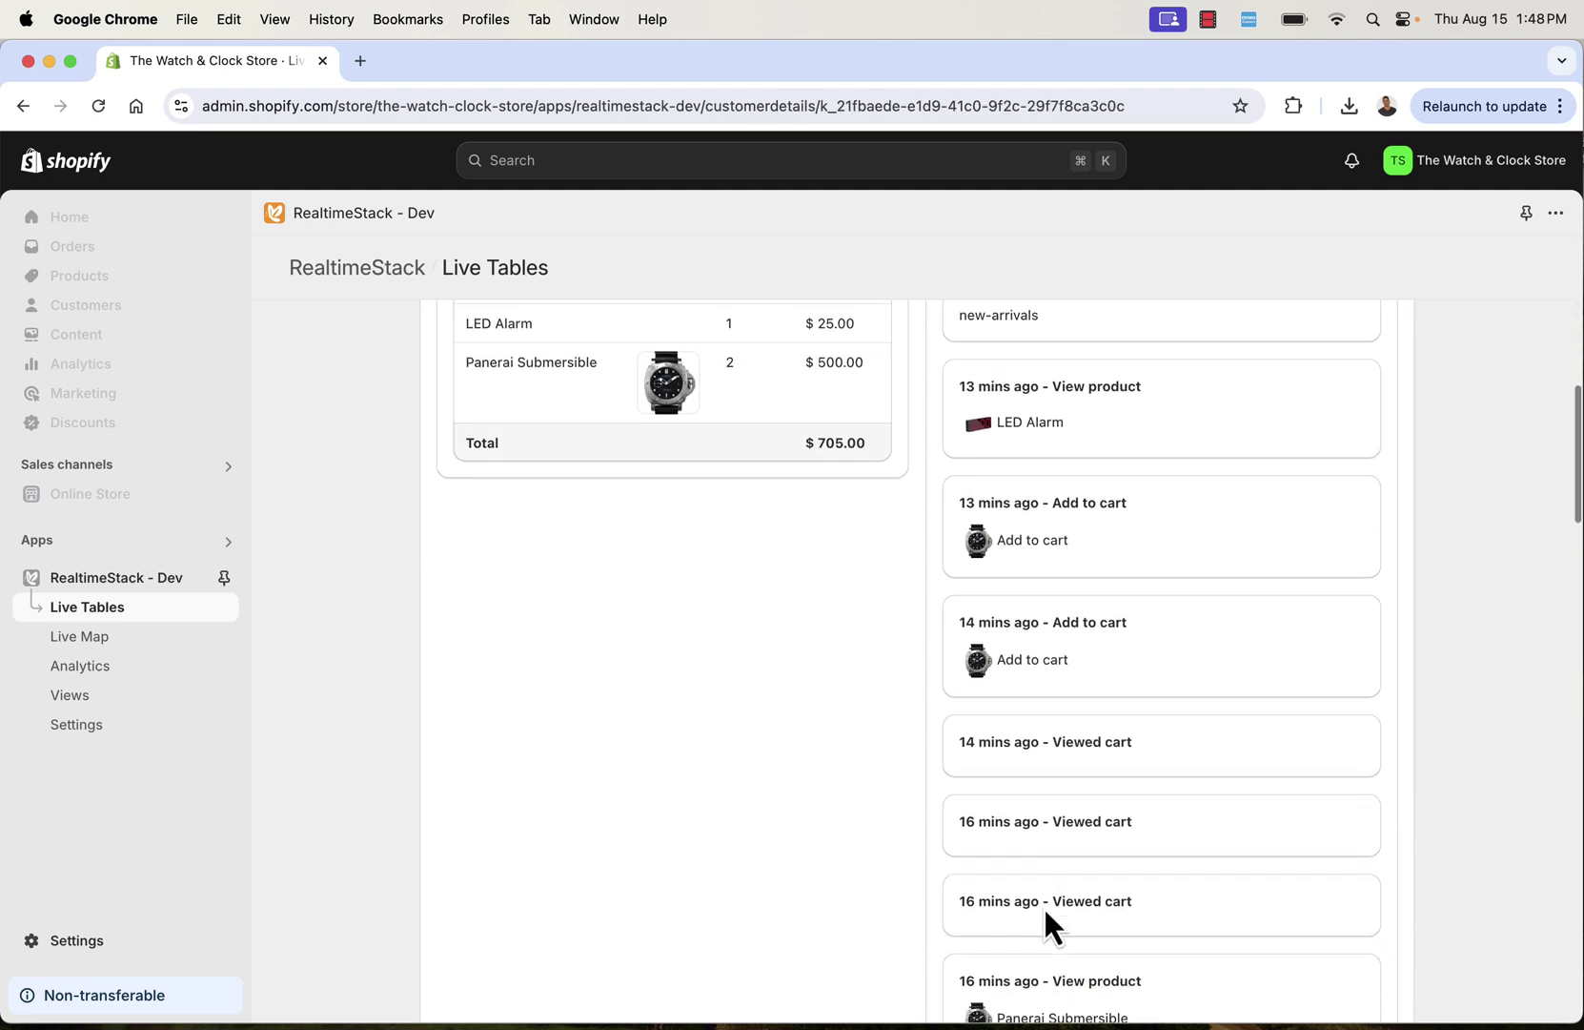
scroll(1043, 906, "up", 8)
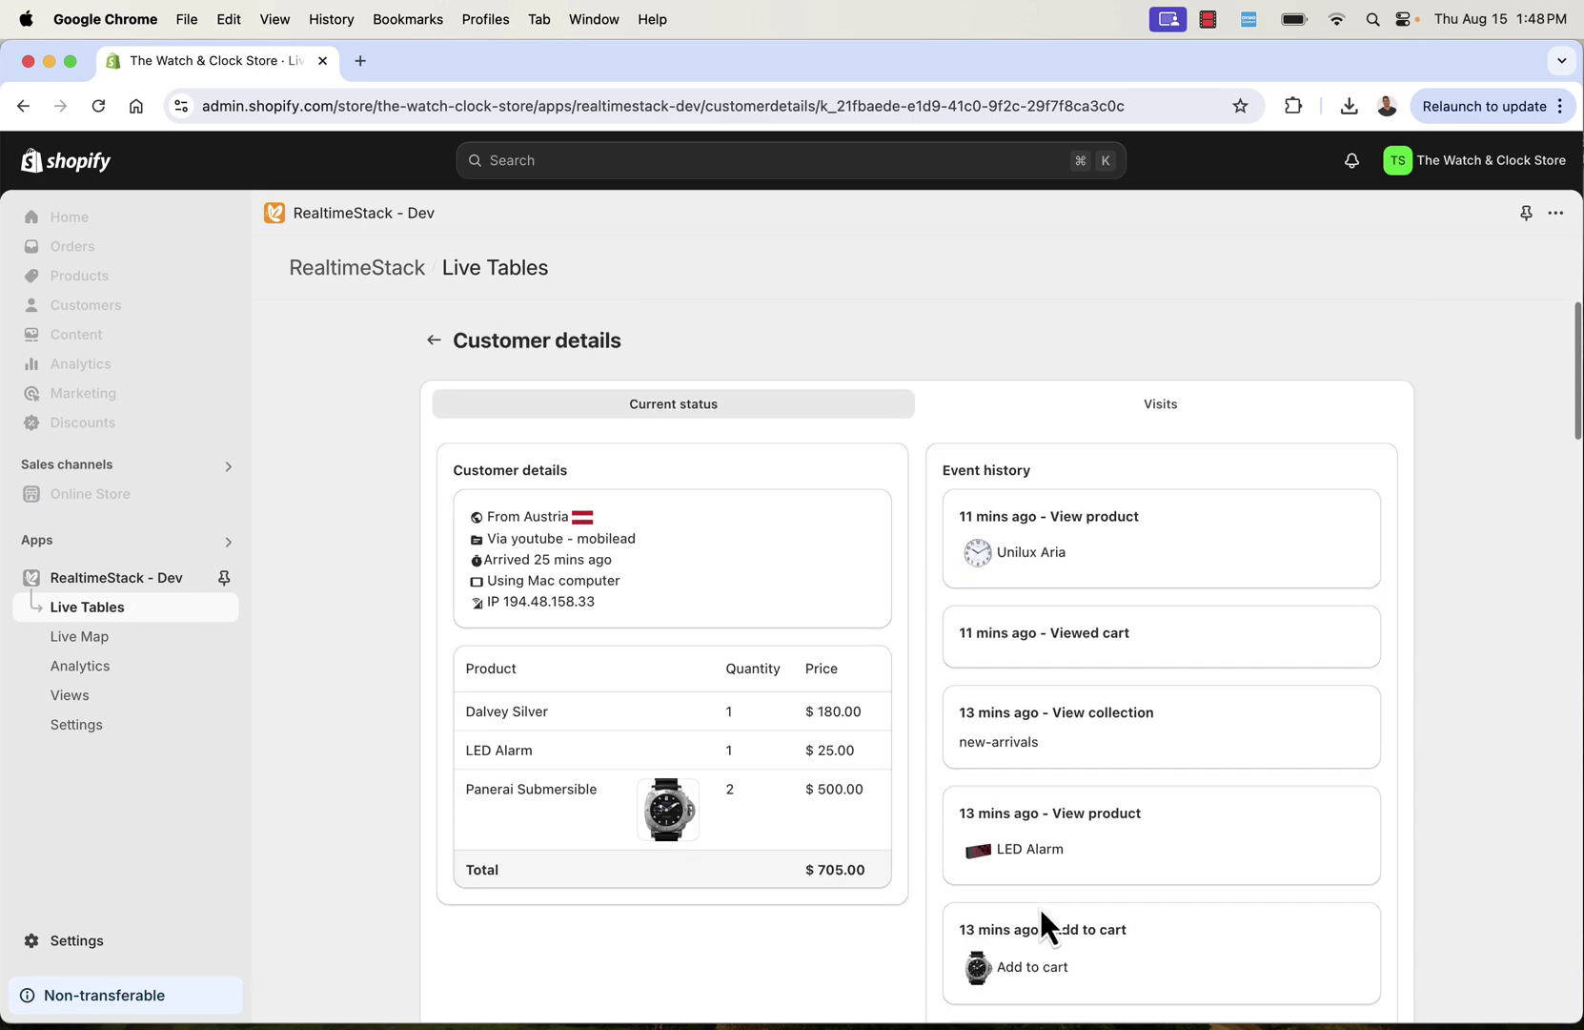
left_click(435, 341)
scroll(471, 668, "down", 5)
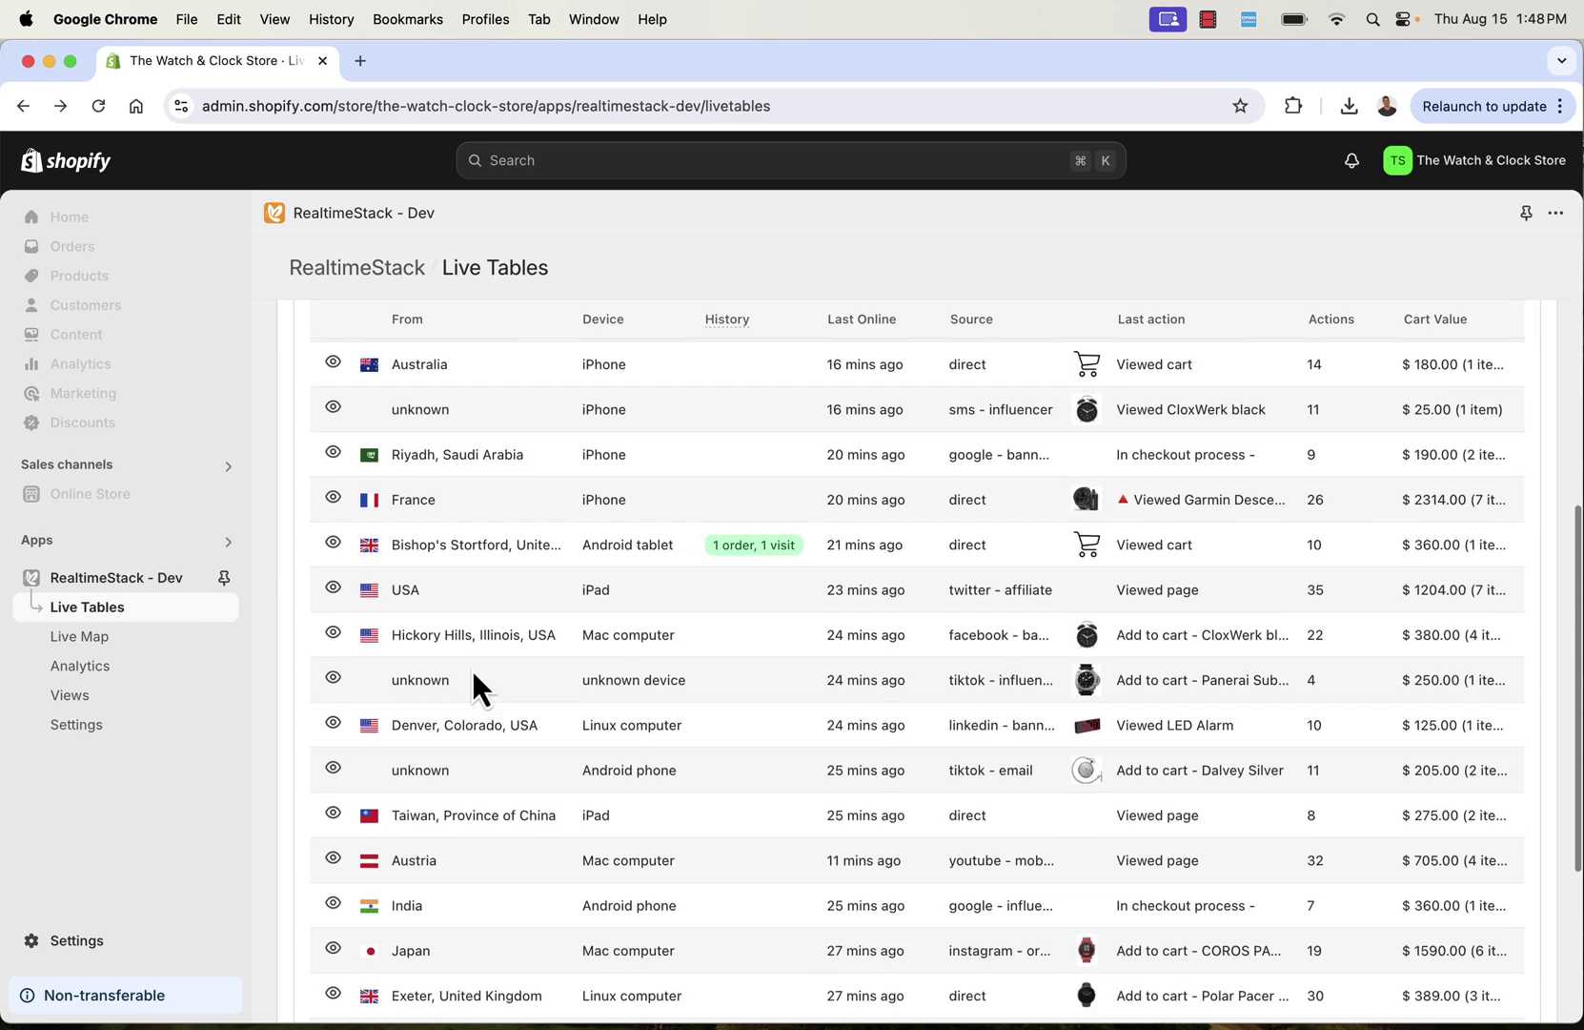
scroll(472, 669, "up", 7)
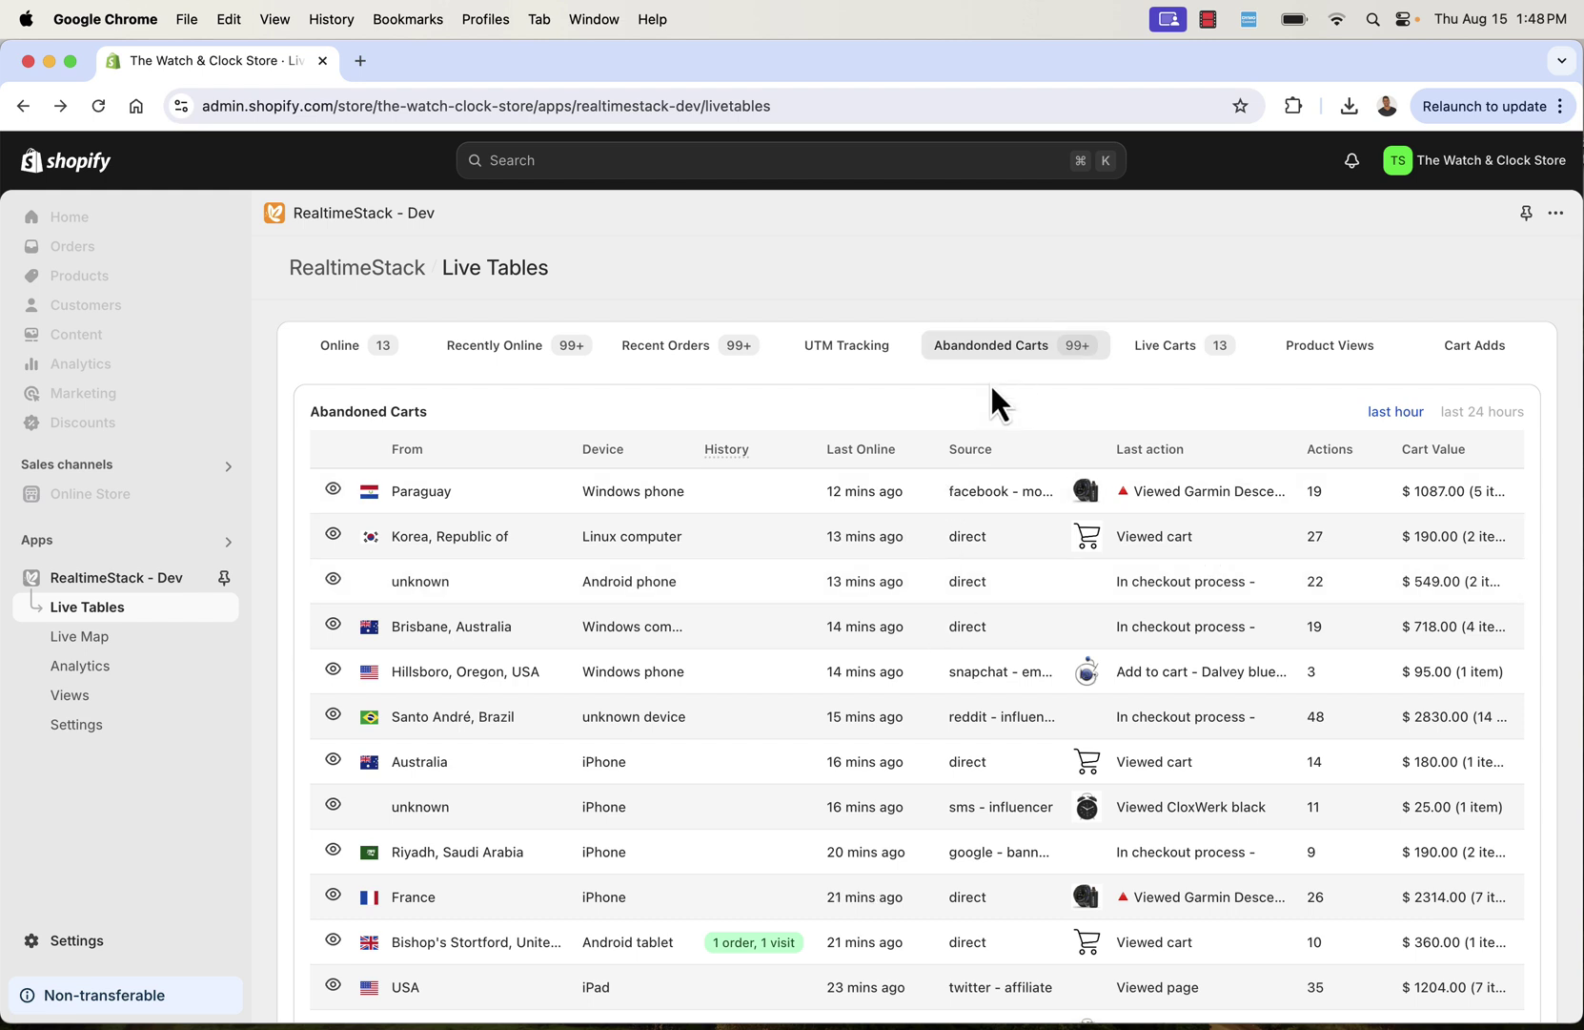
Step: Open the Live Map of online visitors and check its time-range choices without changing them
left_click(166, 651)
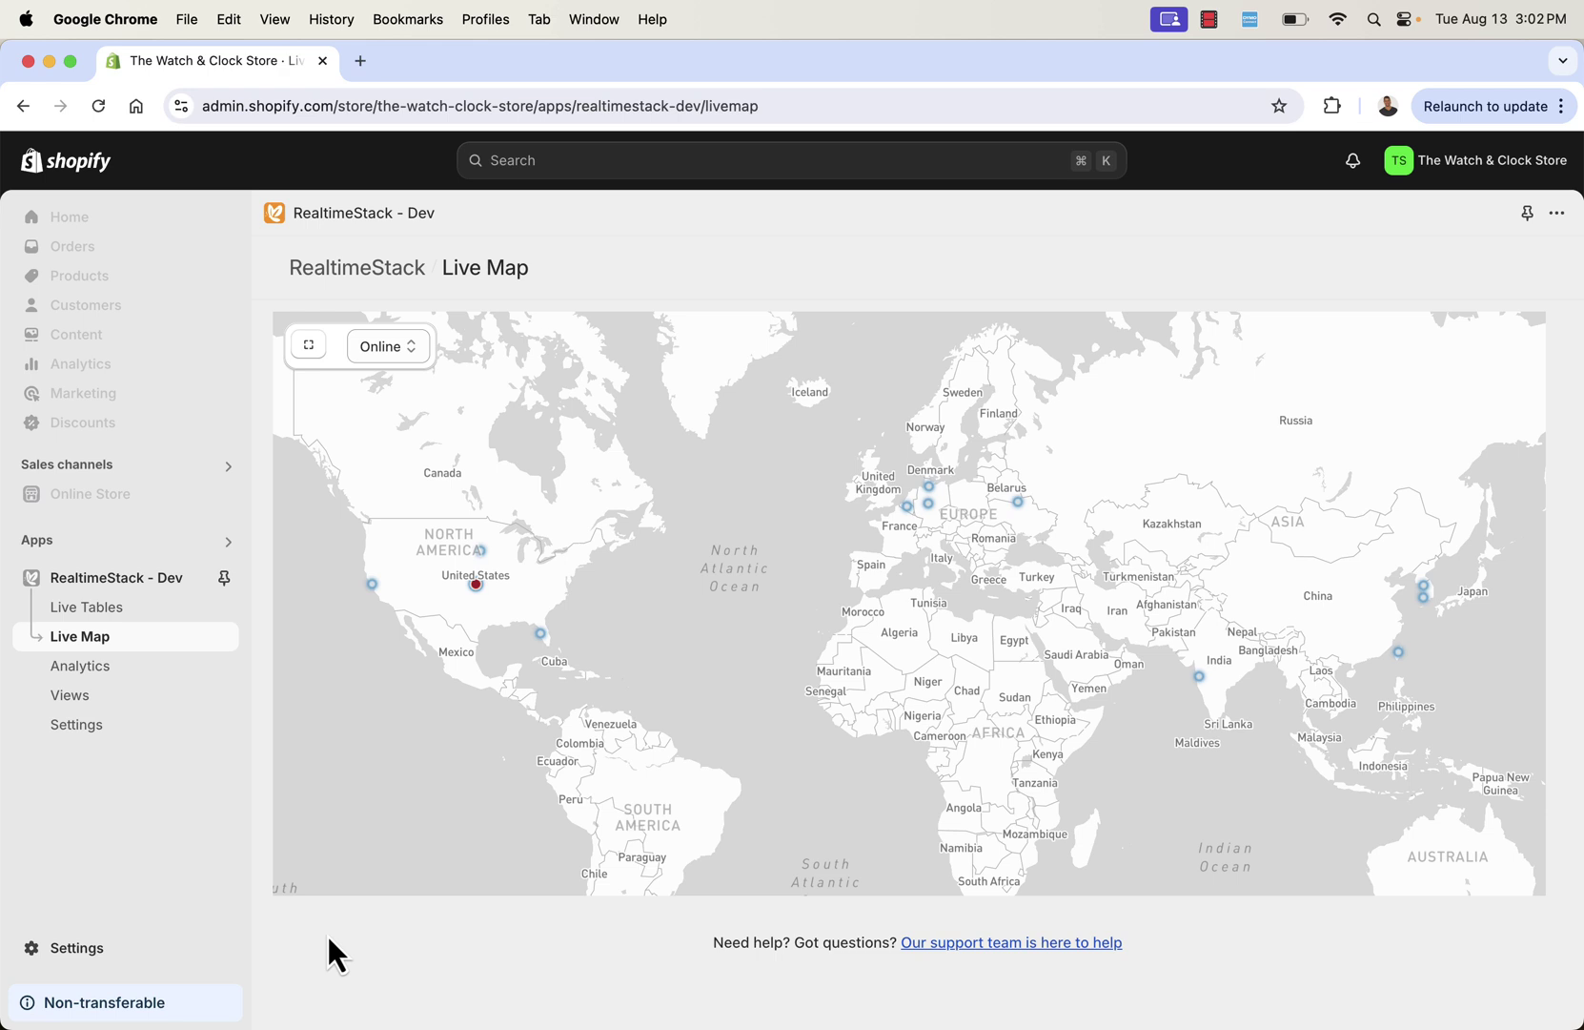
left_click(408, 350)
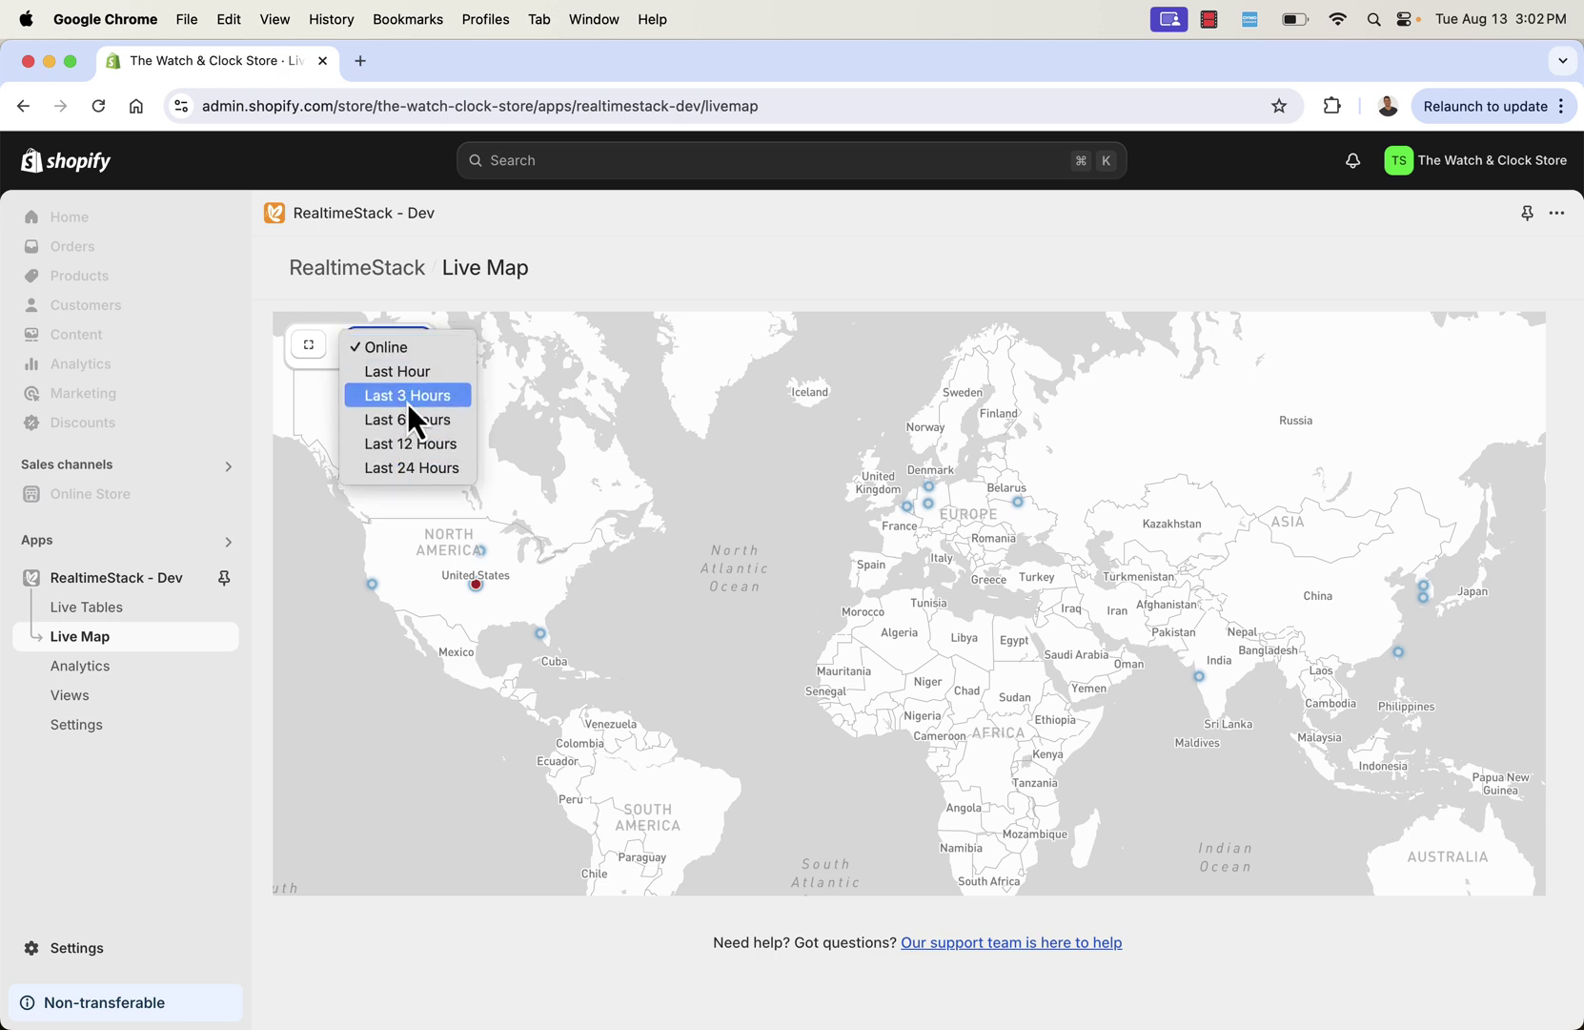
left_click(572, 251)
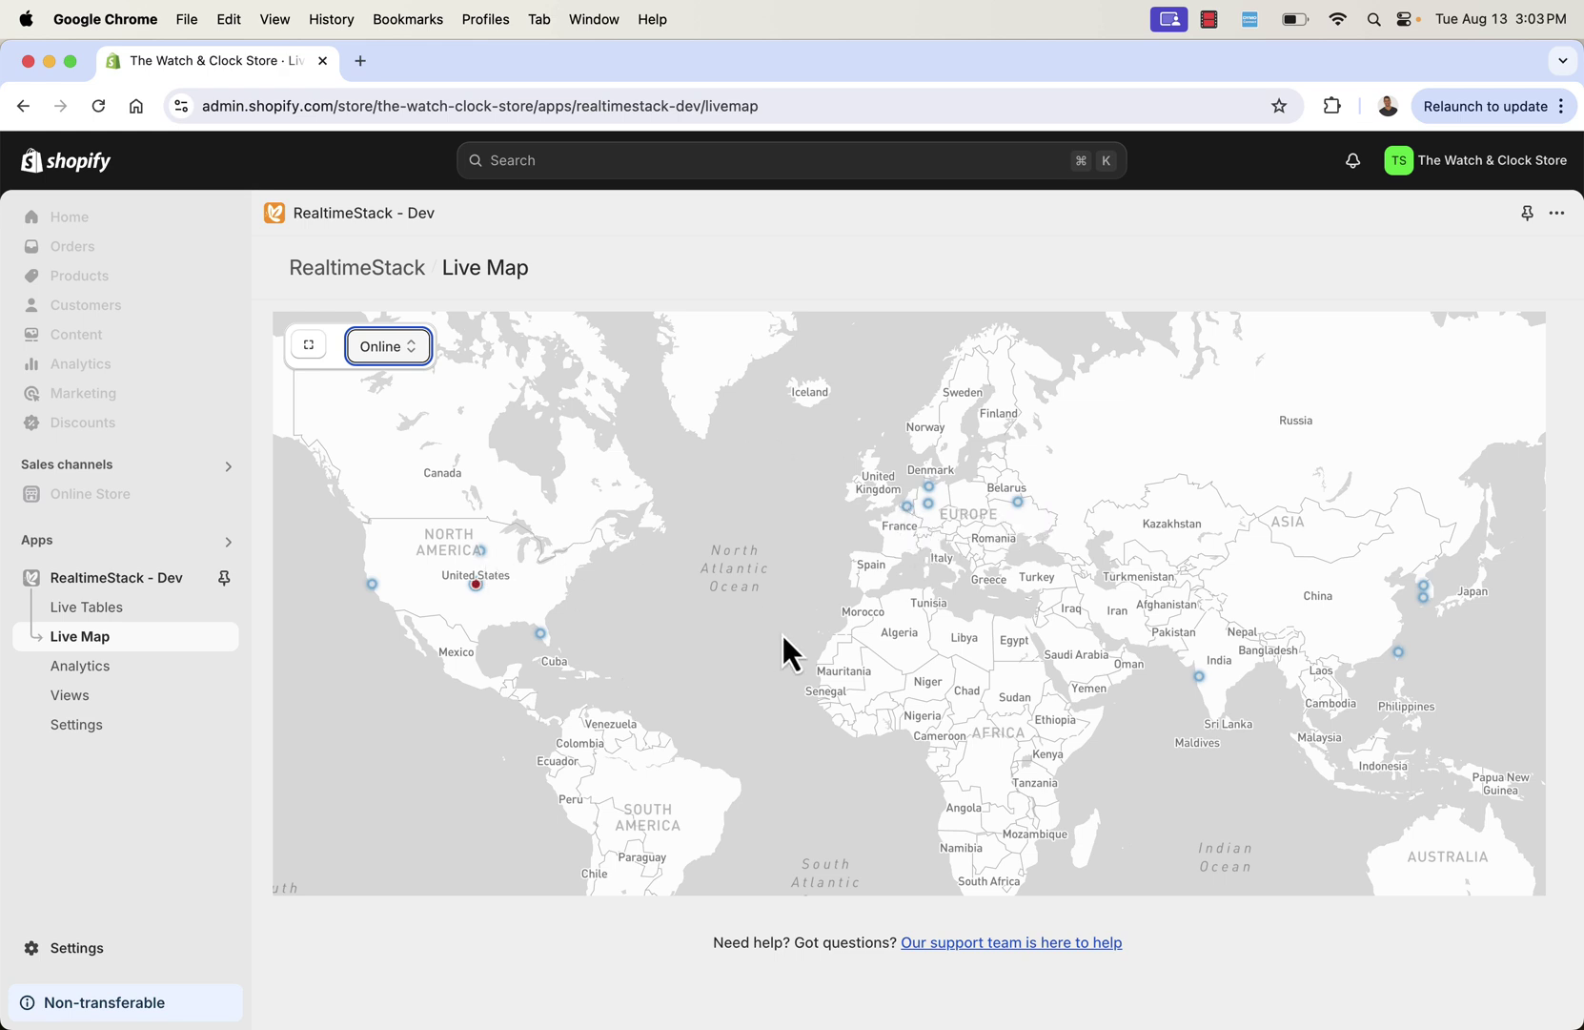
Step: Set the map to Last 3 Hours, then Last 24 Hours, visit Live Tables, and return to Live Map
left_click(375, 349)
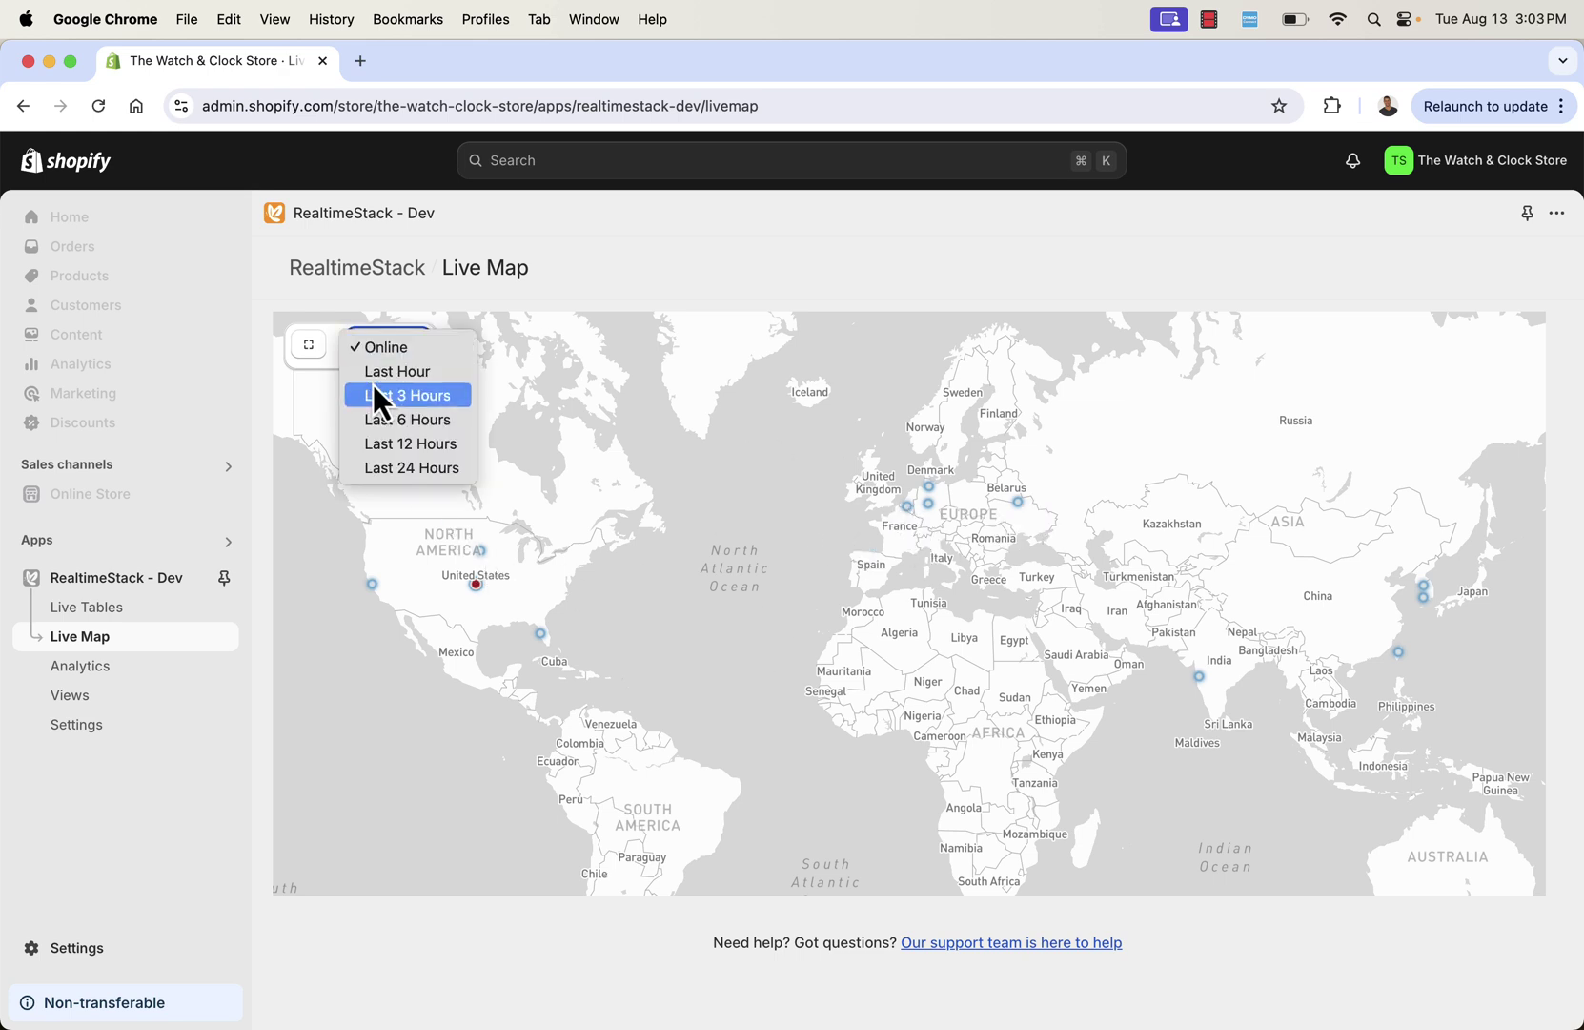
left_click(374, 394)
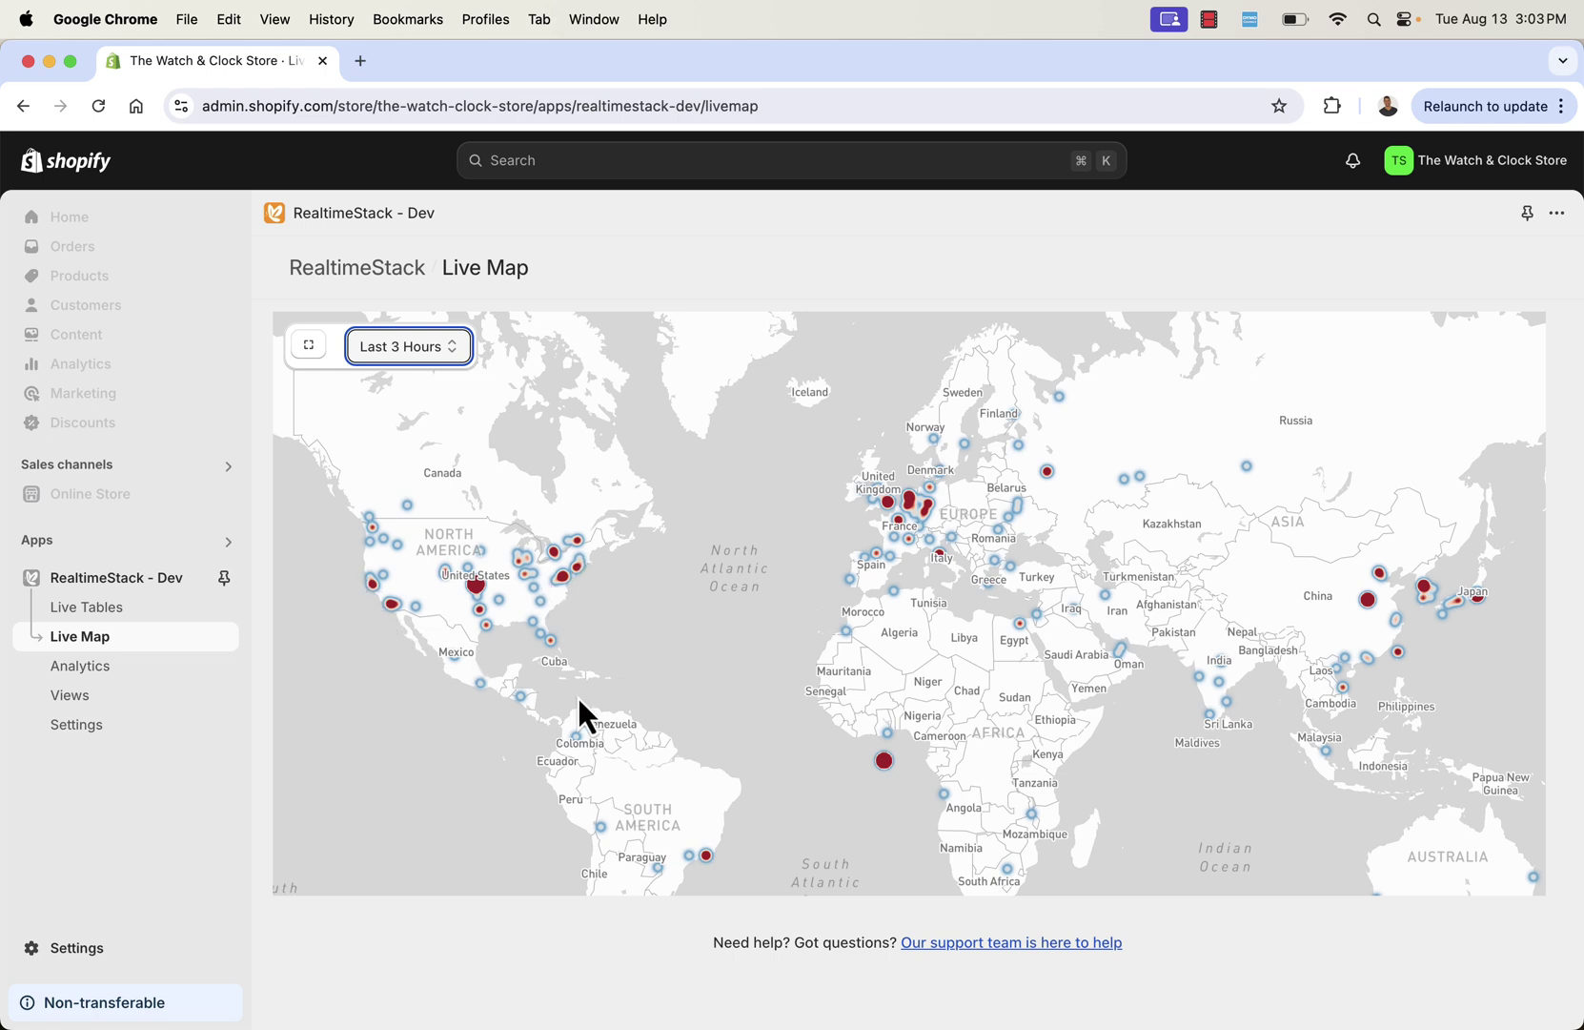
left_click(367, 351)
left_click(385, 421)
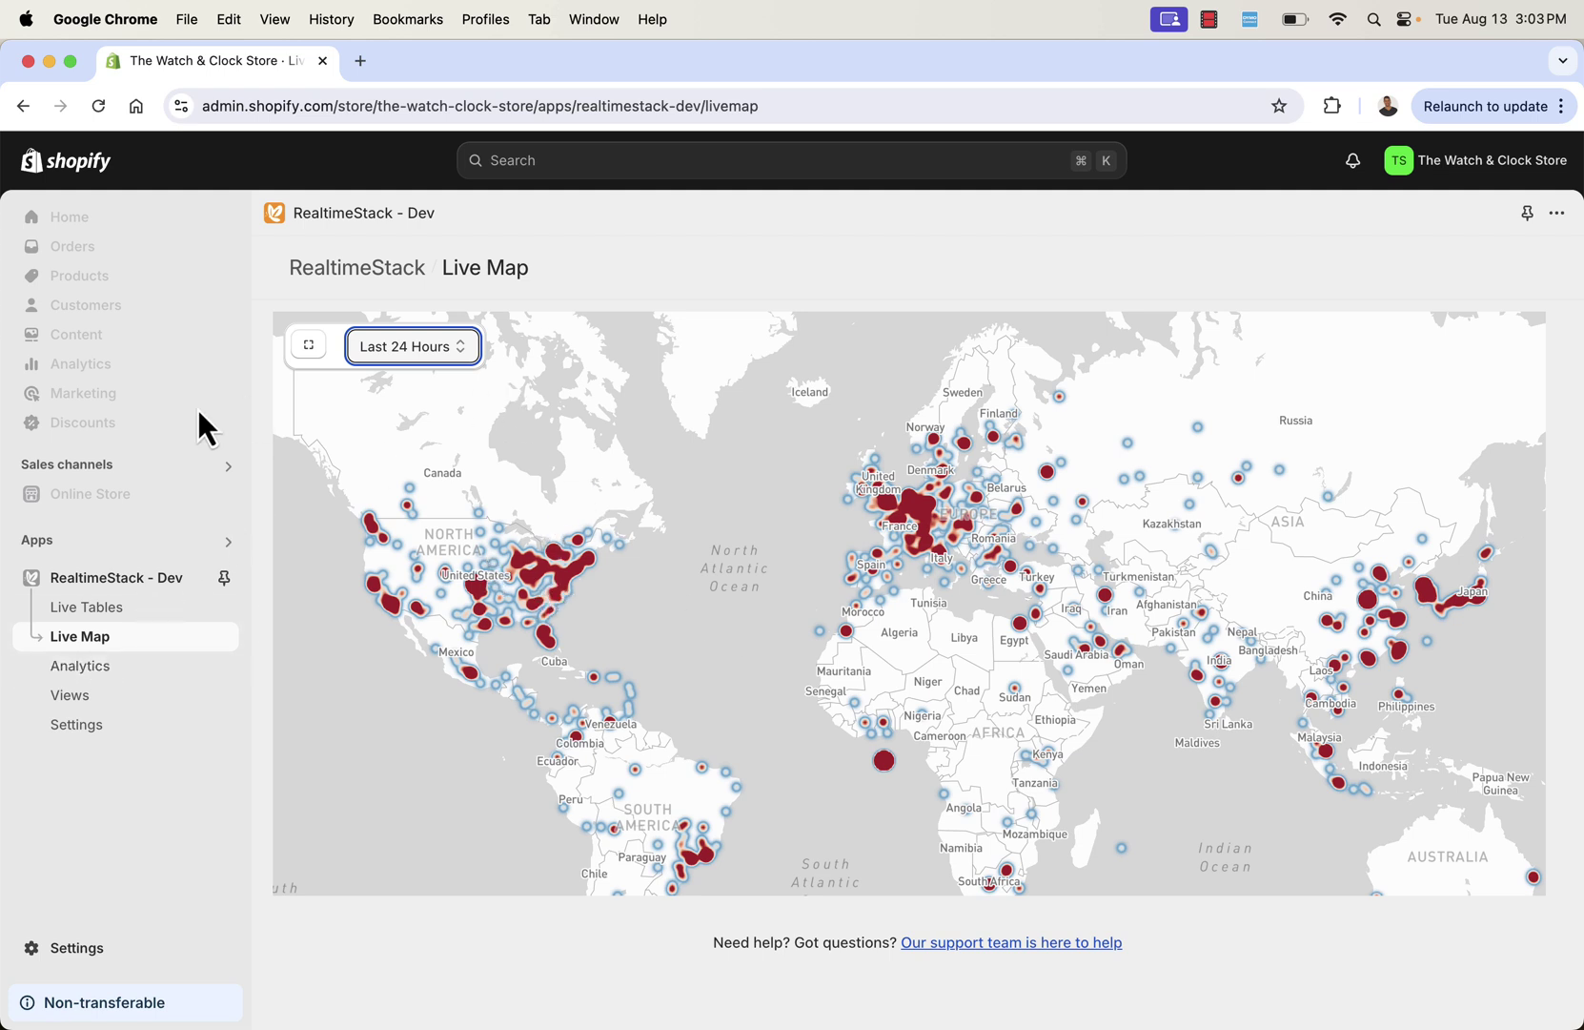
left_click(115, 613)
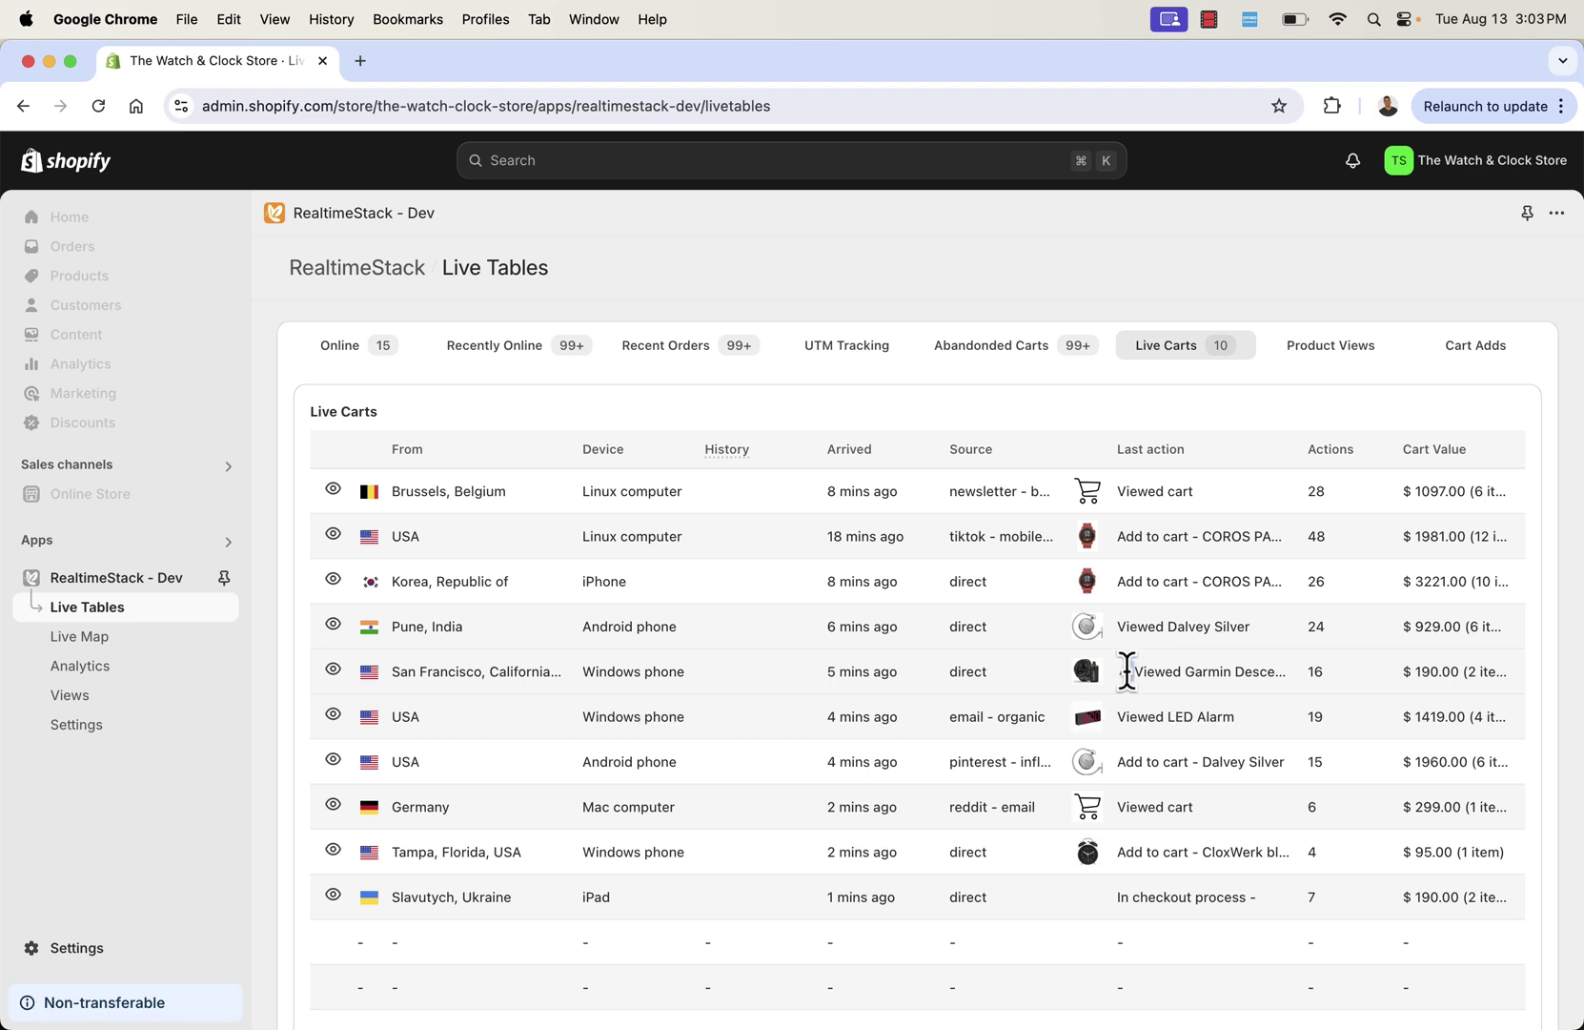
left_click(145, 645)
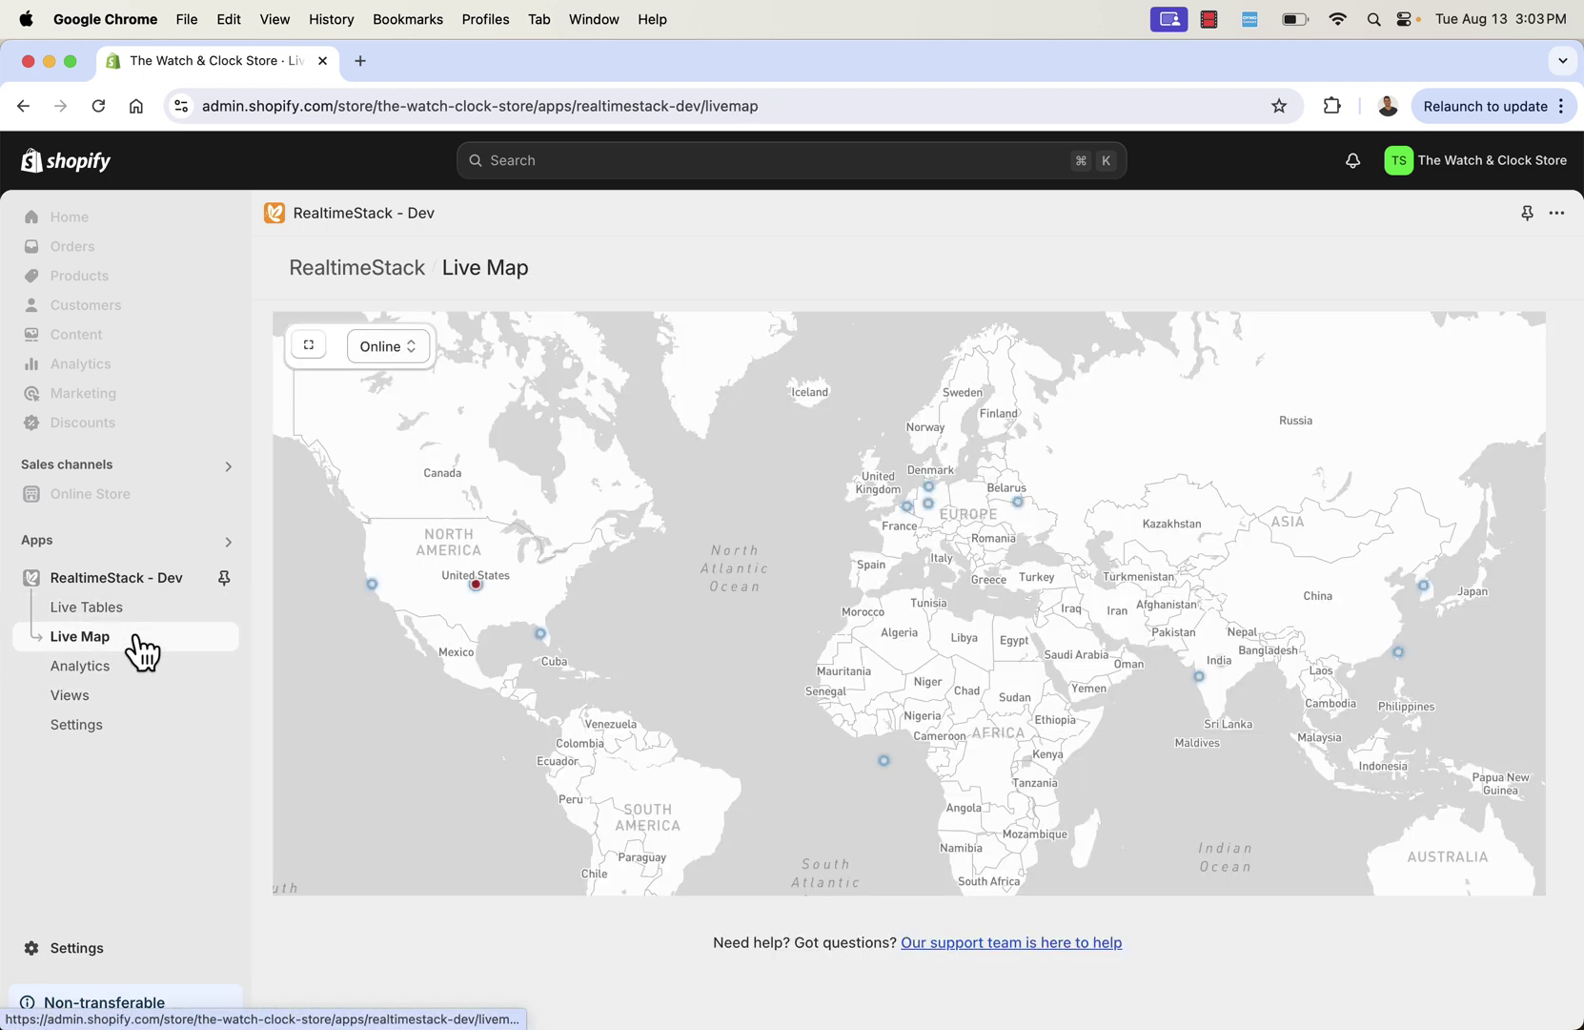
Step: Open Analytics and scroll through the Broken Links report of page paths
left_click(143, 681)
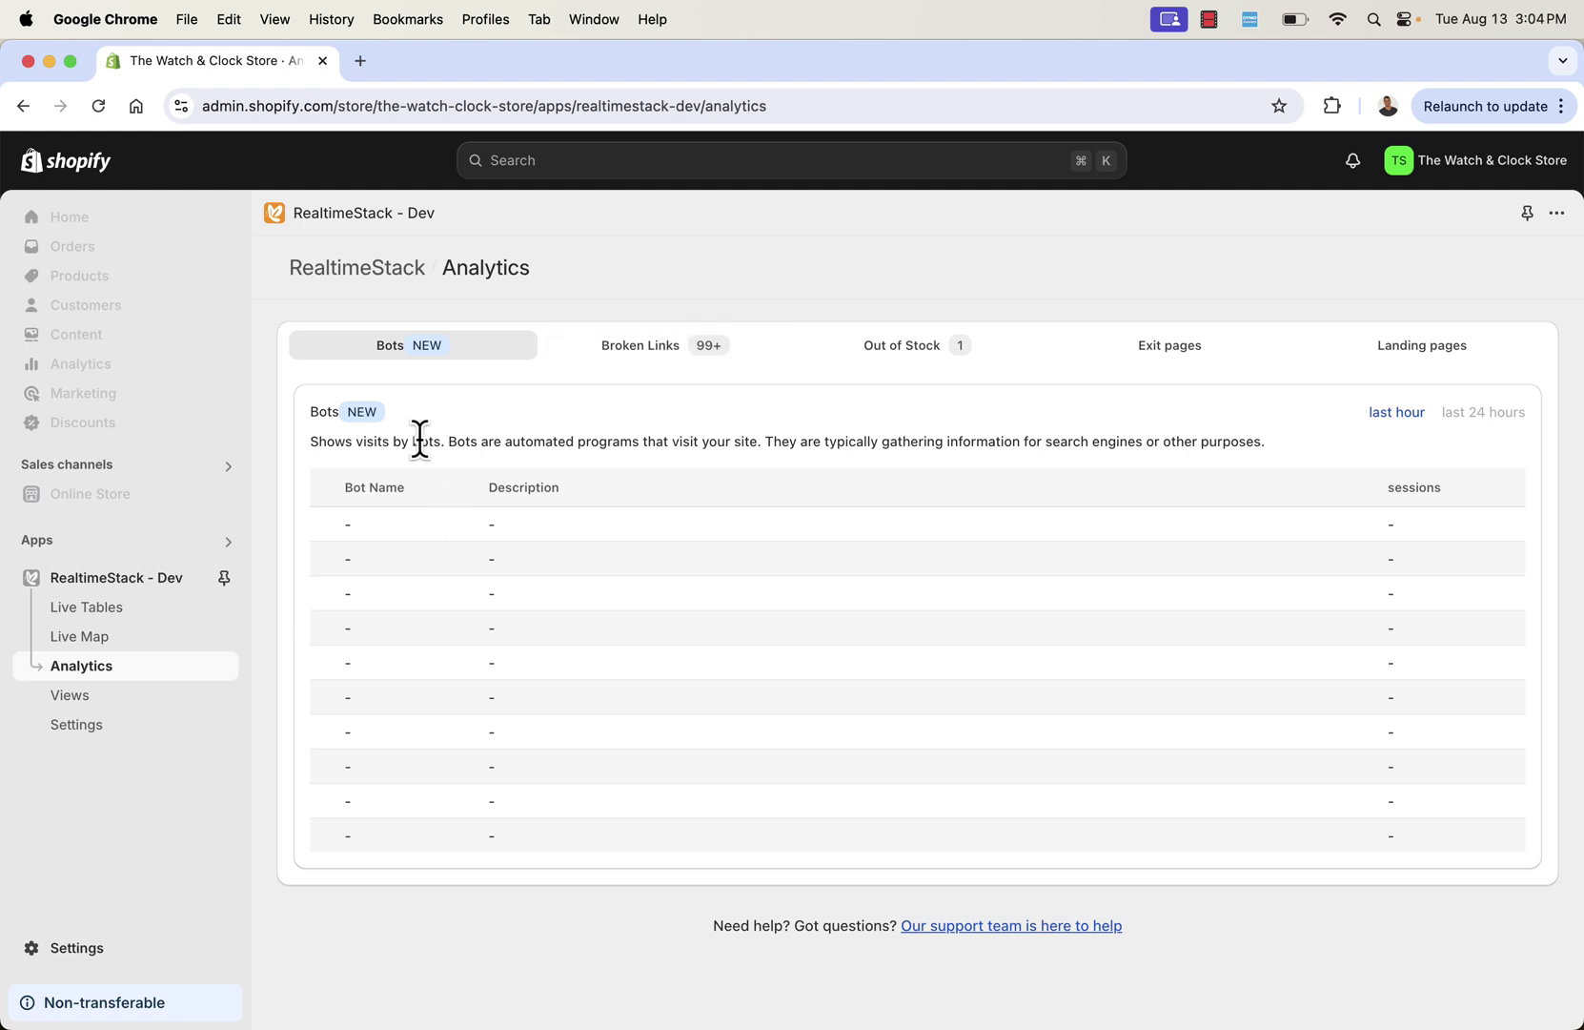
left_click(681, 351)
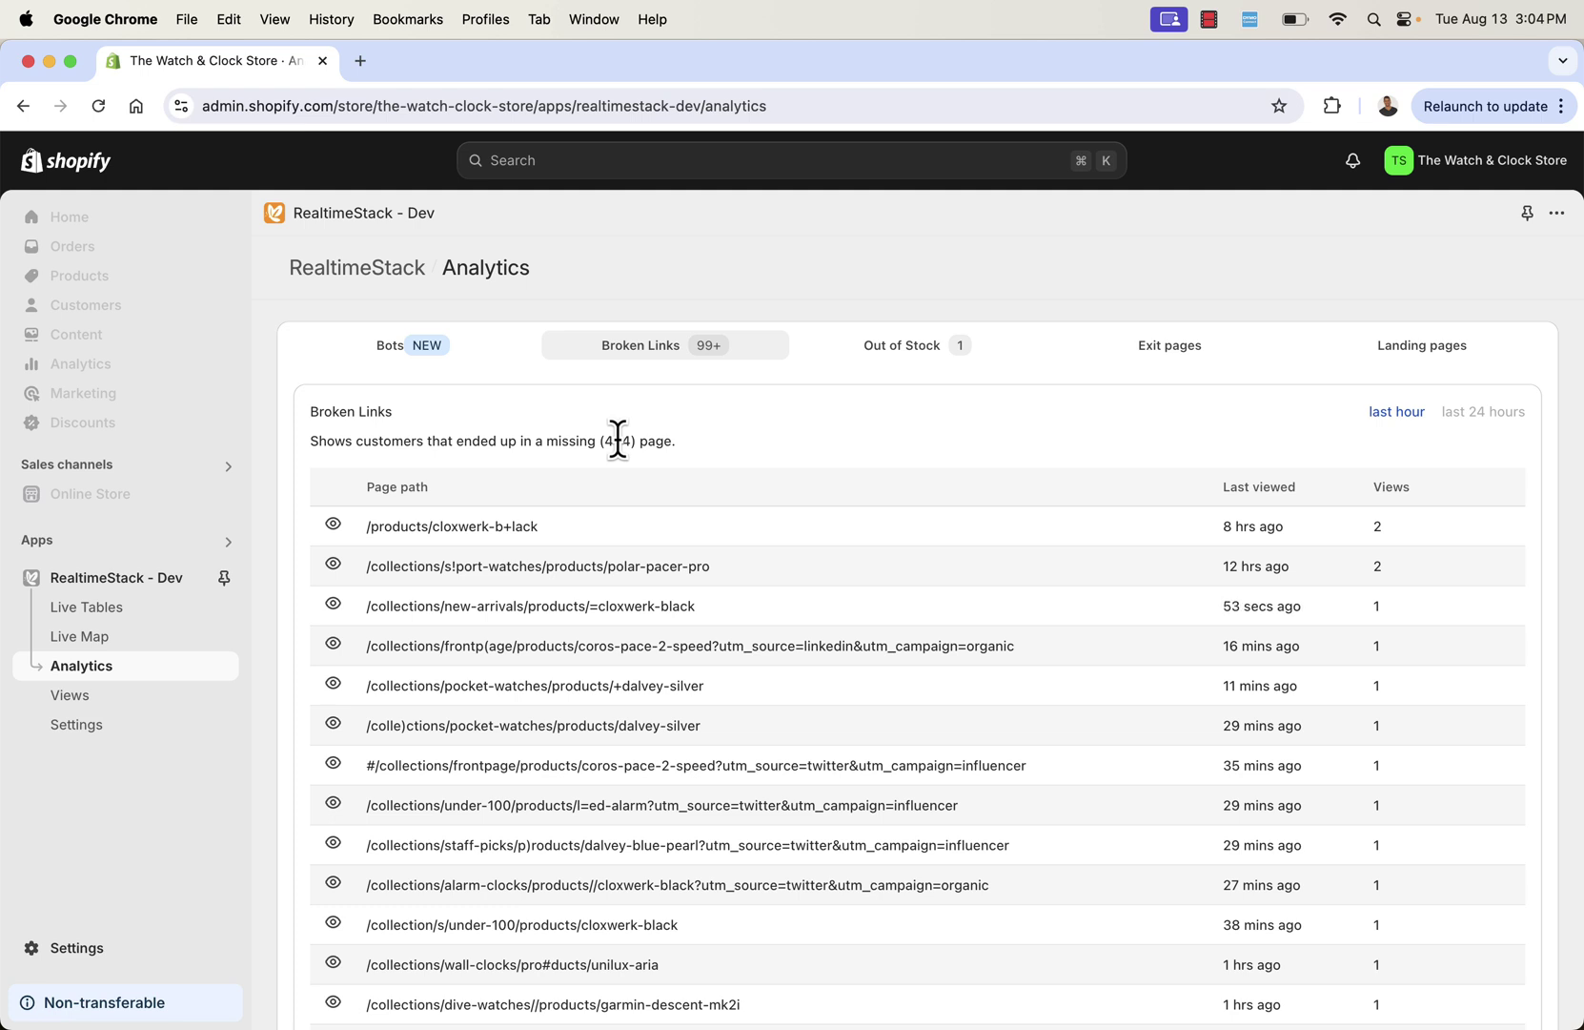
scroll(1345, 820, "down", 2)
scroll(1344, 821, "down", 20)
scroll(1346, 826, "down", 20)
scroll(1345, 826, "up", 10)
scroll(1344, 821, "up", 20)
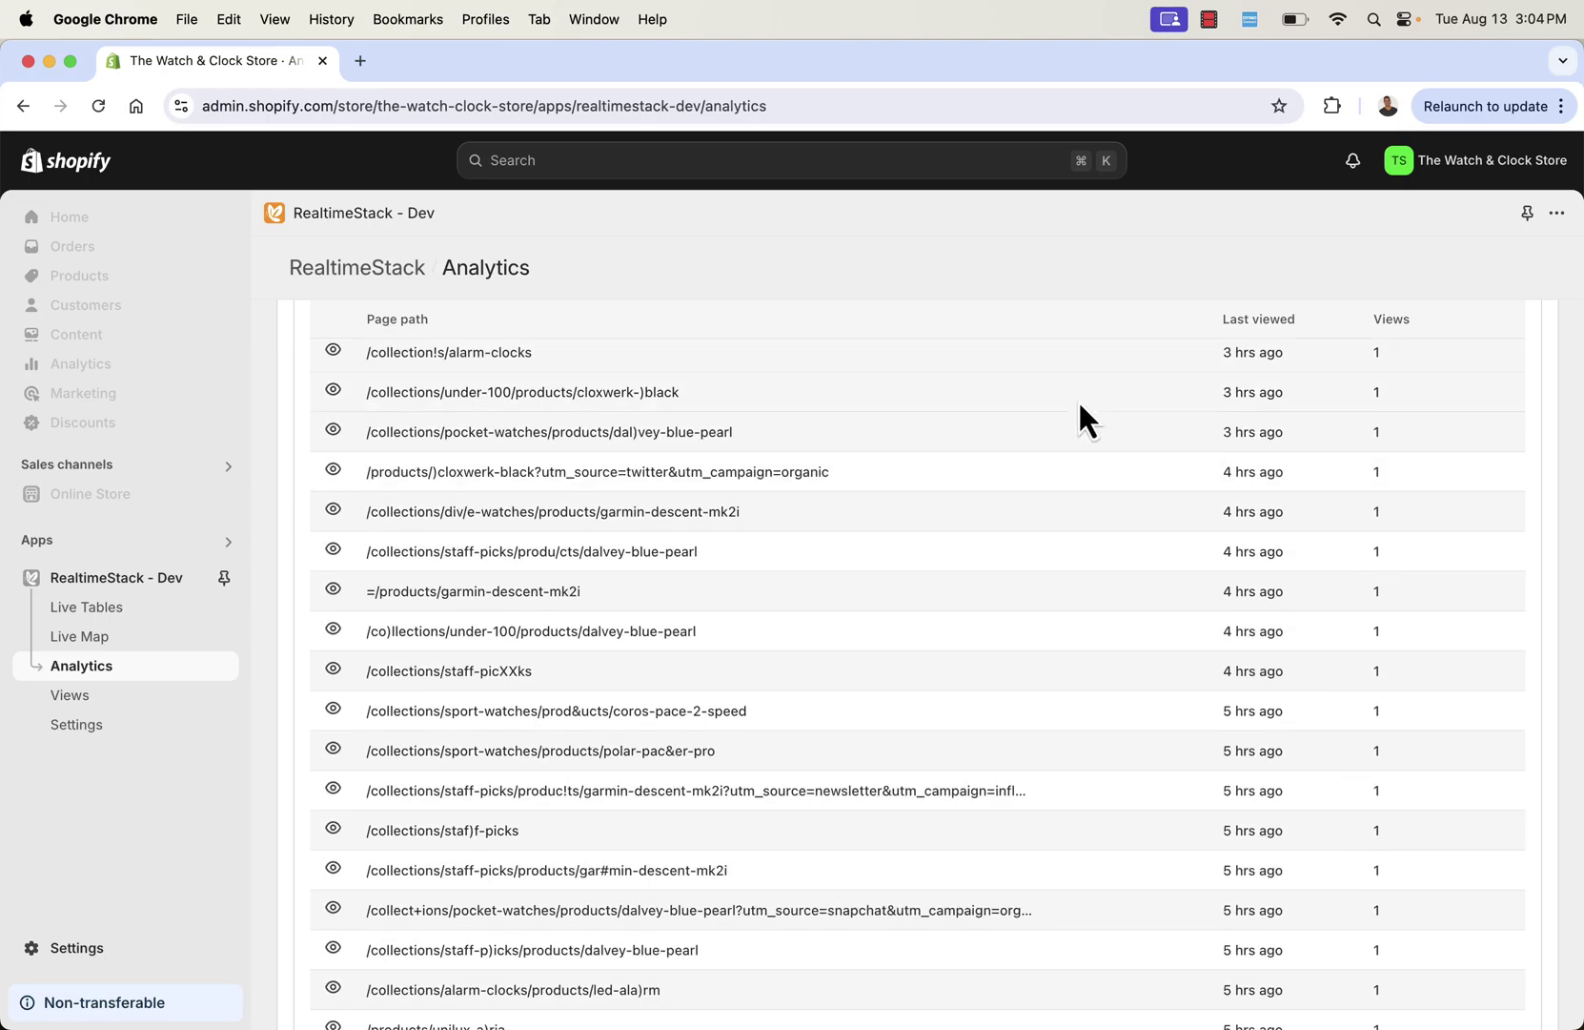
scroll(612, 459, "up", 10)
scroll(604, 787, "up", 2)
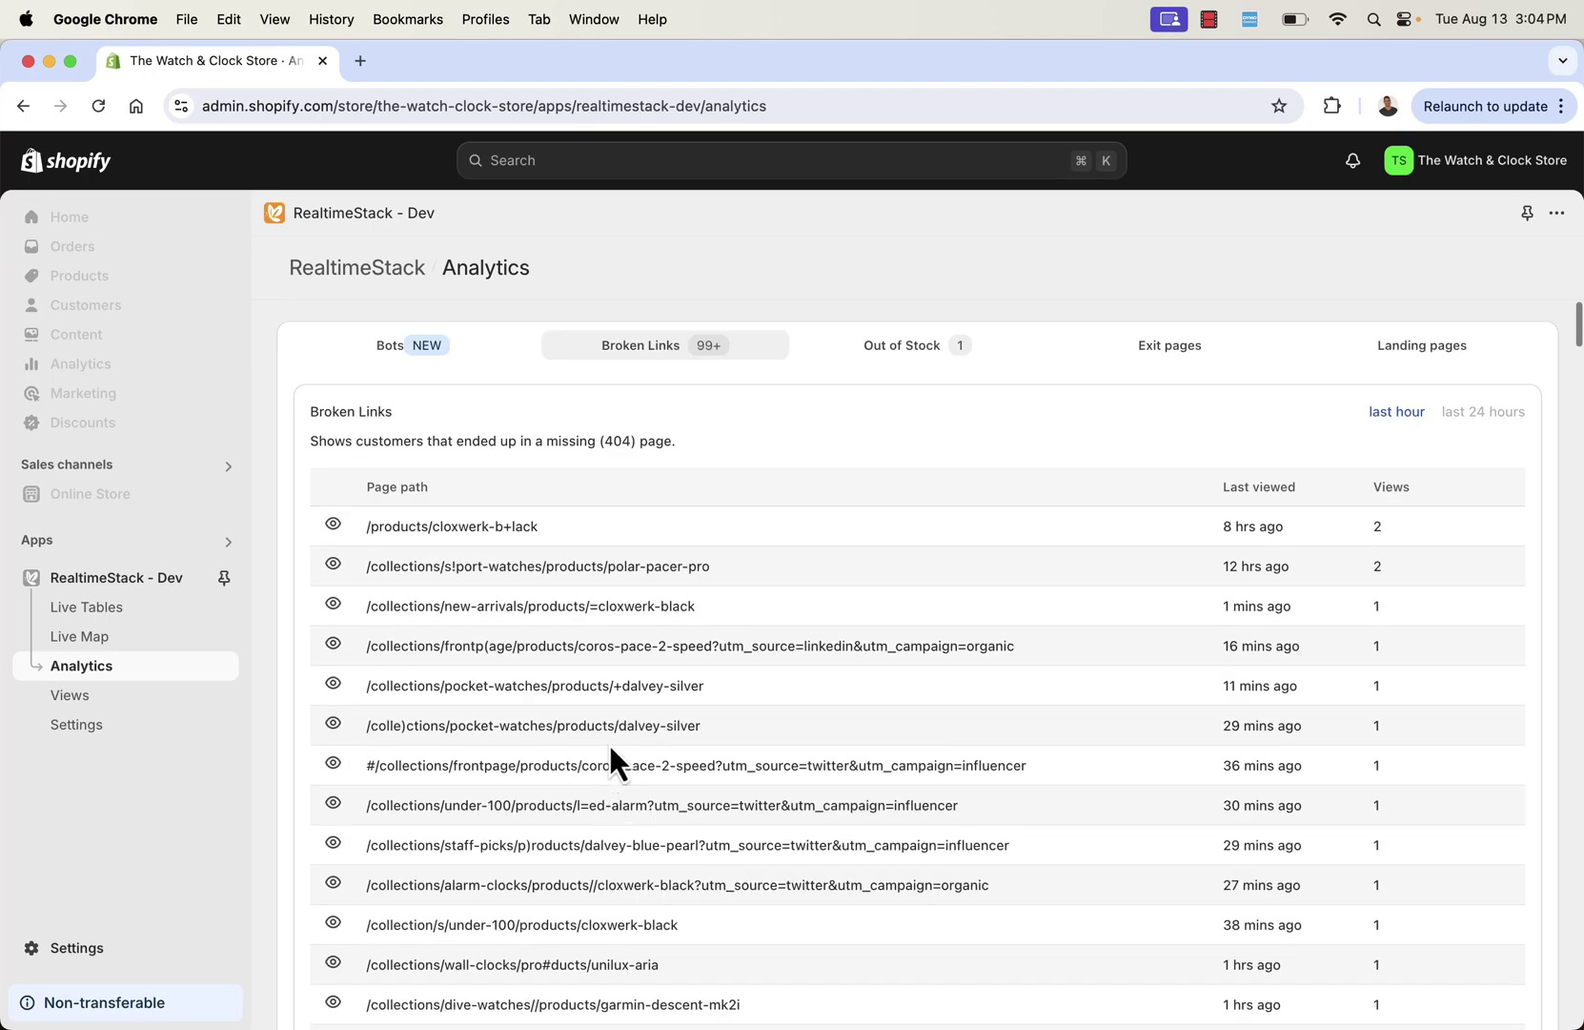
Step: Show the out-of-stock report, switching its views between the last 24 hours and the last hour
left_click(882, 353)
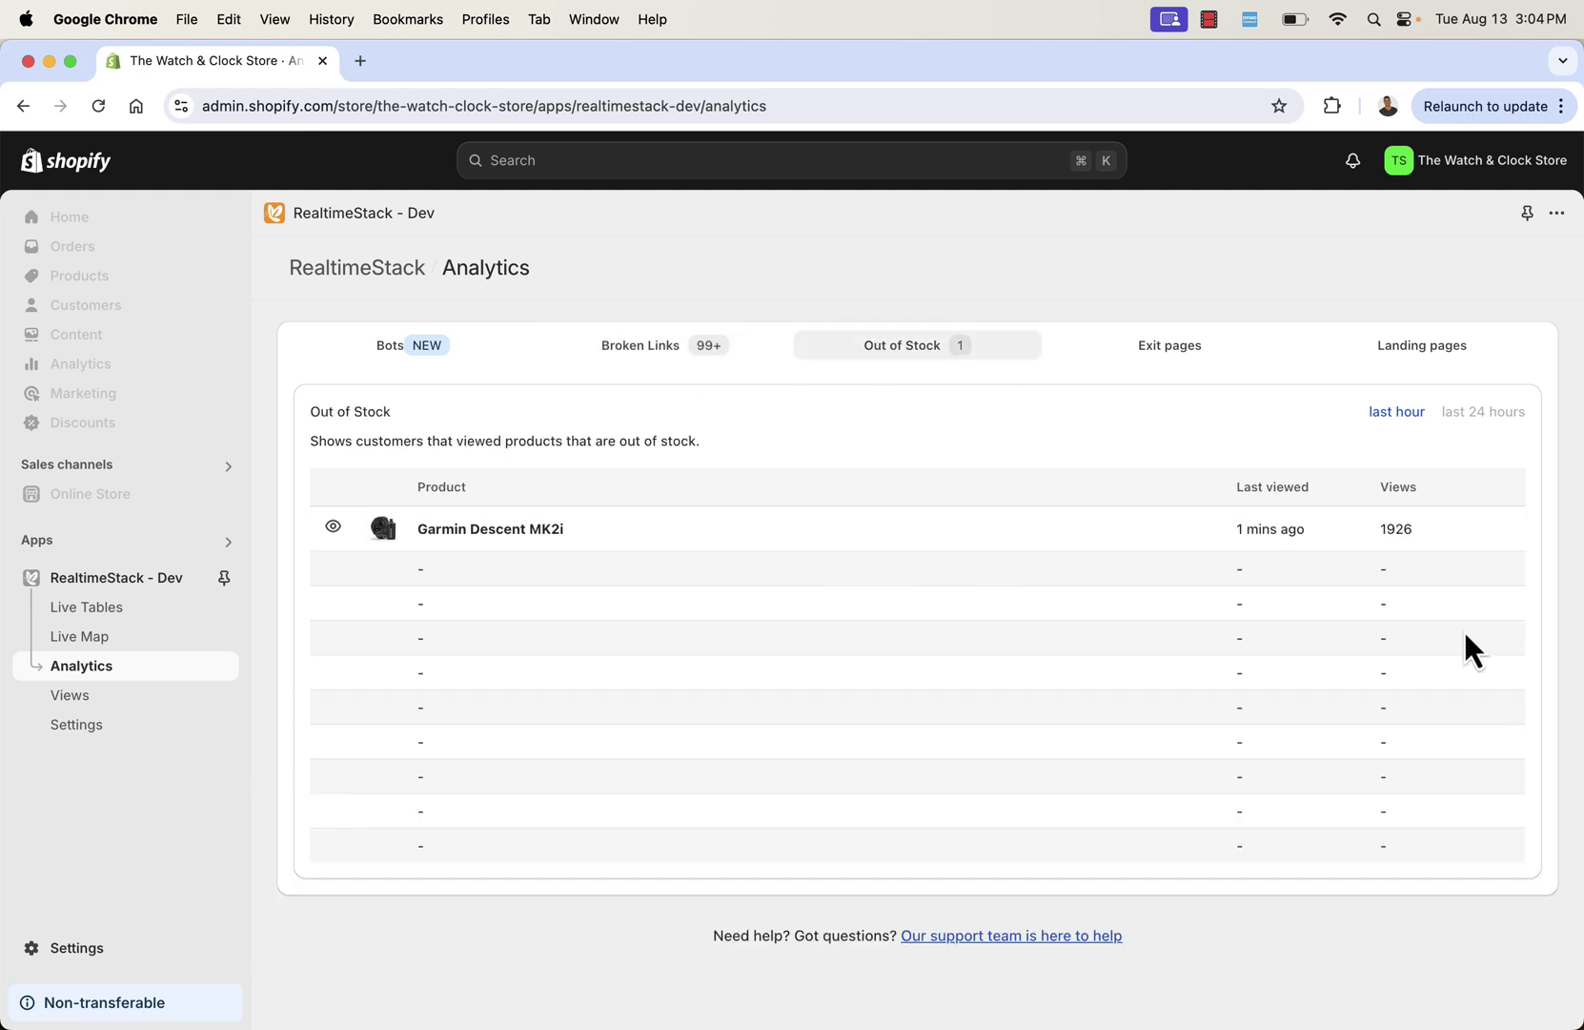
double_click(1388, 528)
left_click(1277, 410)
left_click(1390, 414)
left_click(1510, 411)
left_click(1390, 412)
left_click(1468, 411)
left_click(1384, 411)
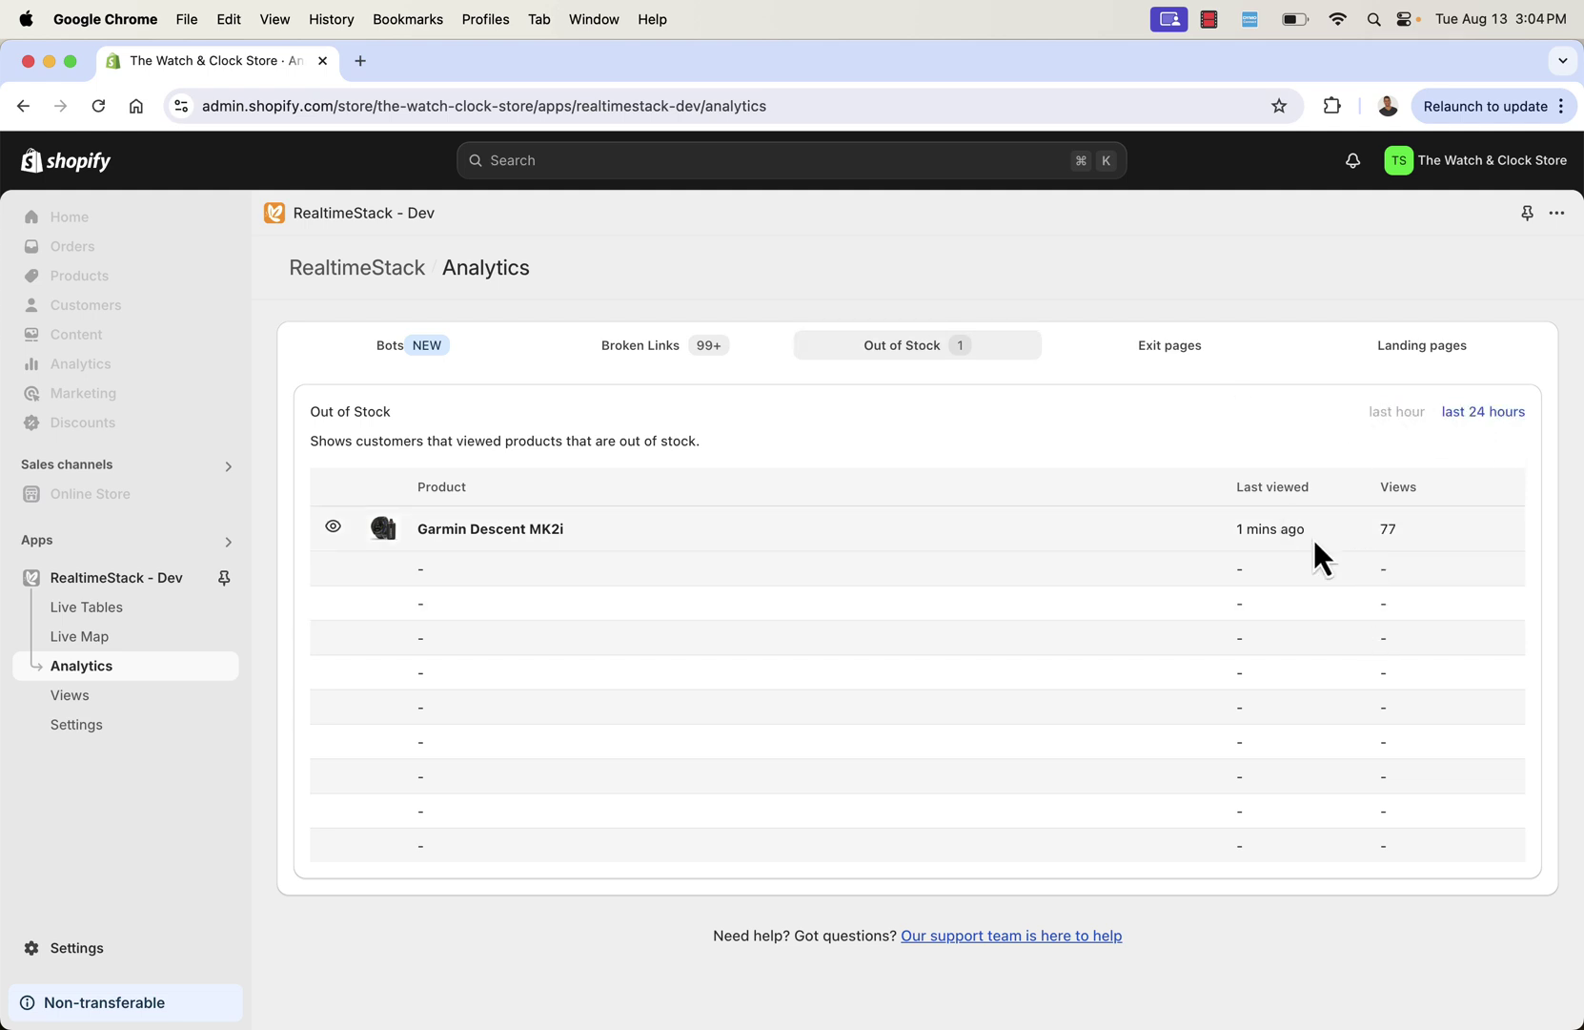
Step: Check who viewed the out-of-stock Garmin Descent MK2i, then go to the saved Views list
left_click(338, 522)
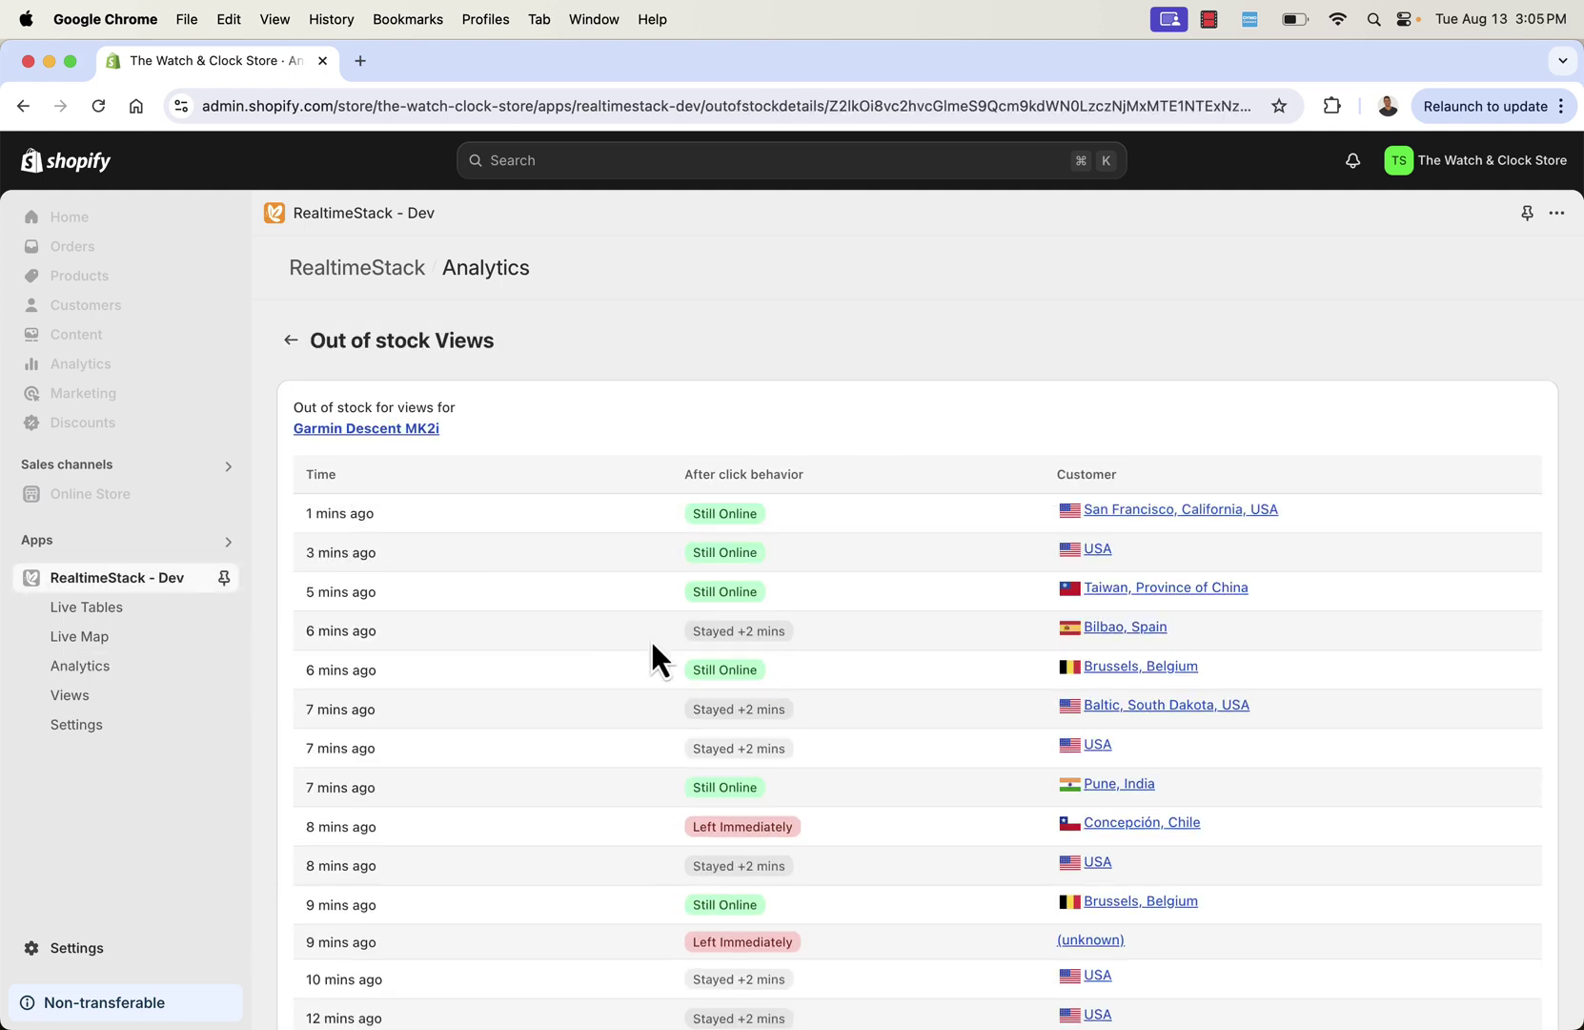
scroll(651, 654, "down", 5)
scroll(650, 638, "down", 6)
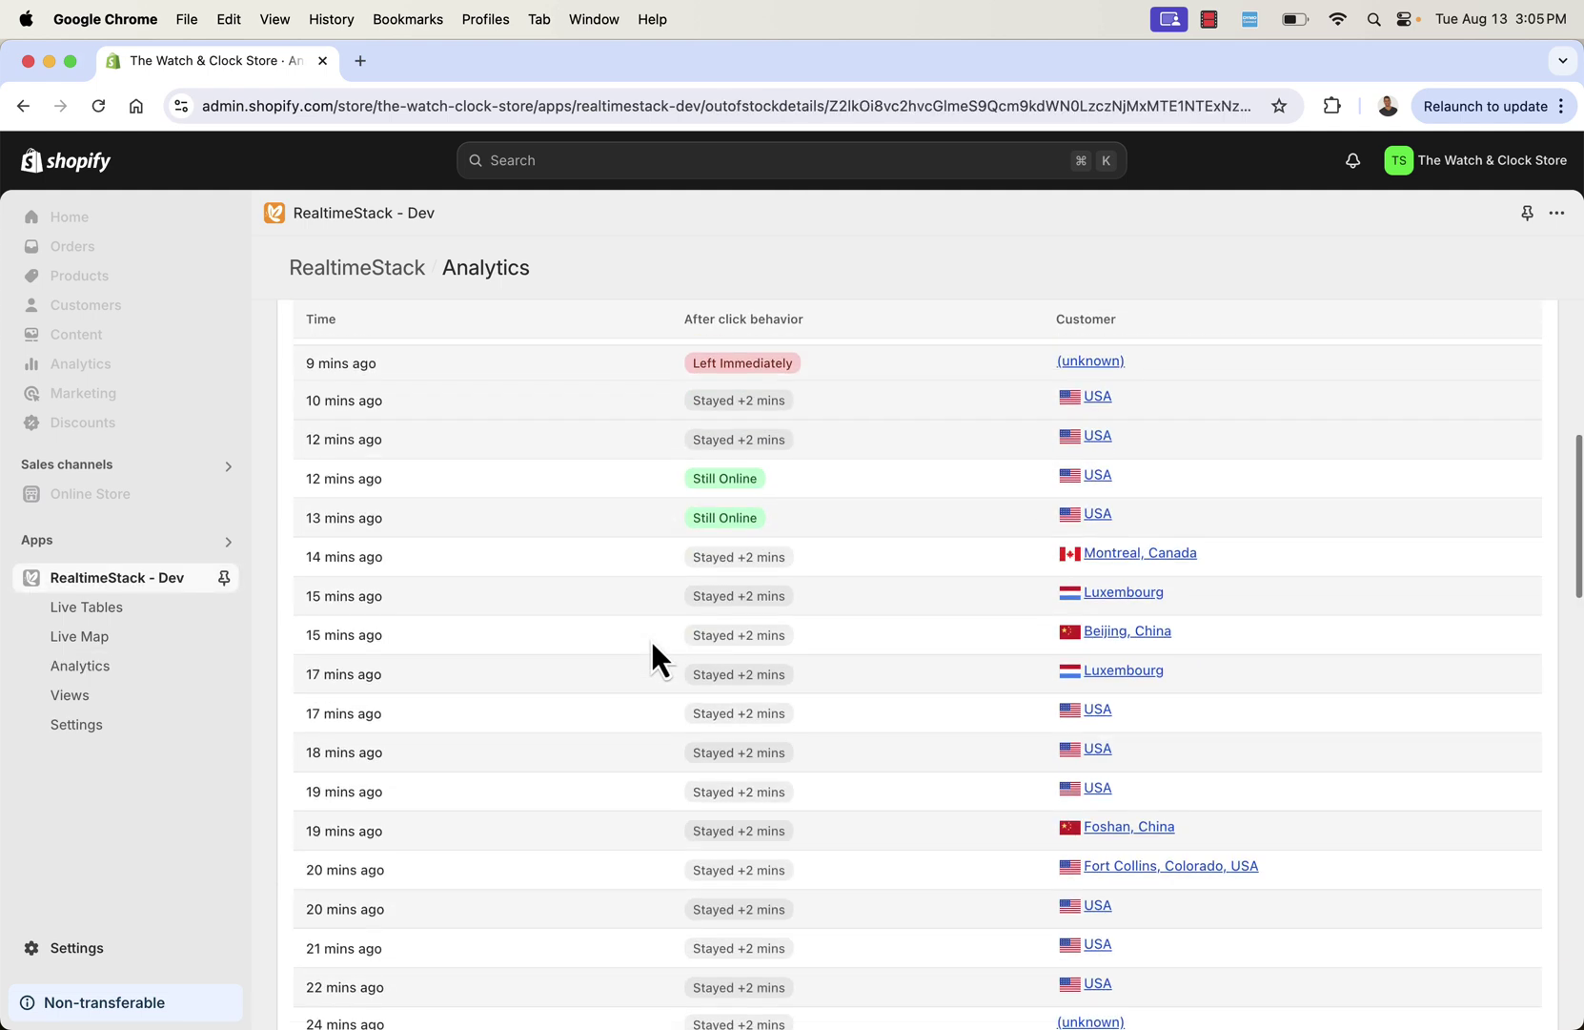
scroll(651, 637, "up", 10)
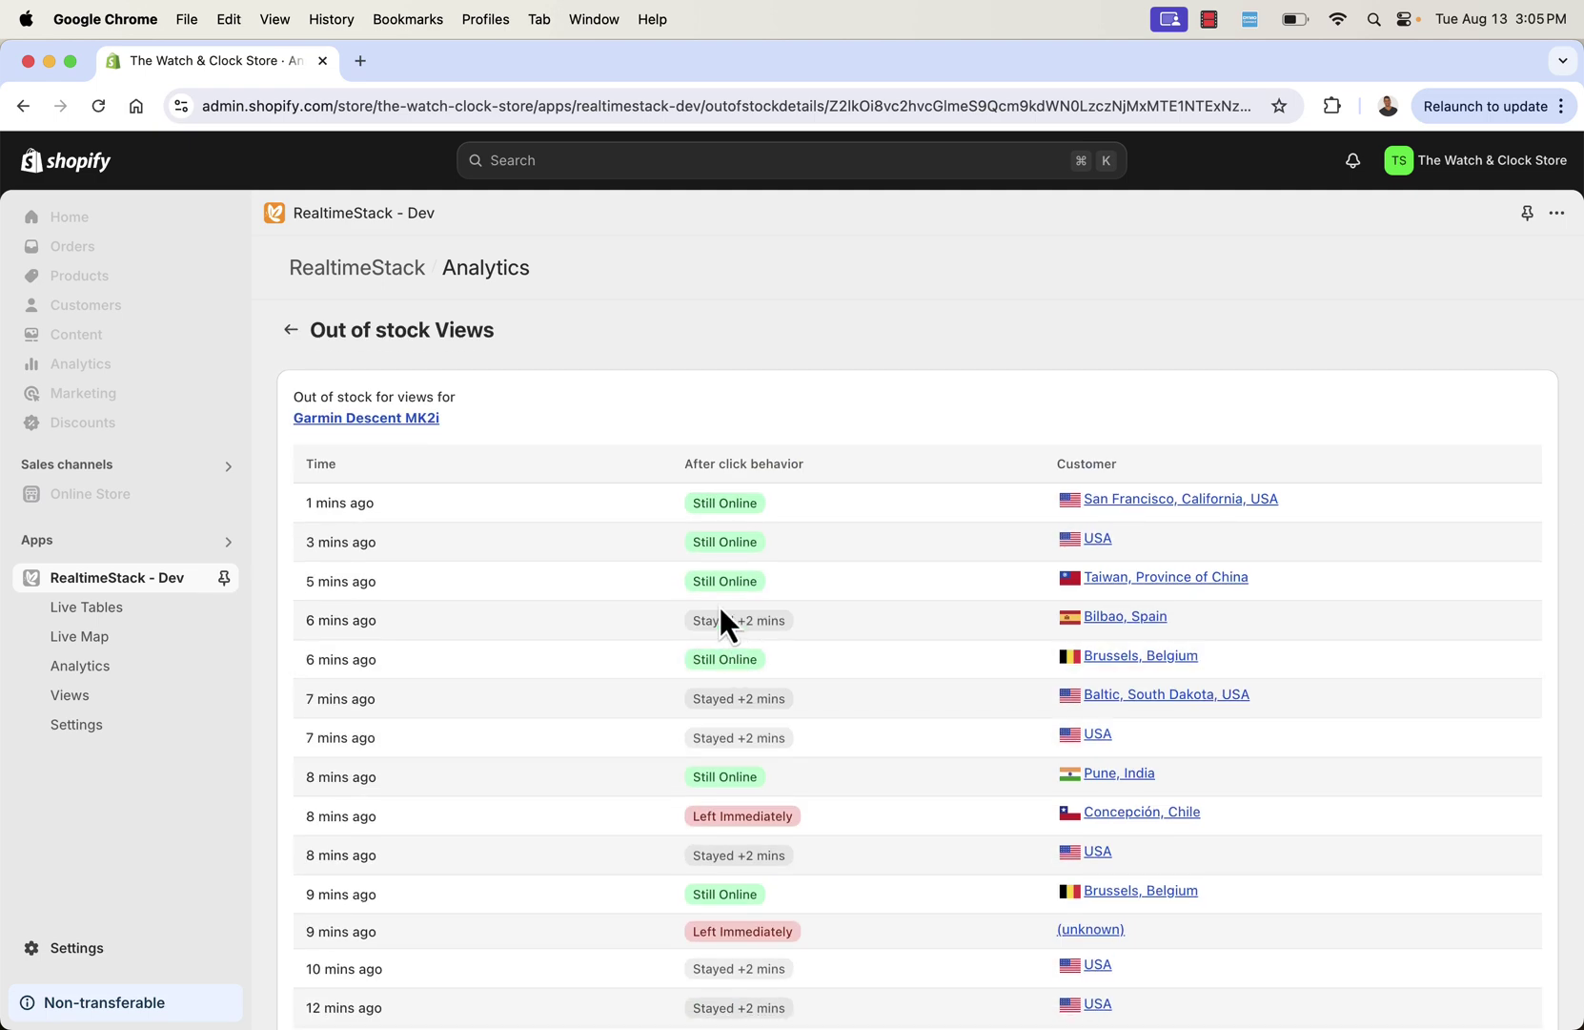
scroll(719, 606, "down", 10)
scroll(719, 606, "up", 5)
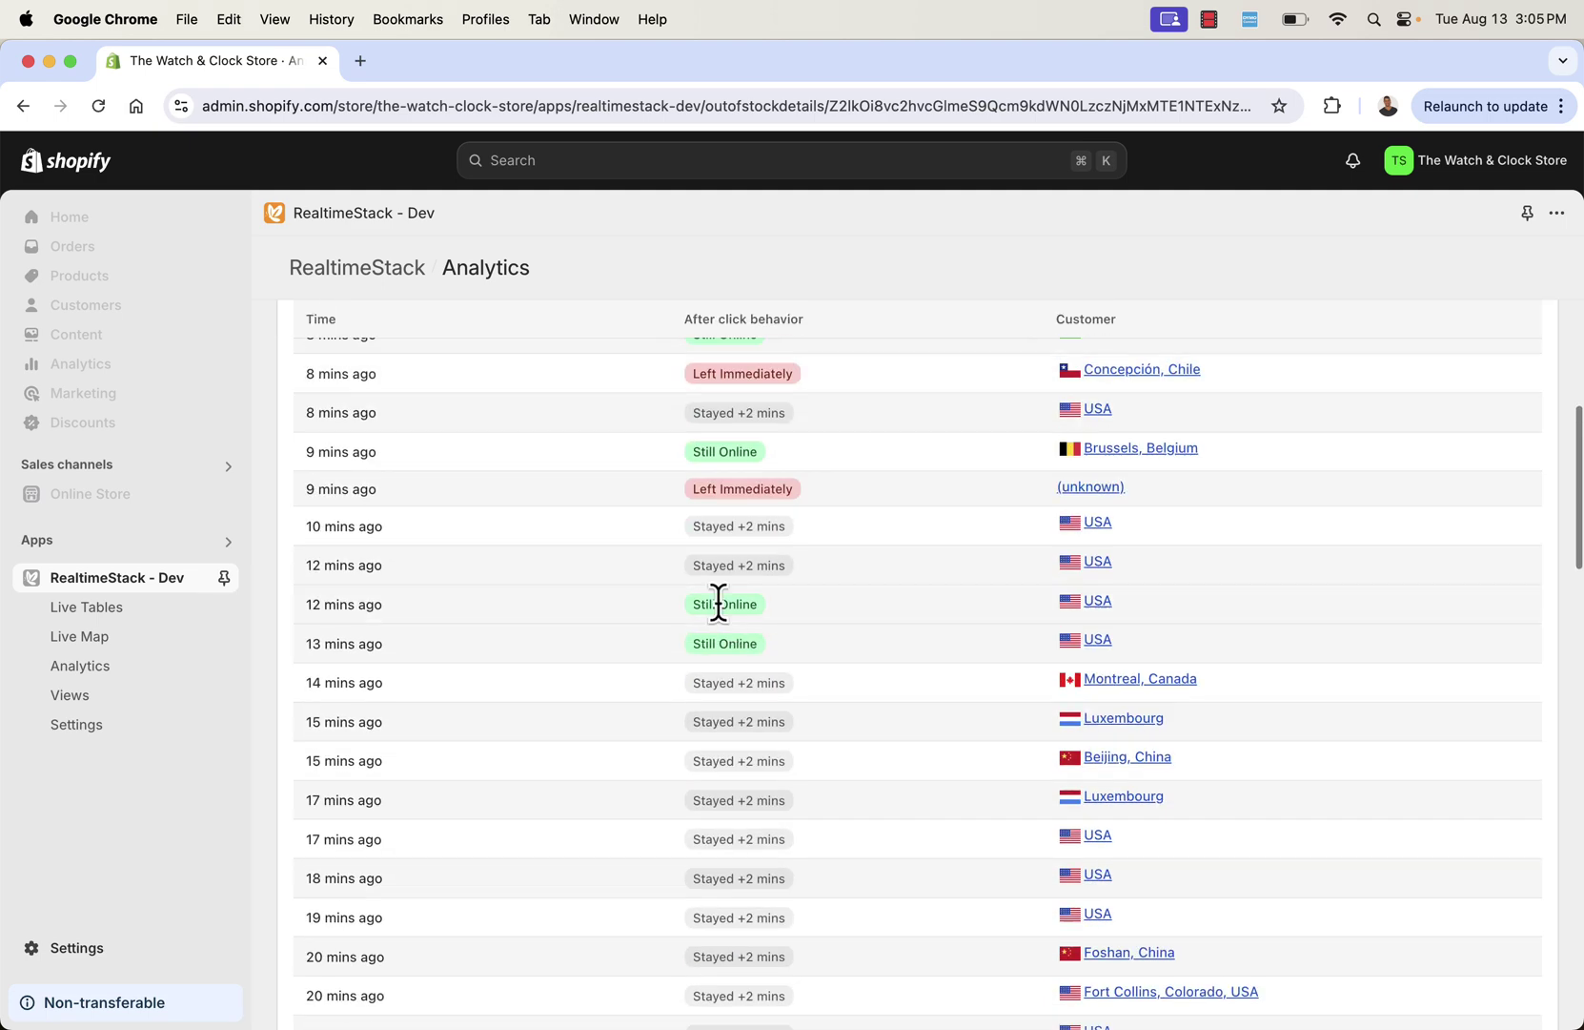
triple_click(736, 488)
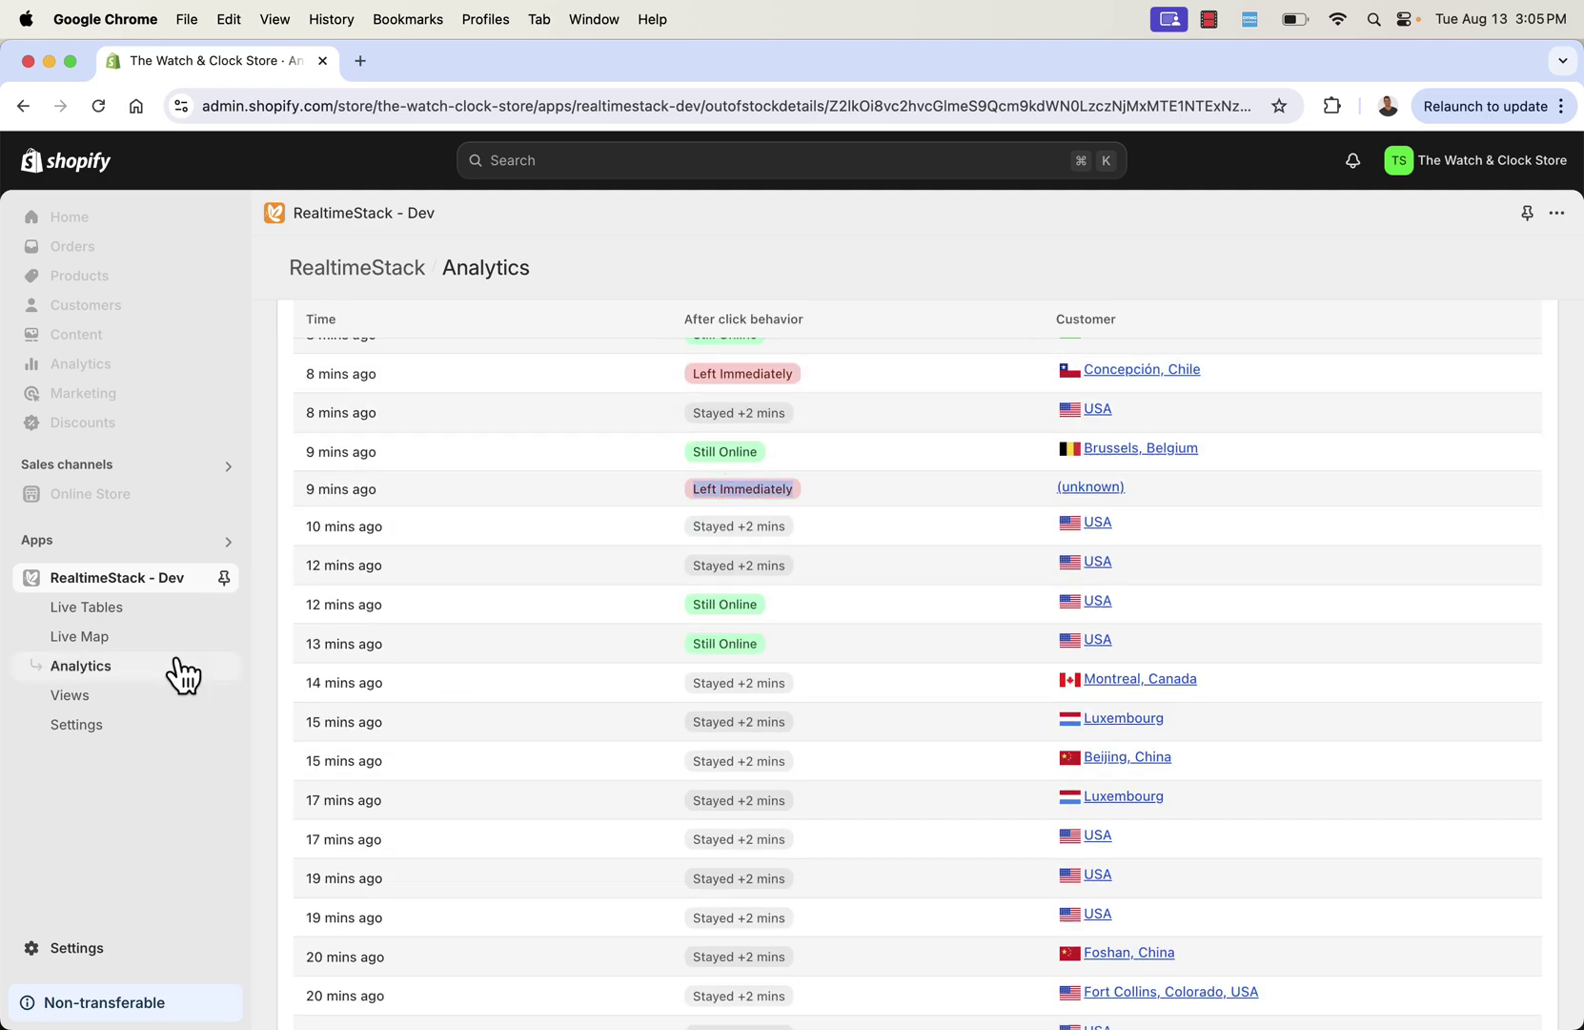
left_click(93, 704)
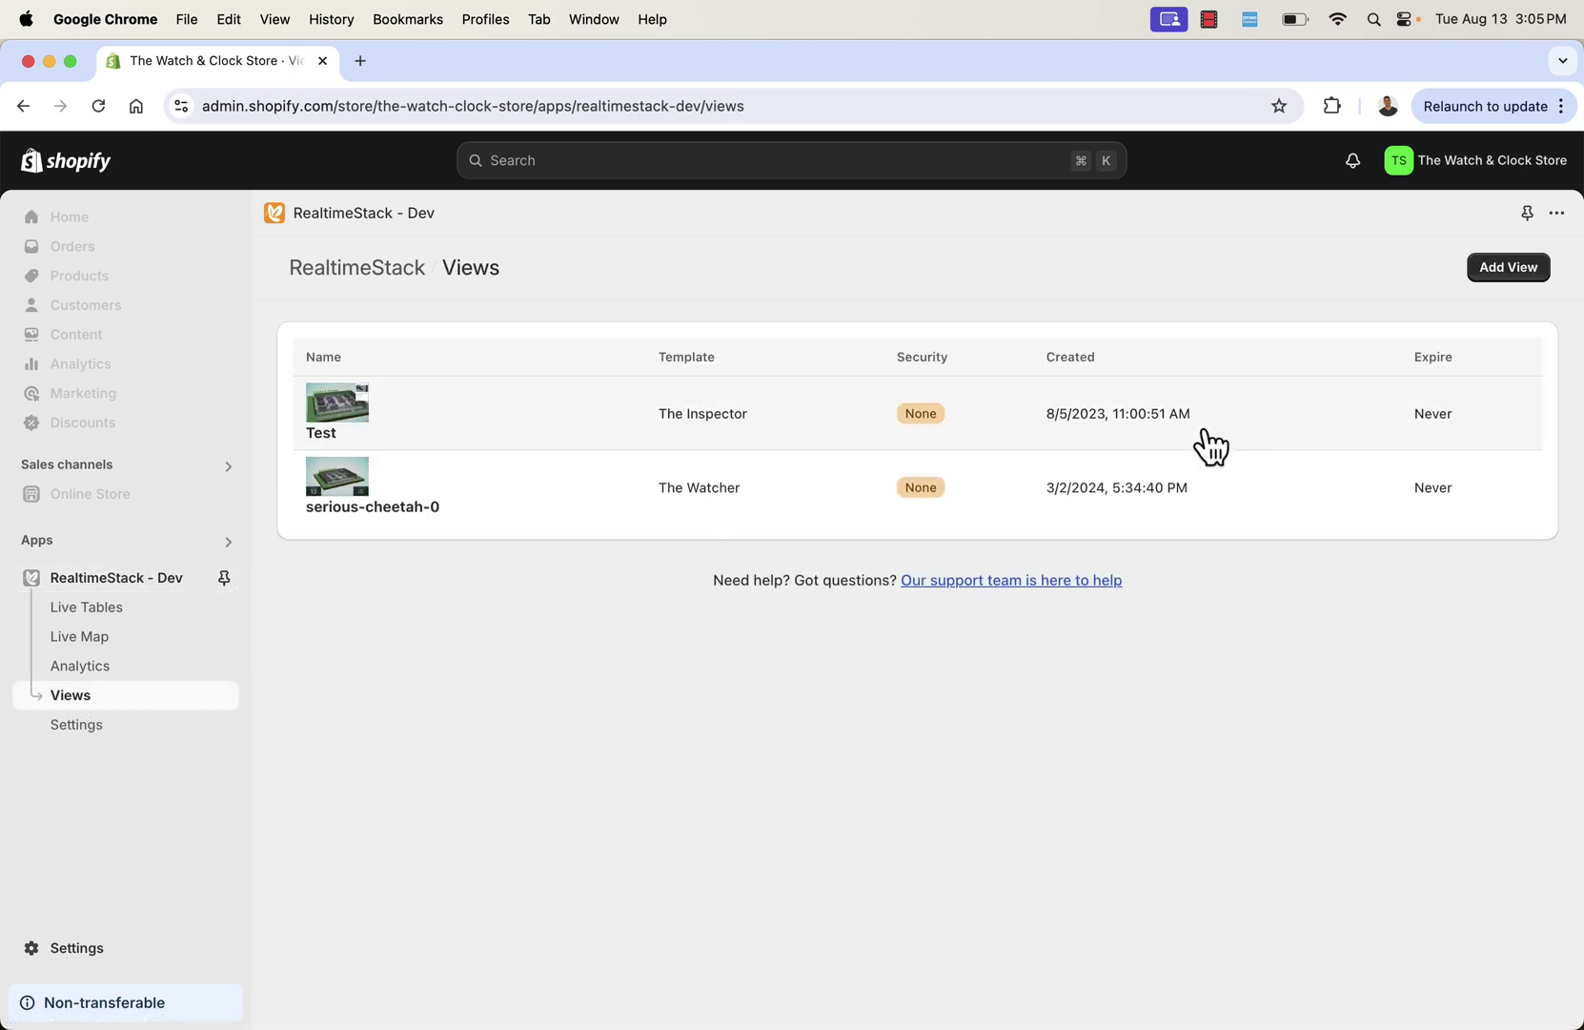
Step: Start a new view from the Numbers, Numbers template and review its name and passcode
left_click(1509, 270)
scroll(831, 439, "down", 3)
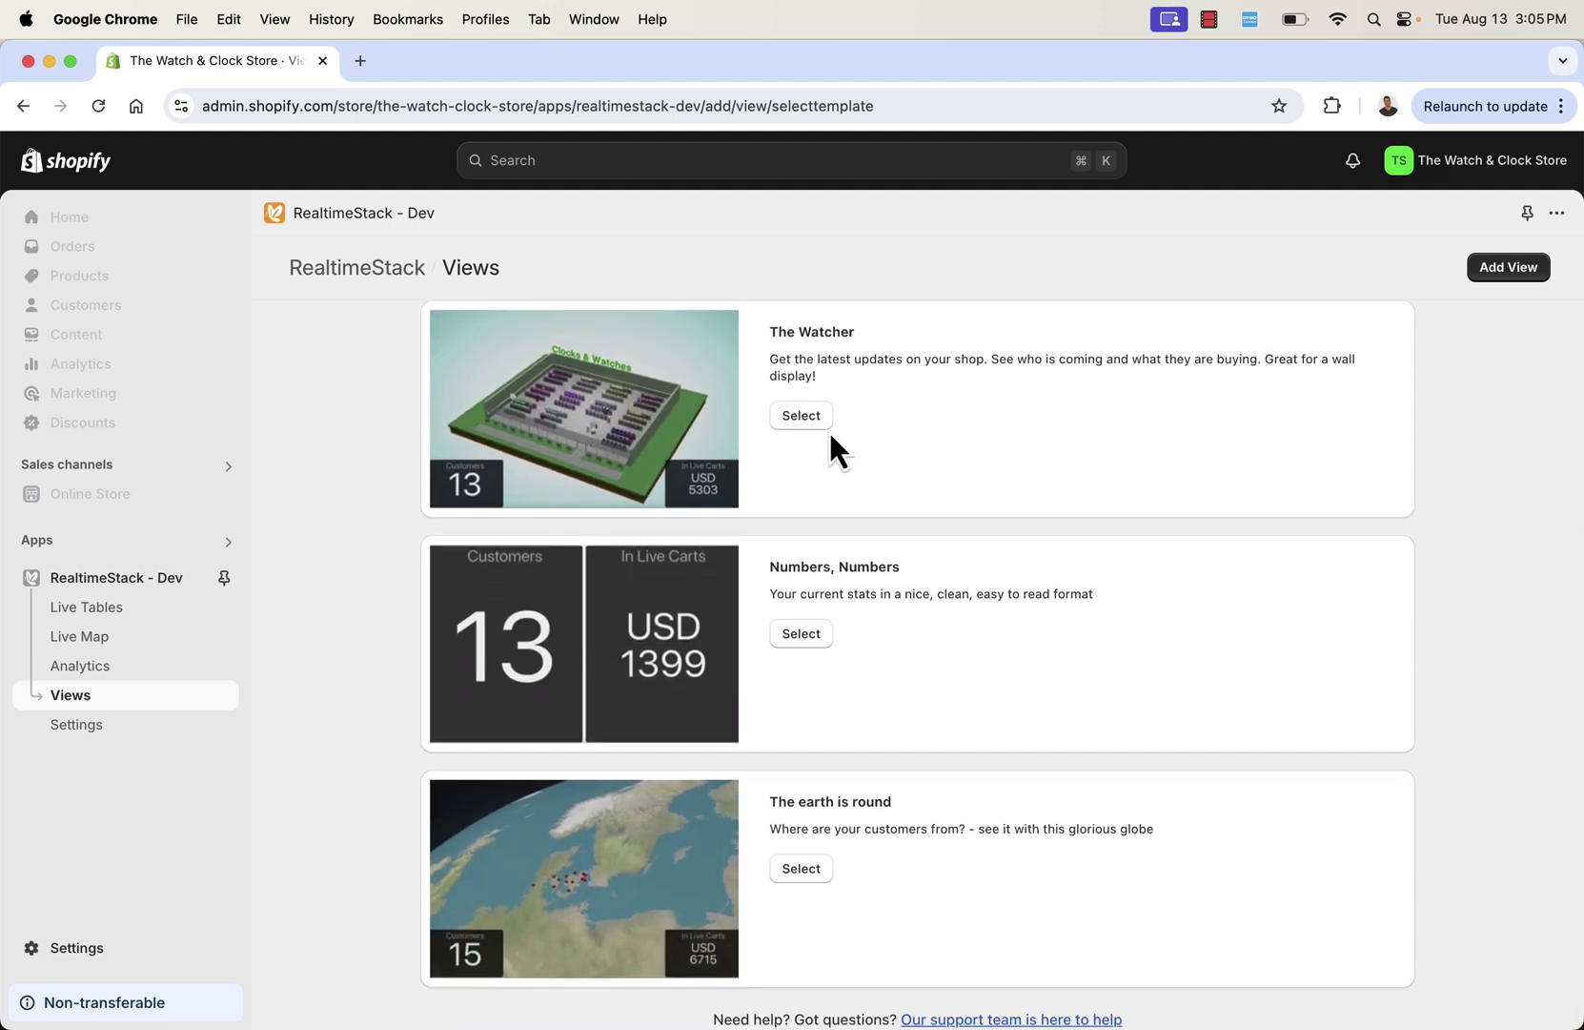
left_click(792, 639)
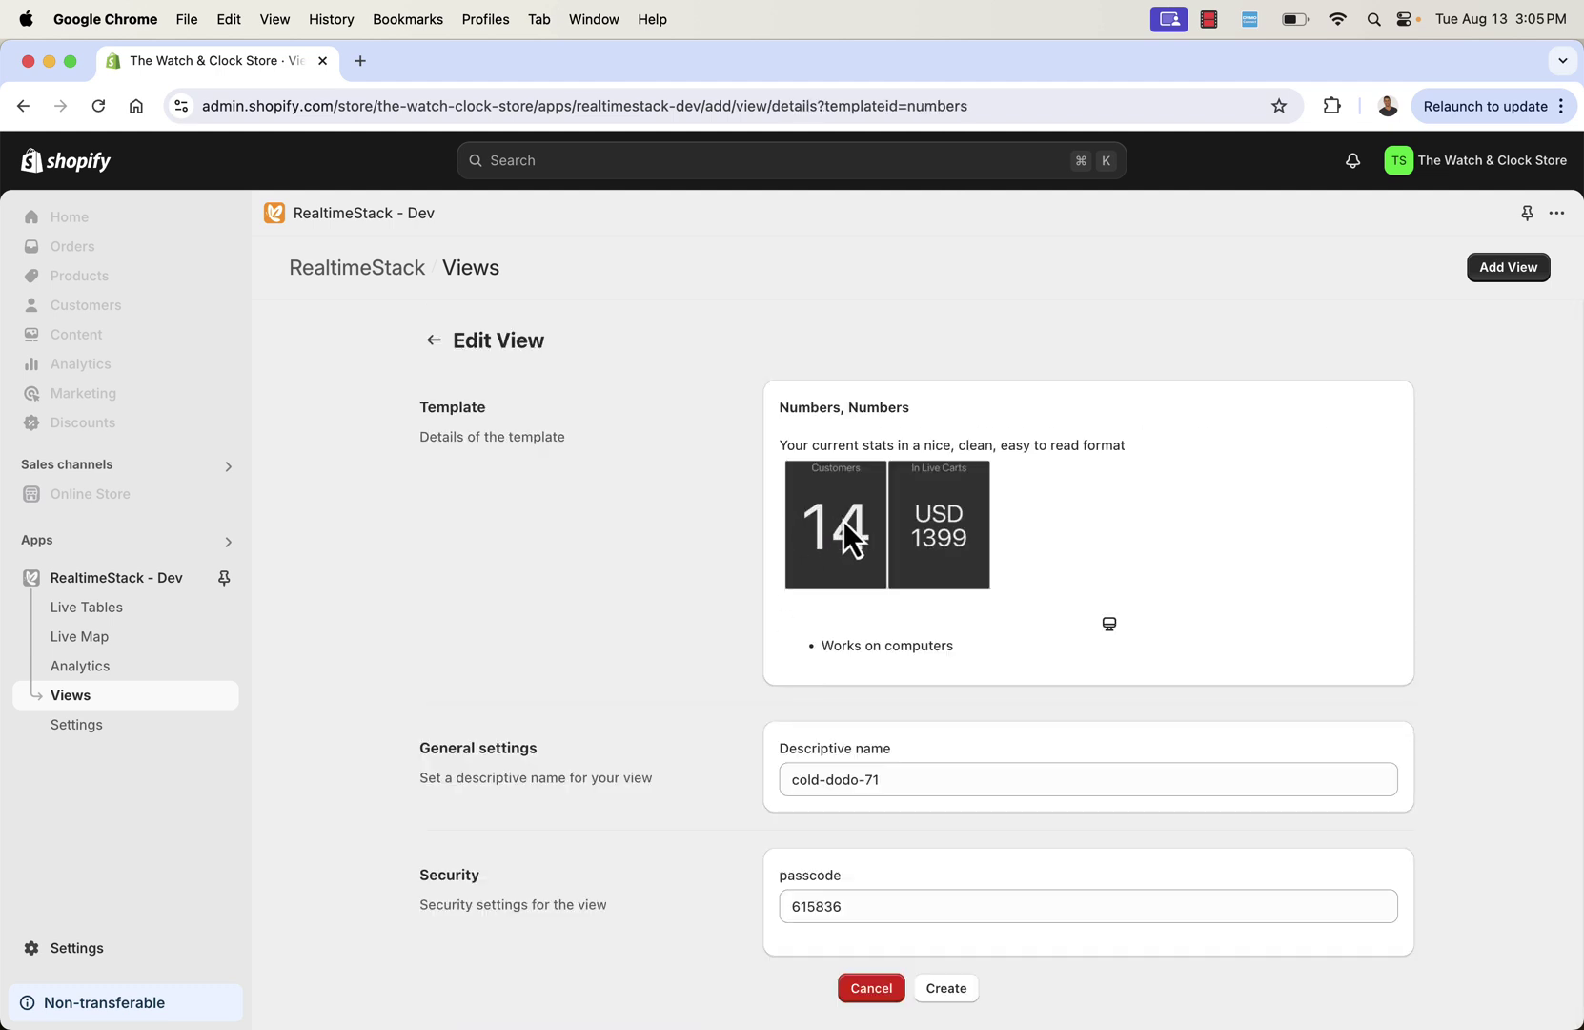
scroll(770, 523, "down", 1)
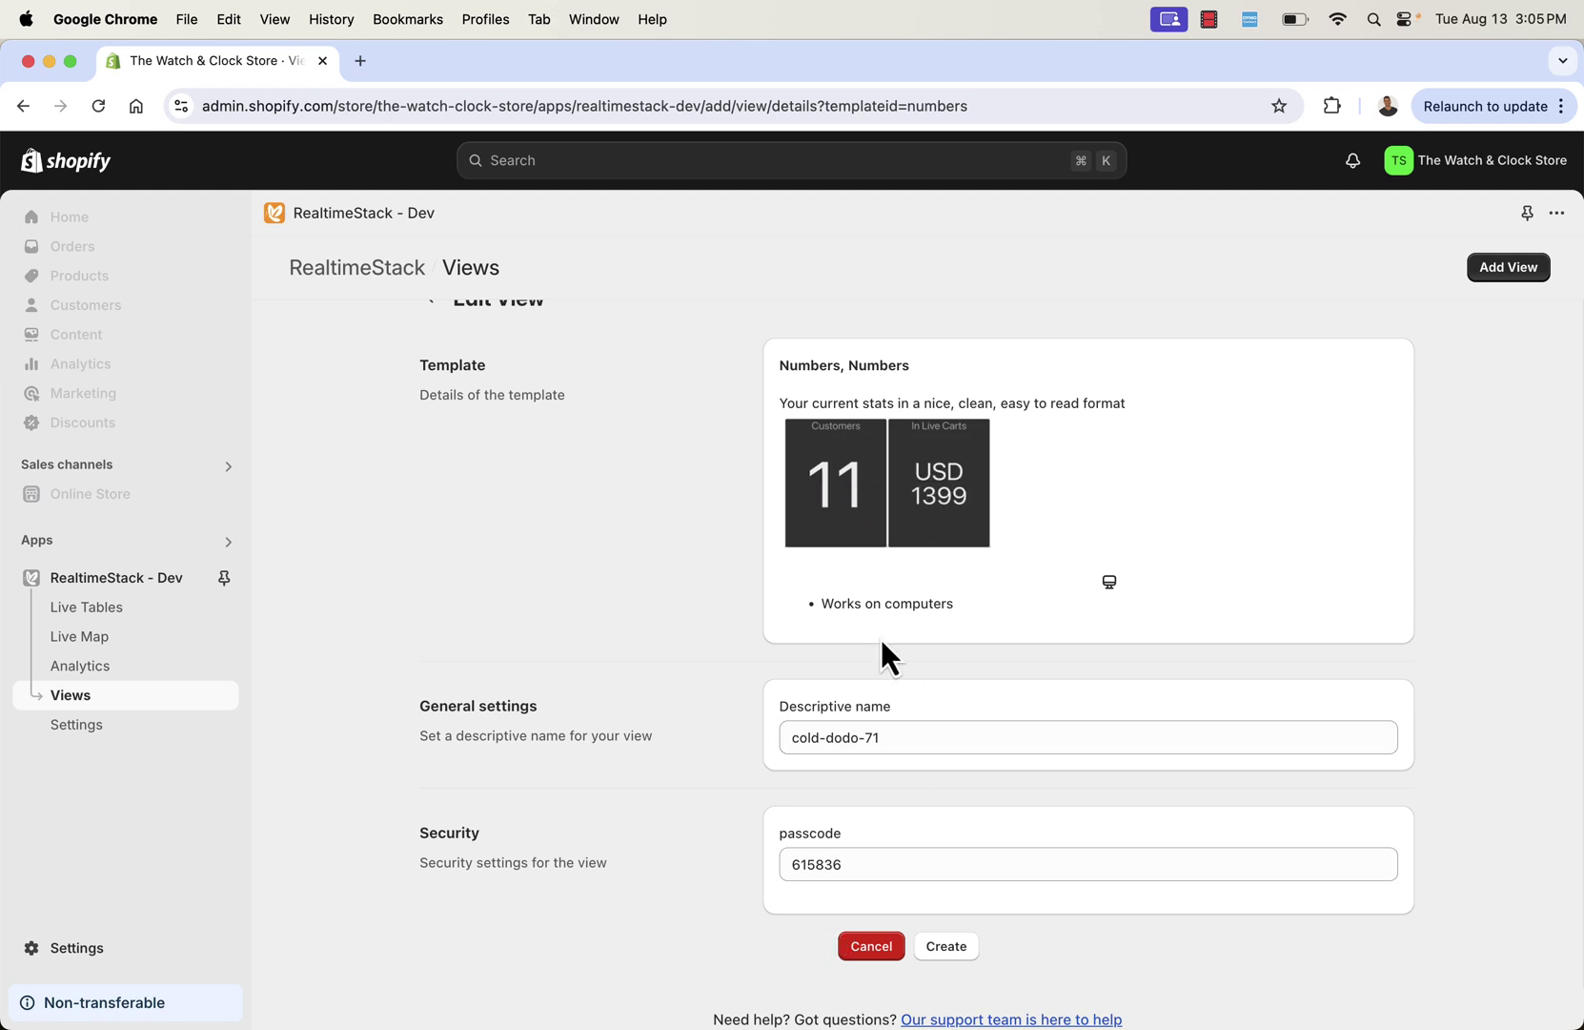
double_click(796, 863)
Step: Leave the view unsaved, look over the app Settings, and return to Live Tables
left_click(587, 818)
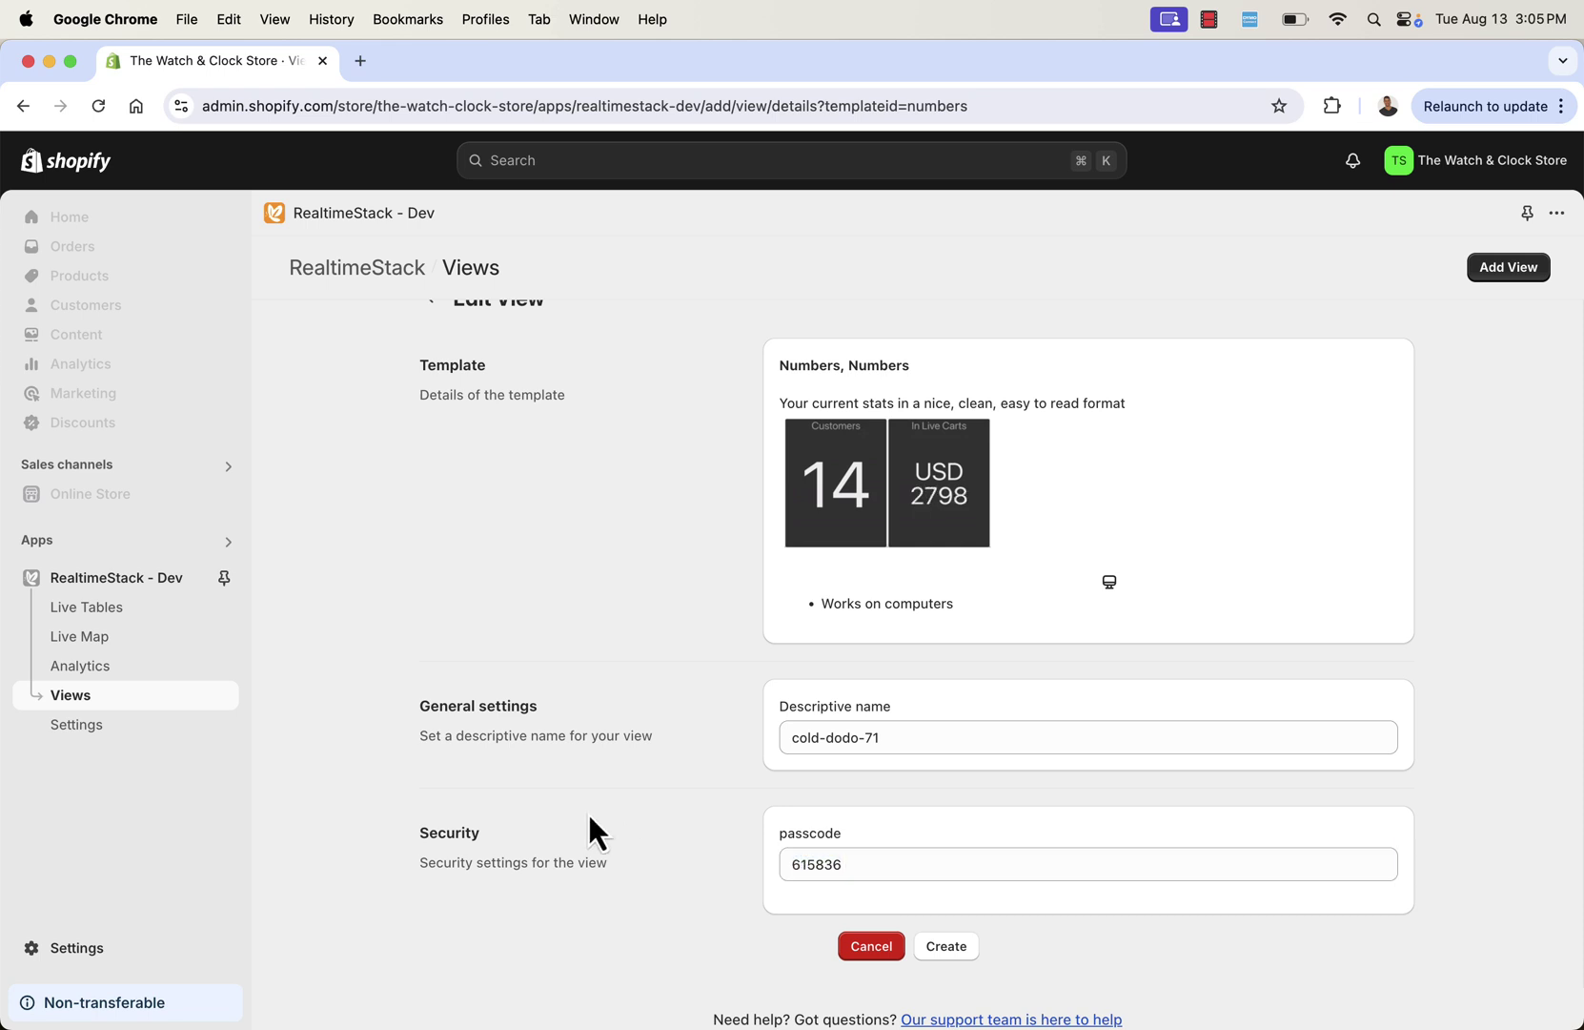
left_click(85, 728)
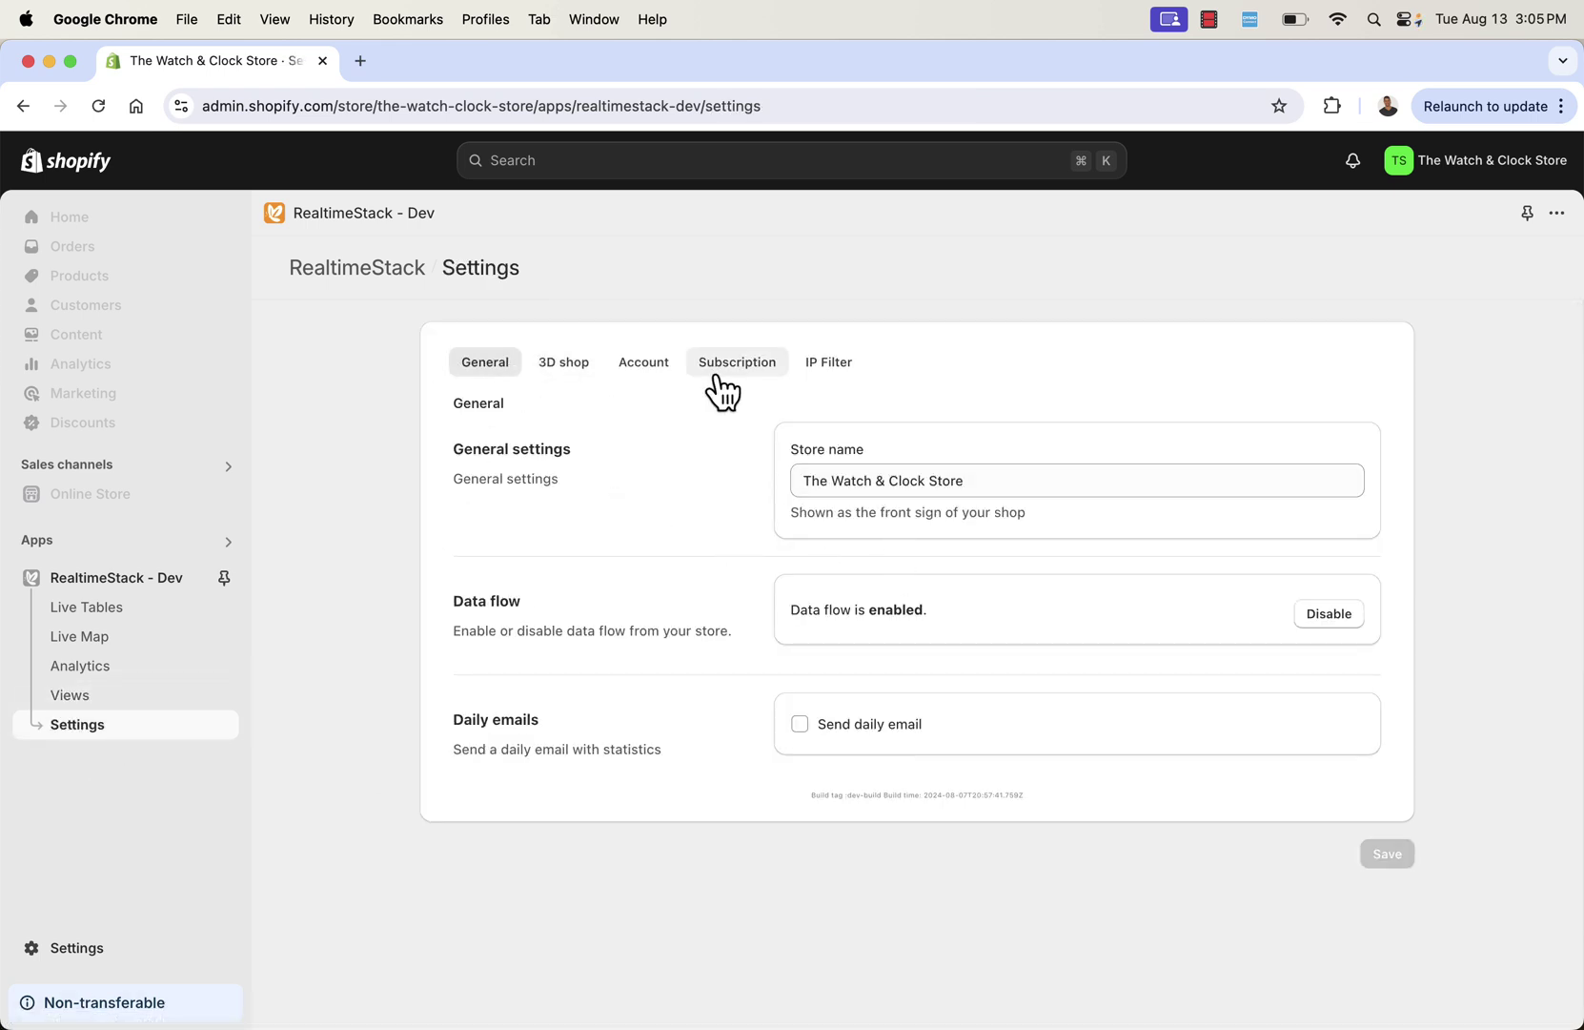
left_click(105, 615)
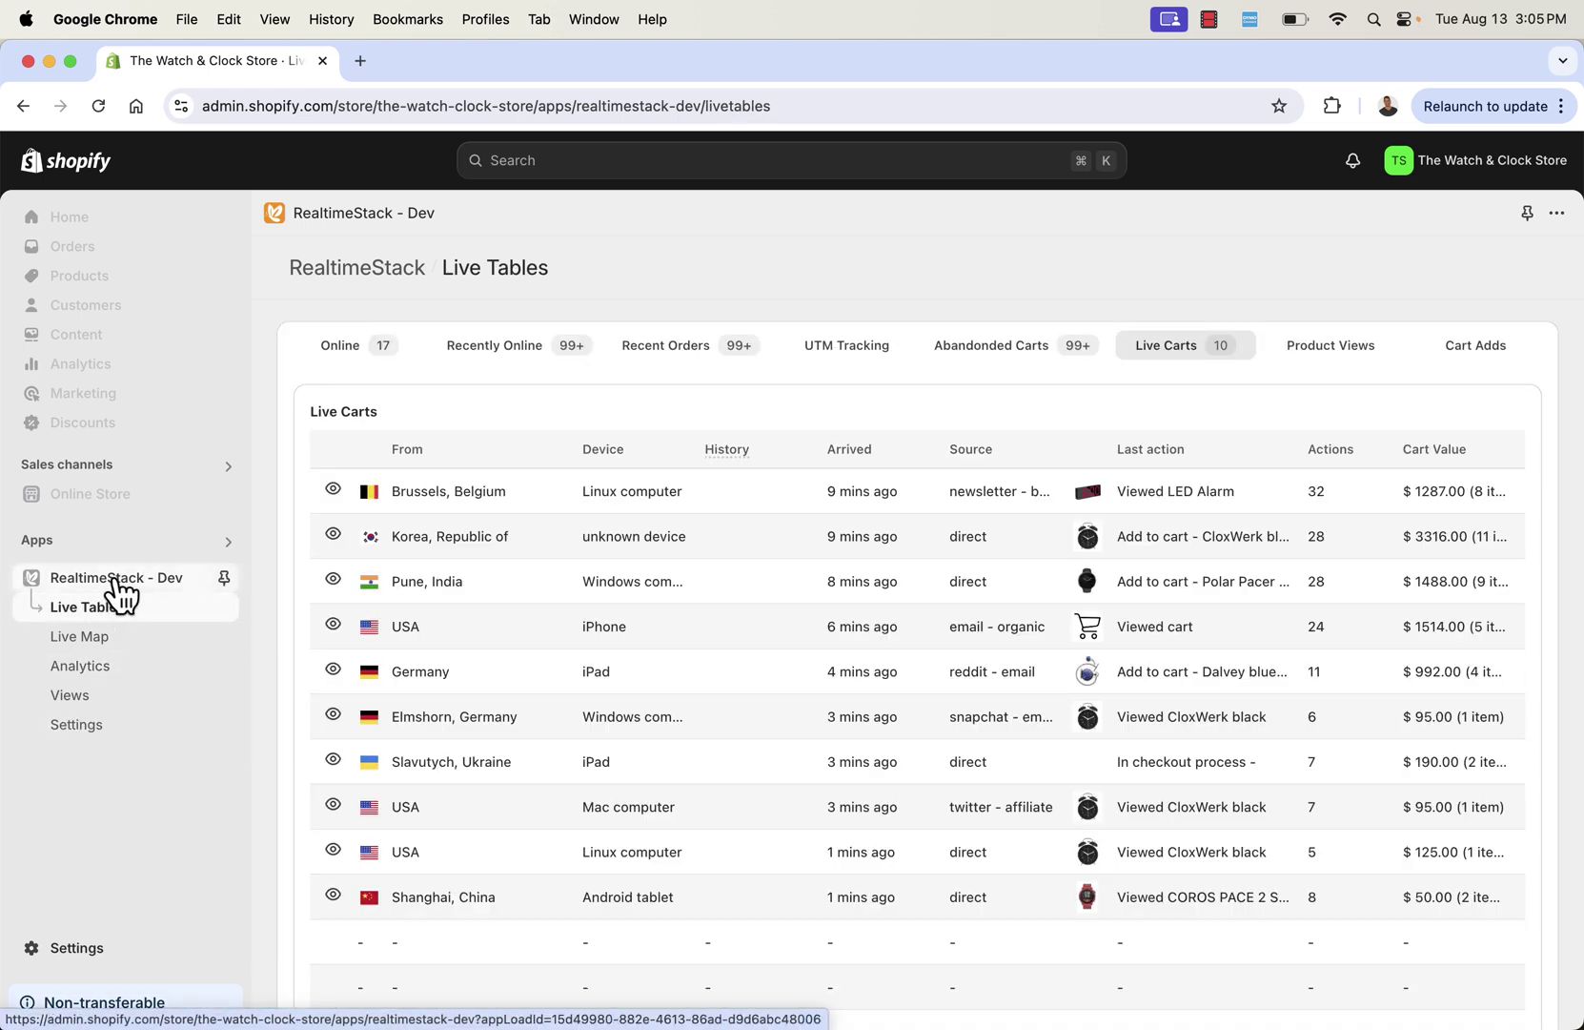
Step: Open the 3D Quick View of The Watch & Clock Store from the app overview
left_click(114, 582)
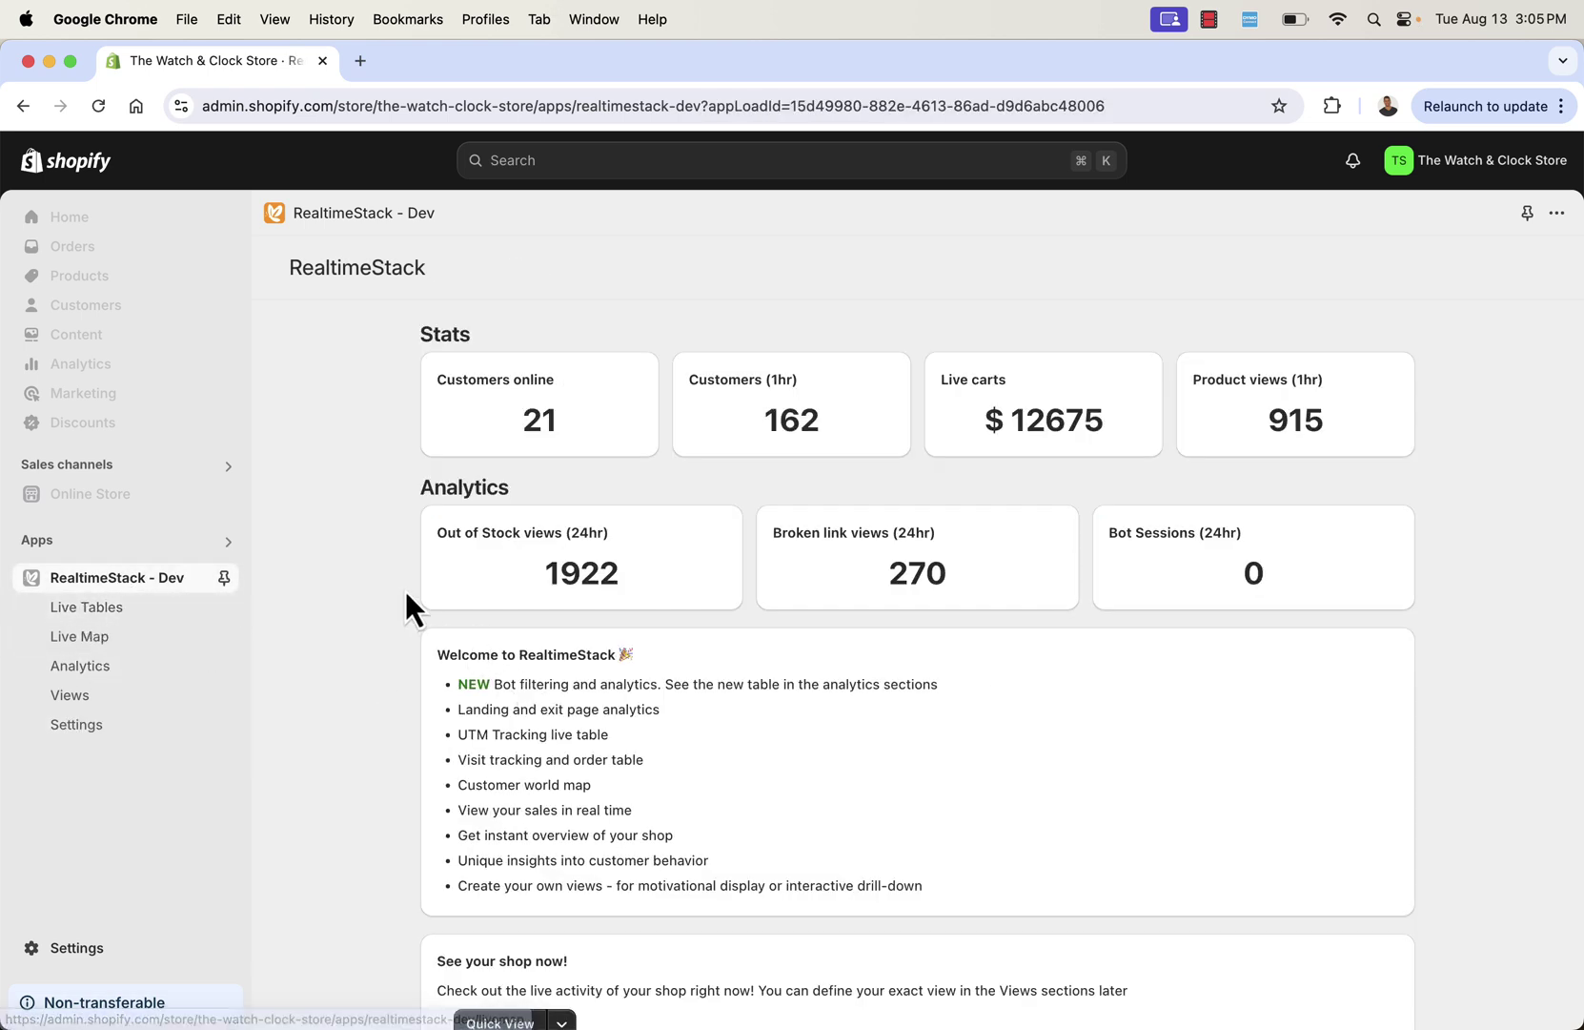
scroll(428, 633, "down", 3)
left_click(497, 905)
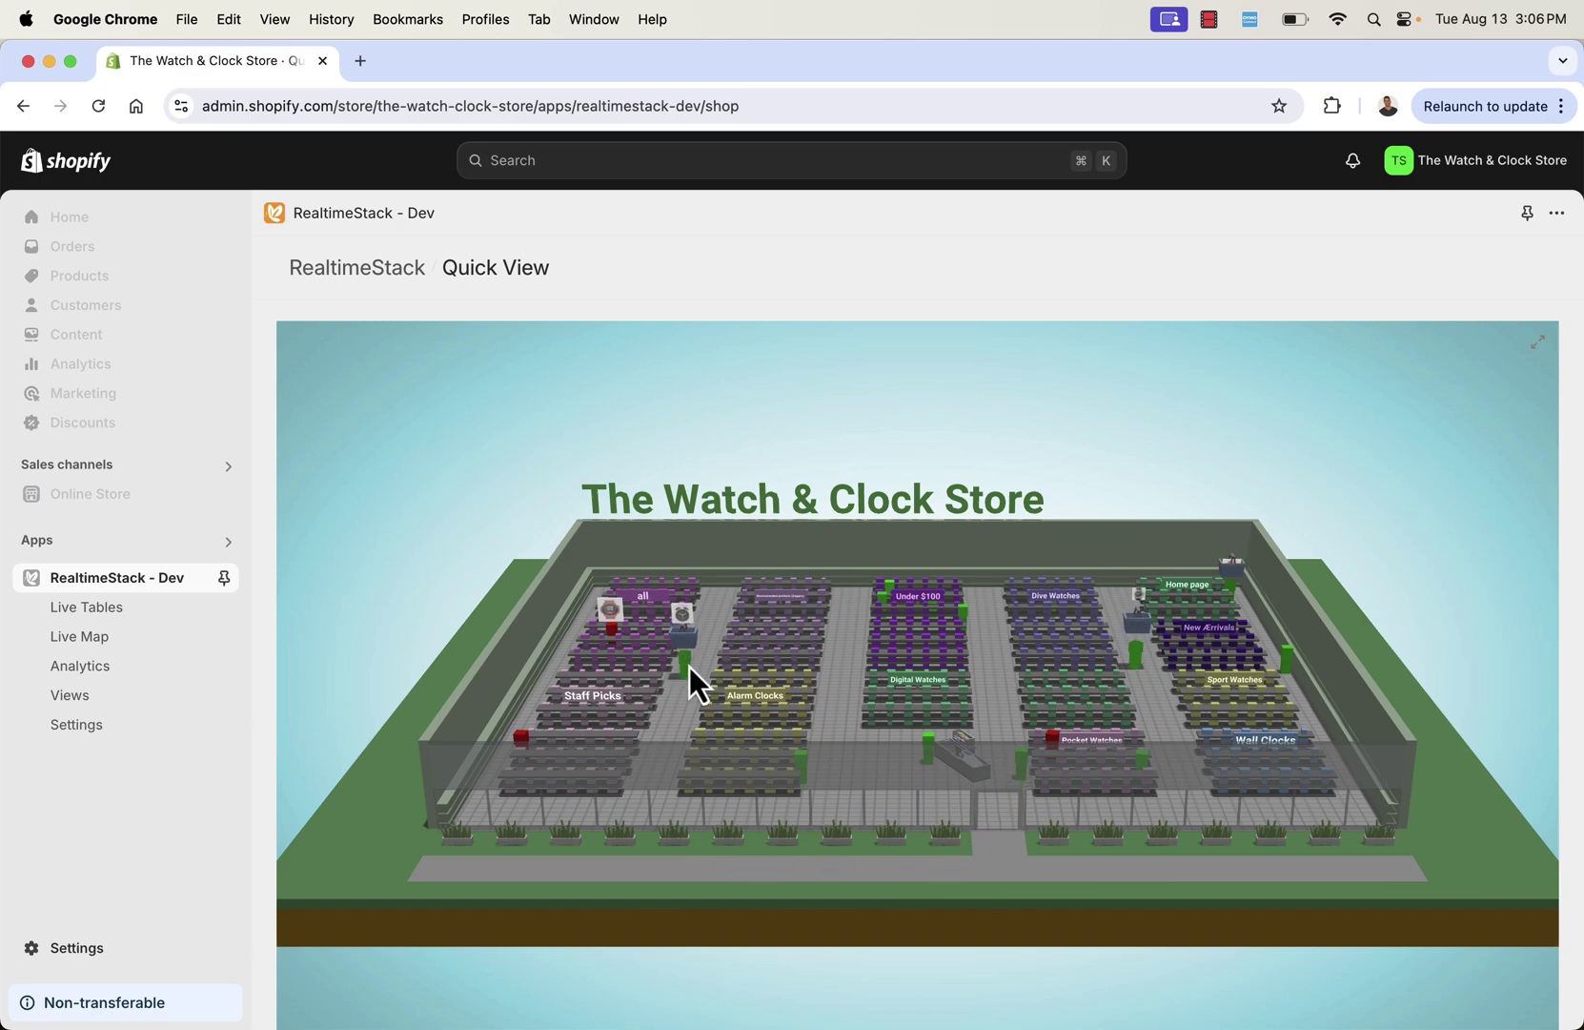
Step: Zoom the 3D store in and out, then return to the Views list
scroll(1110, 629, "down", 5)
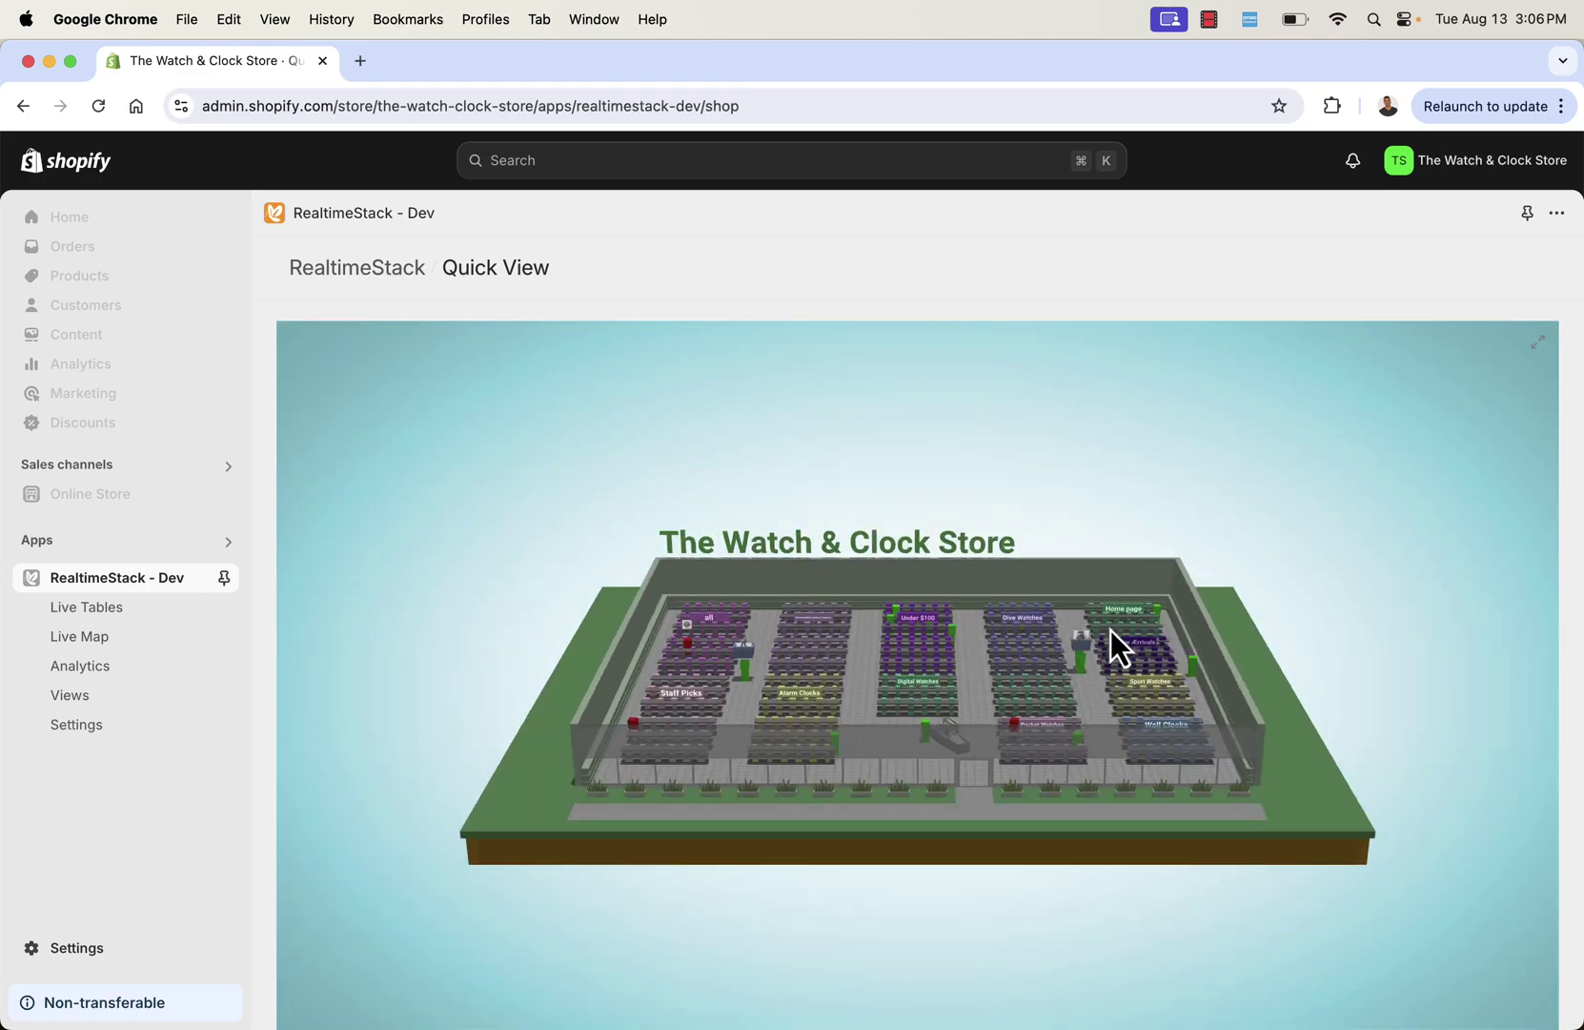
scroll(1110, 629, "up", 5)
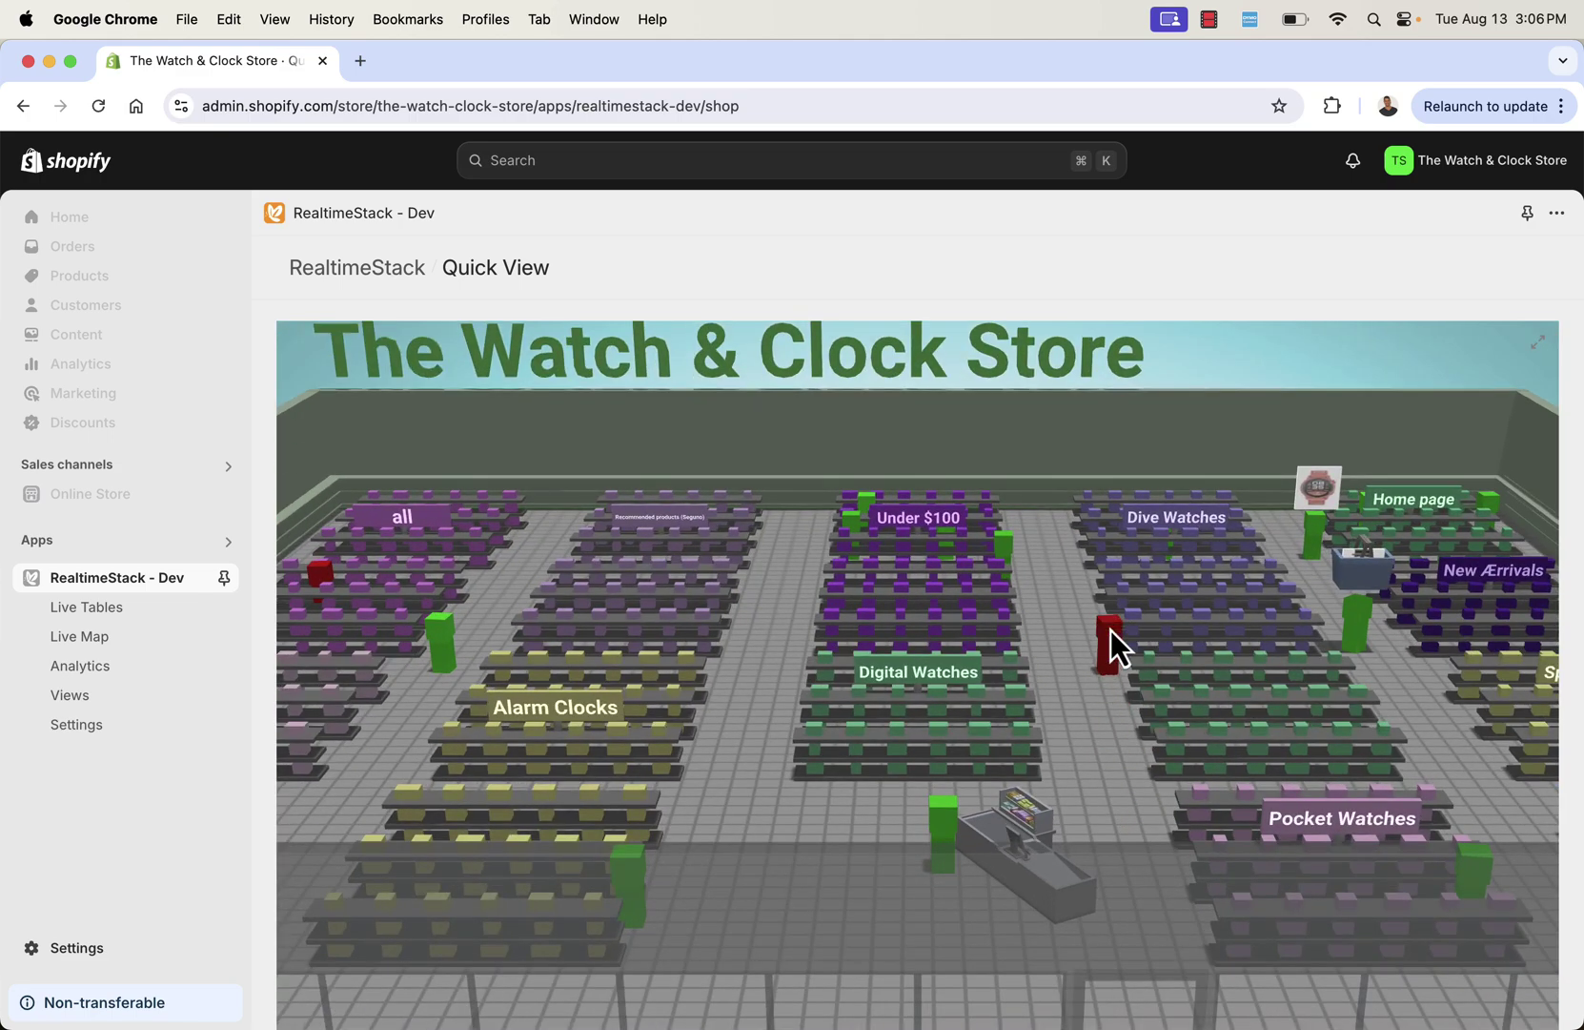
scroll(1111, 630, "down", 5)
scroll(1111, 629, "down", 1)
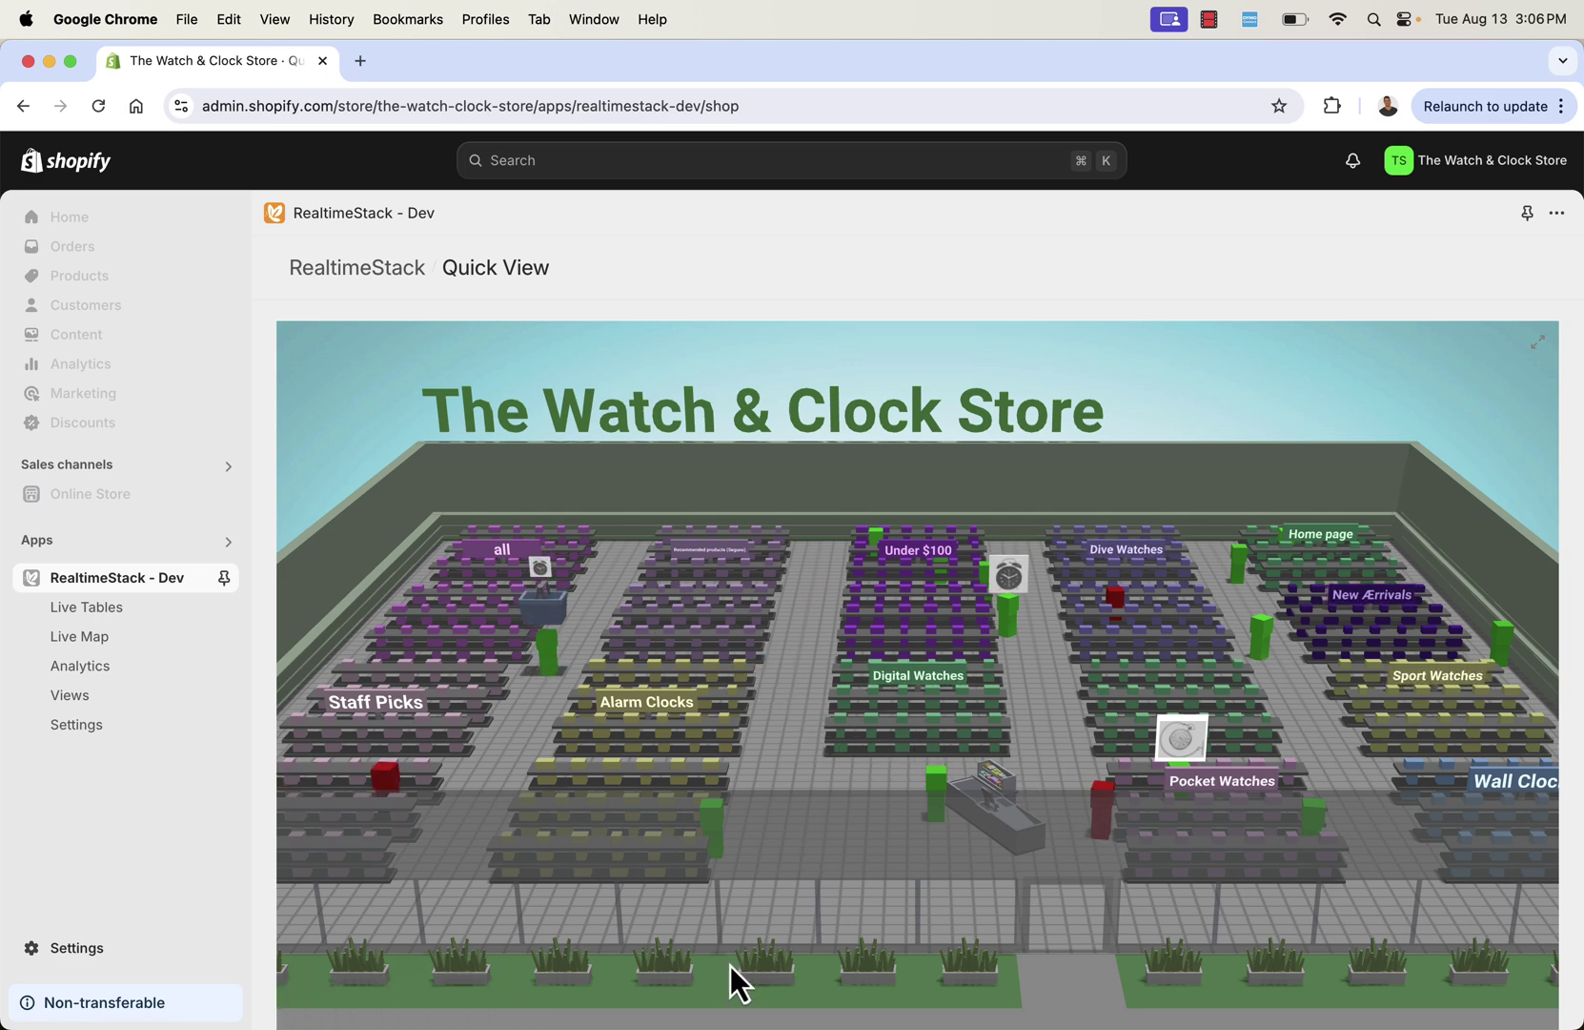
scroll(689, 839, "down", 10)
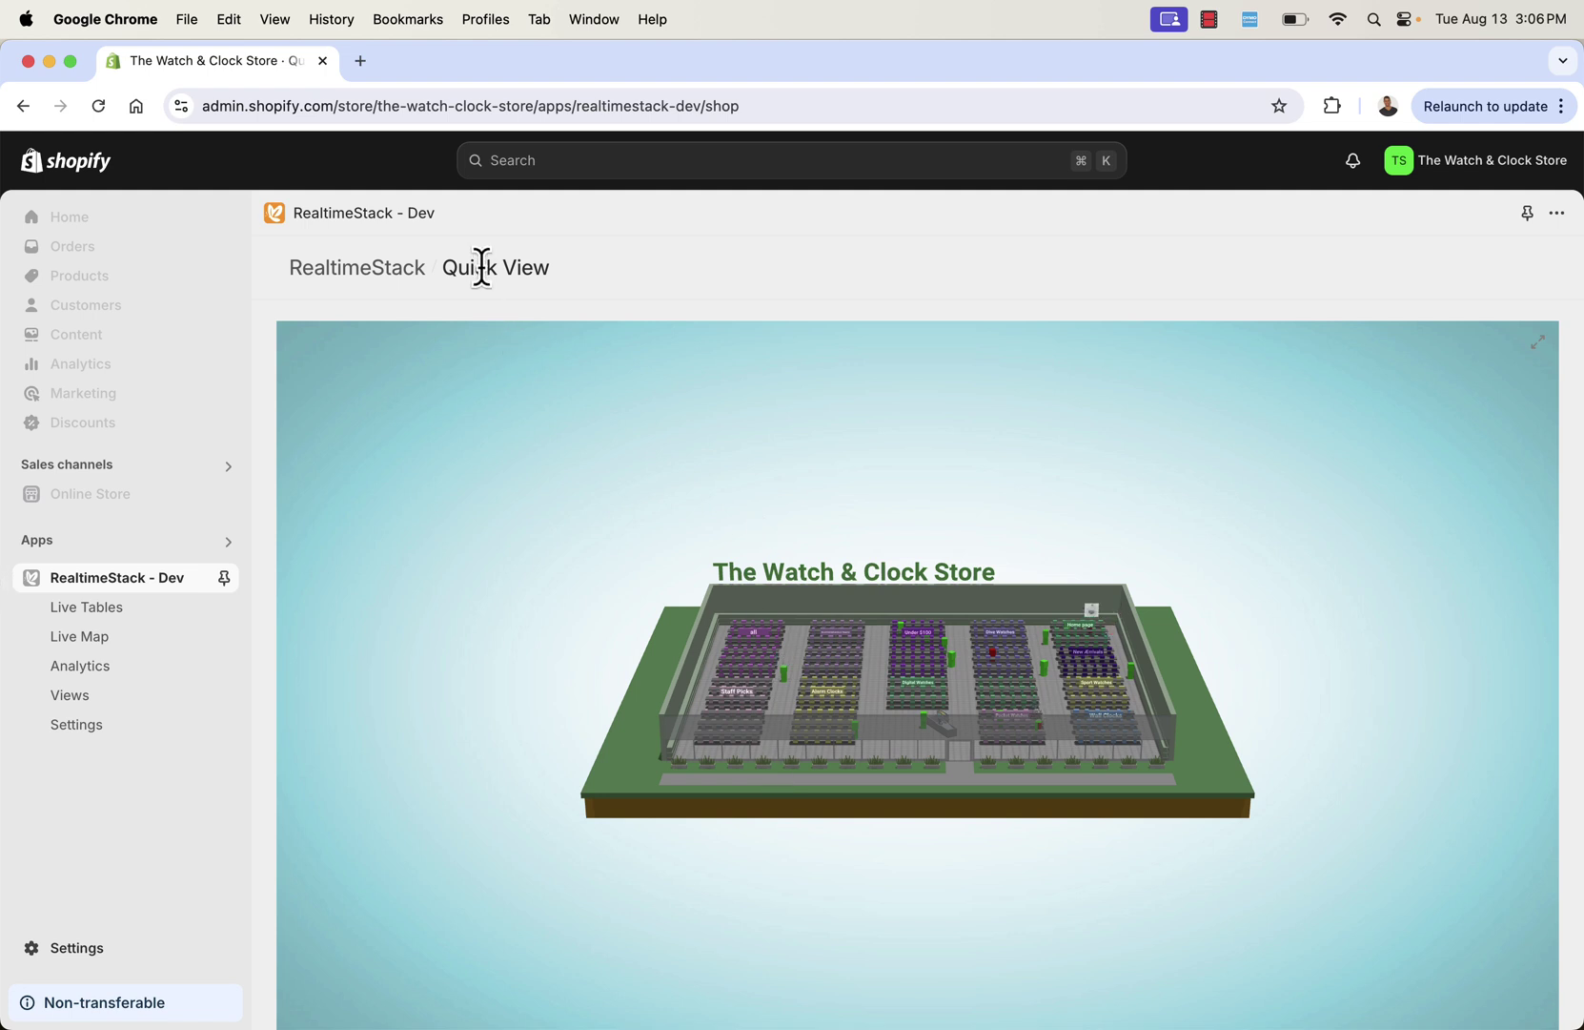
left_click(92, 700)
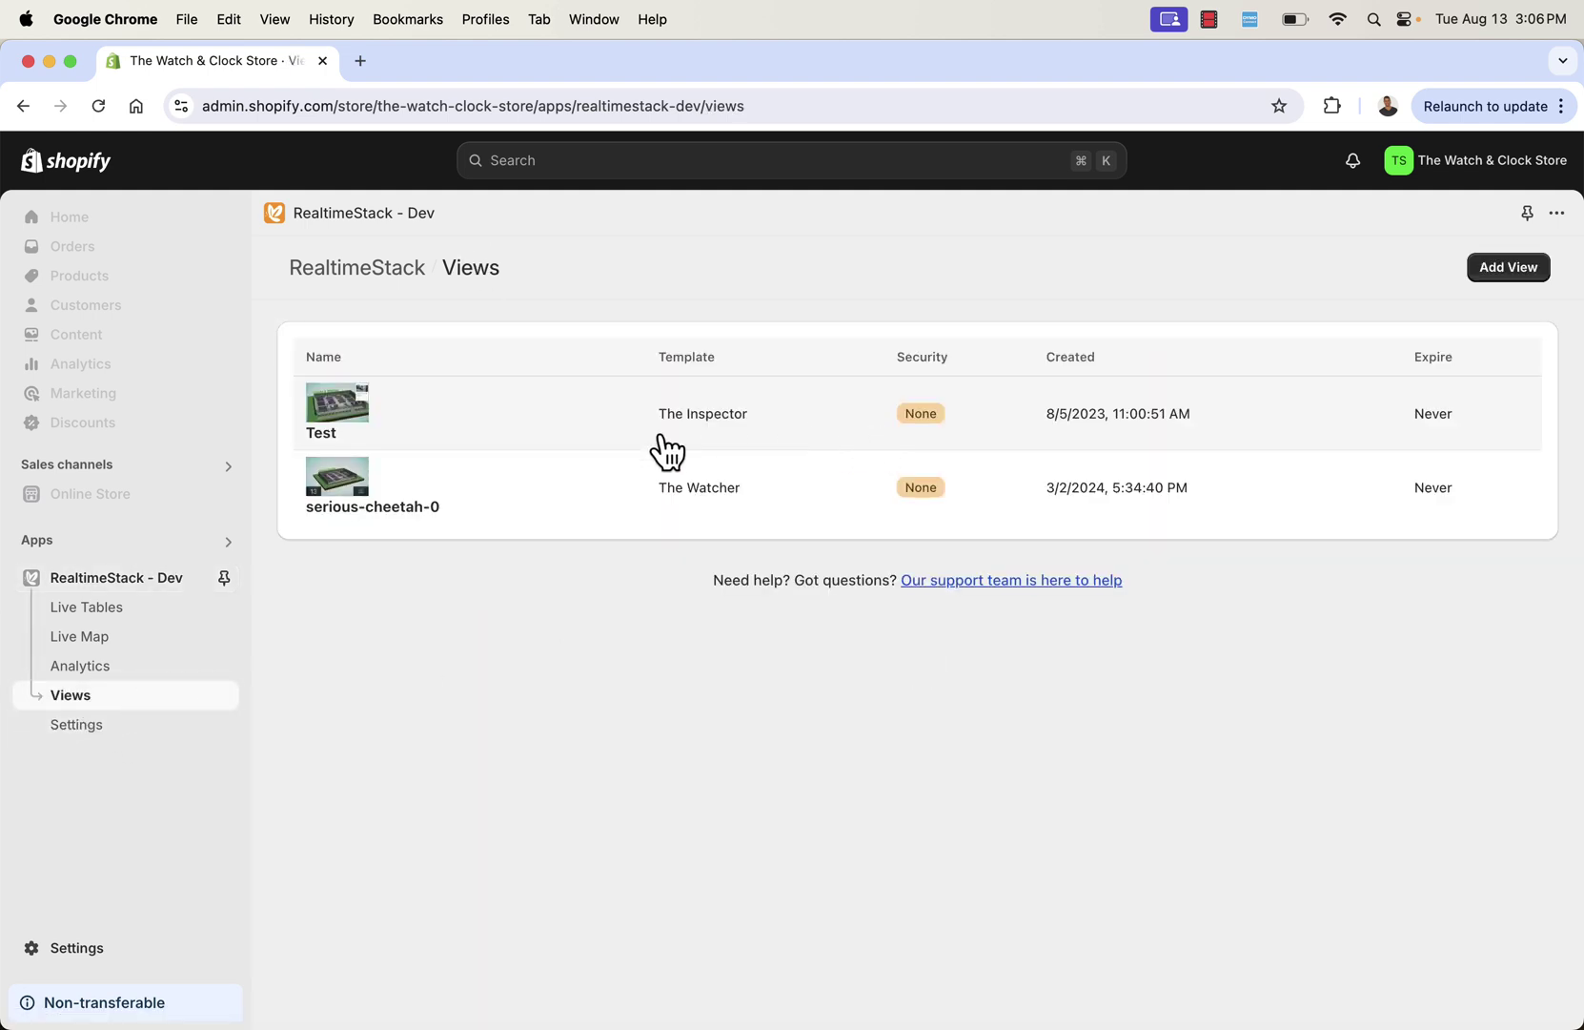
Step: Look through the serious-cheetah-0 view's details and go back to the views list
left_click(1432, 473)
scroll(865, 562, "down", 3)
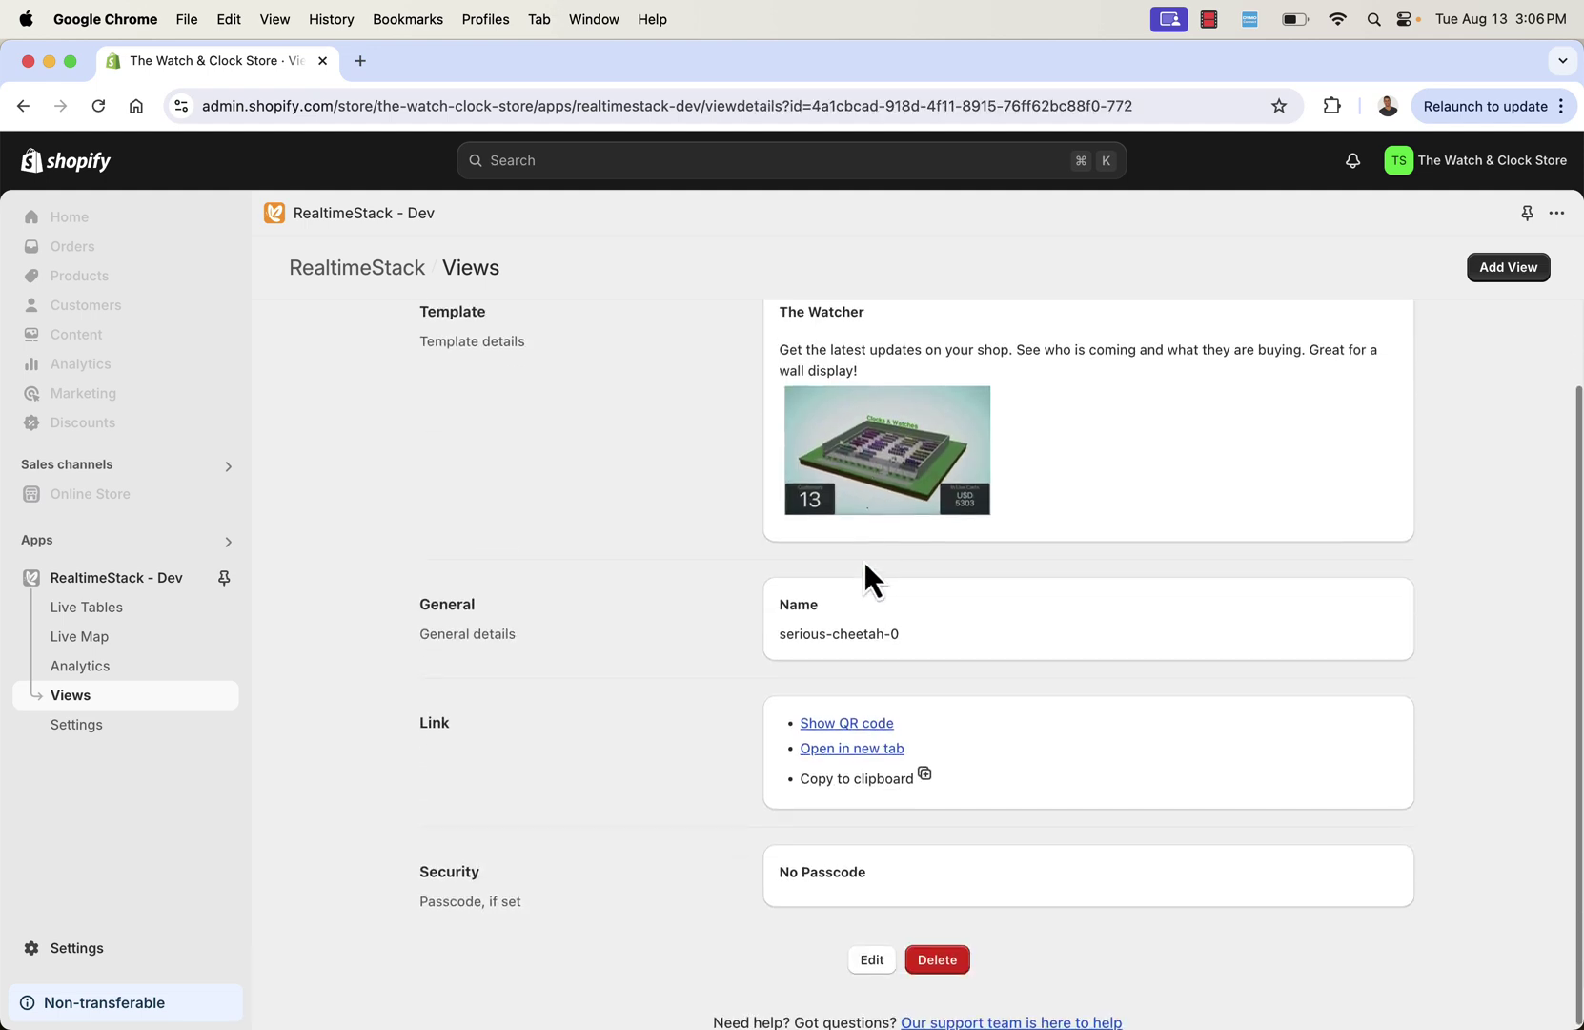
scroll(866, 561, "up", 3)
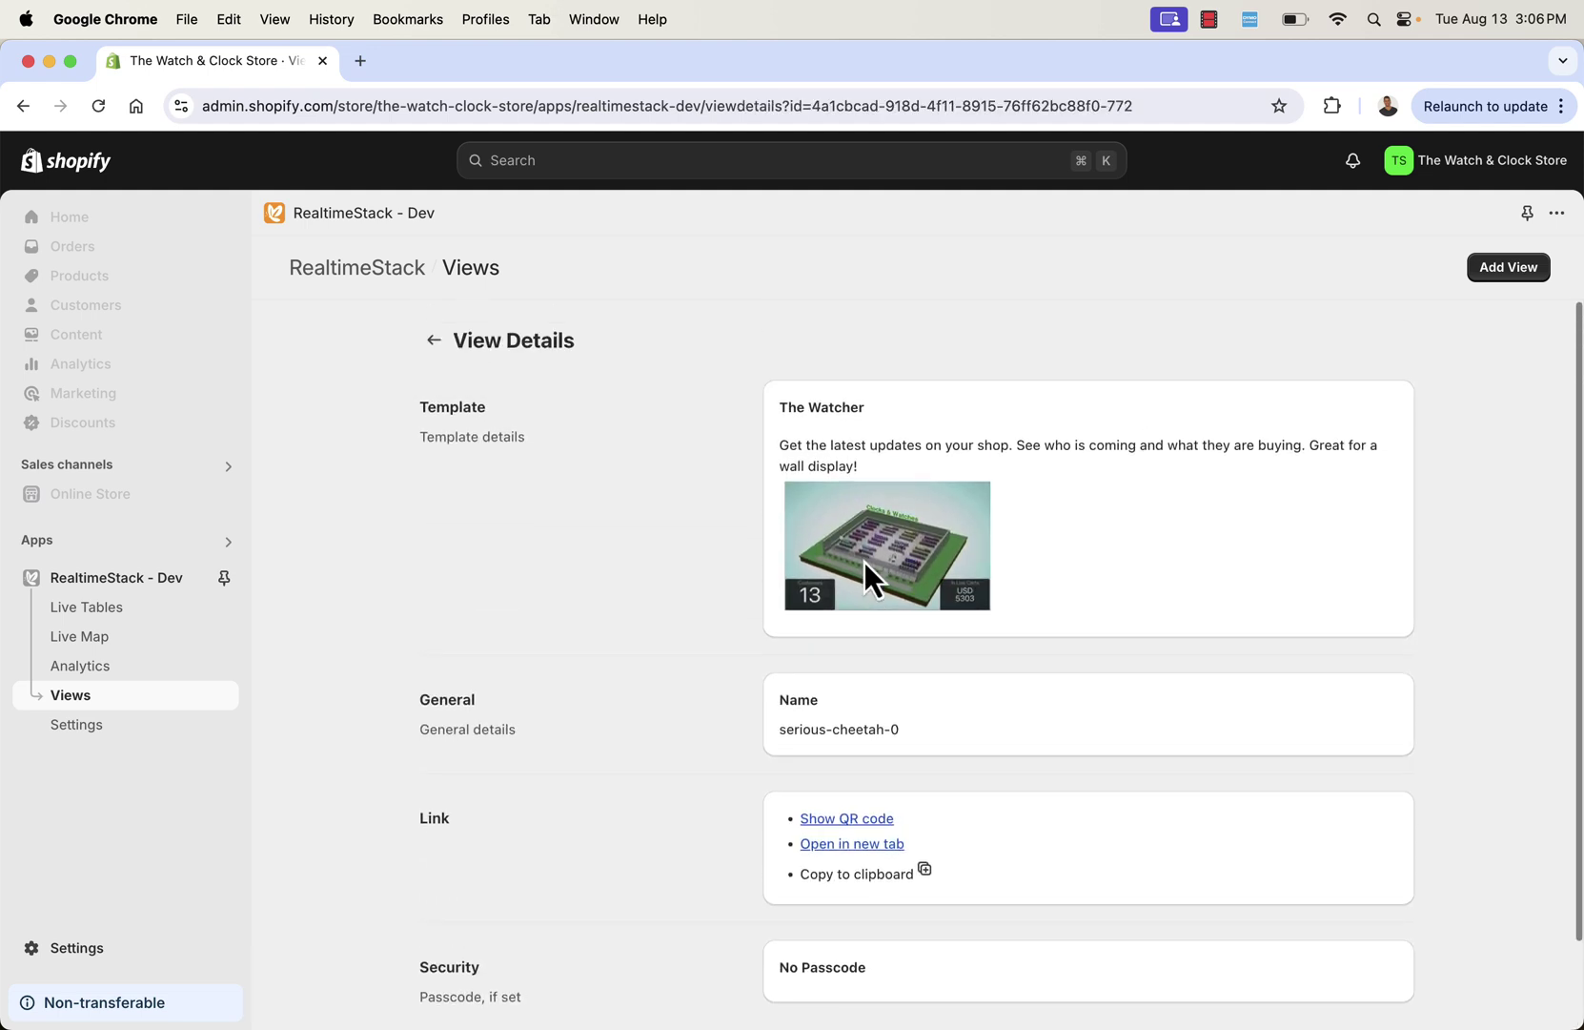
left_click(434, 340)
Step: Reopen the 3D Quick View of the store from the app overview
left_click(106, 582)
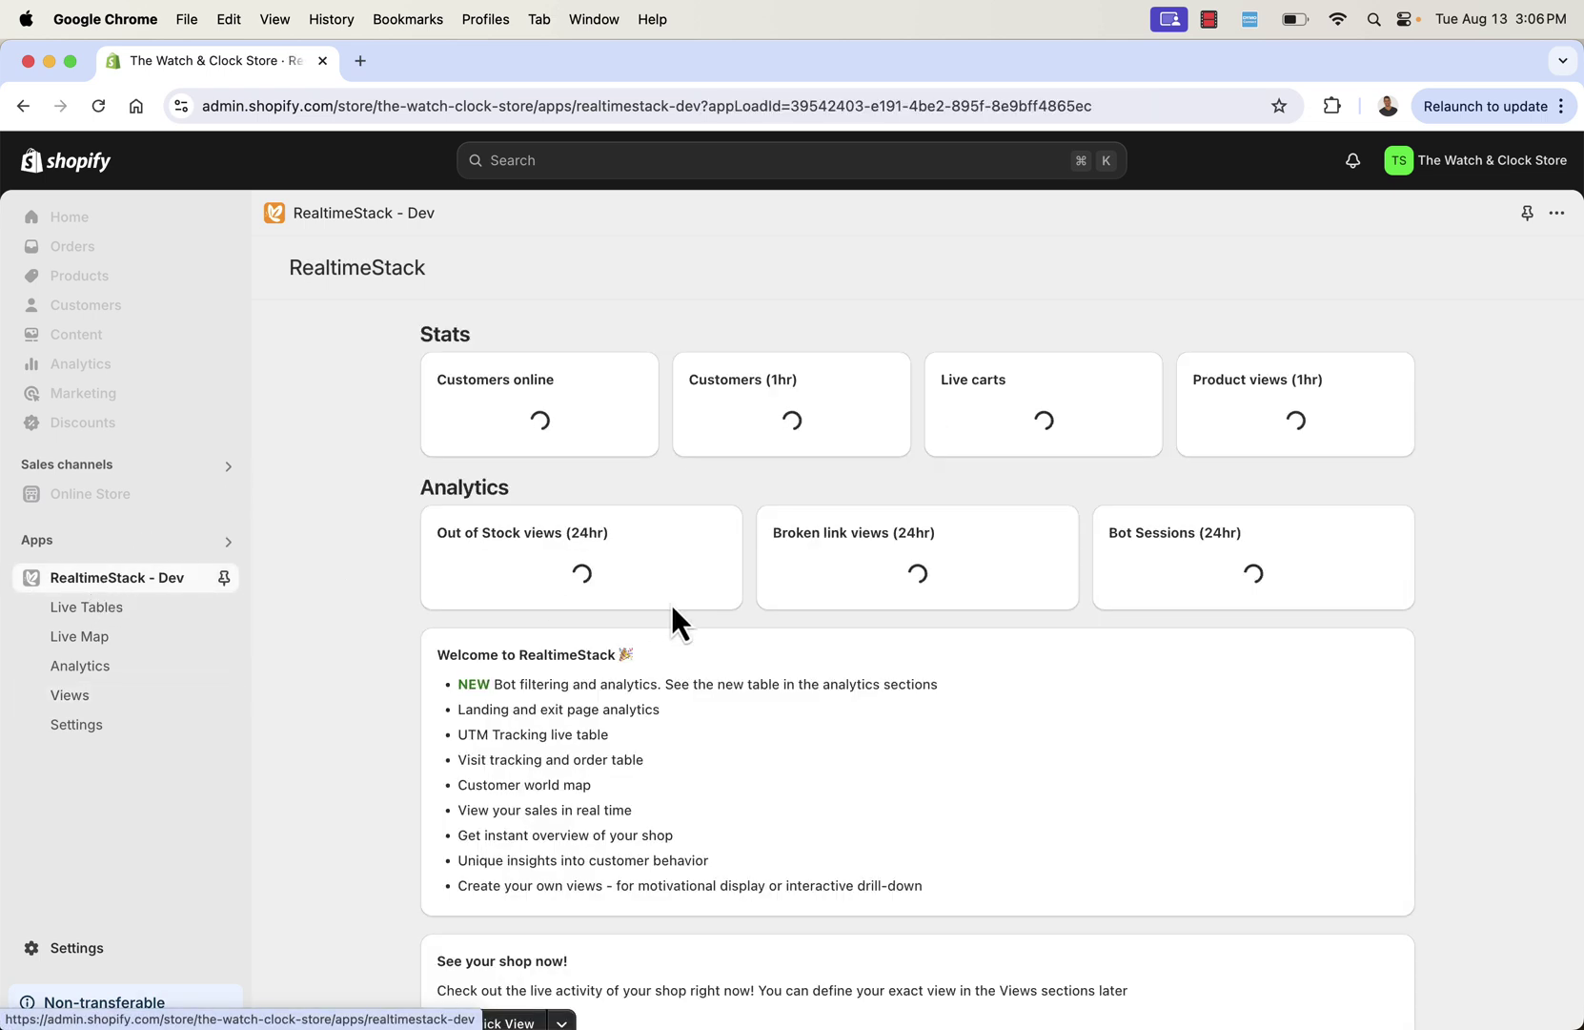
scroll(673, 610, "down", 3)
scroll(672, 608, "down", 1)
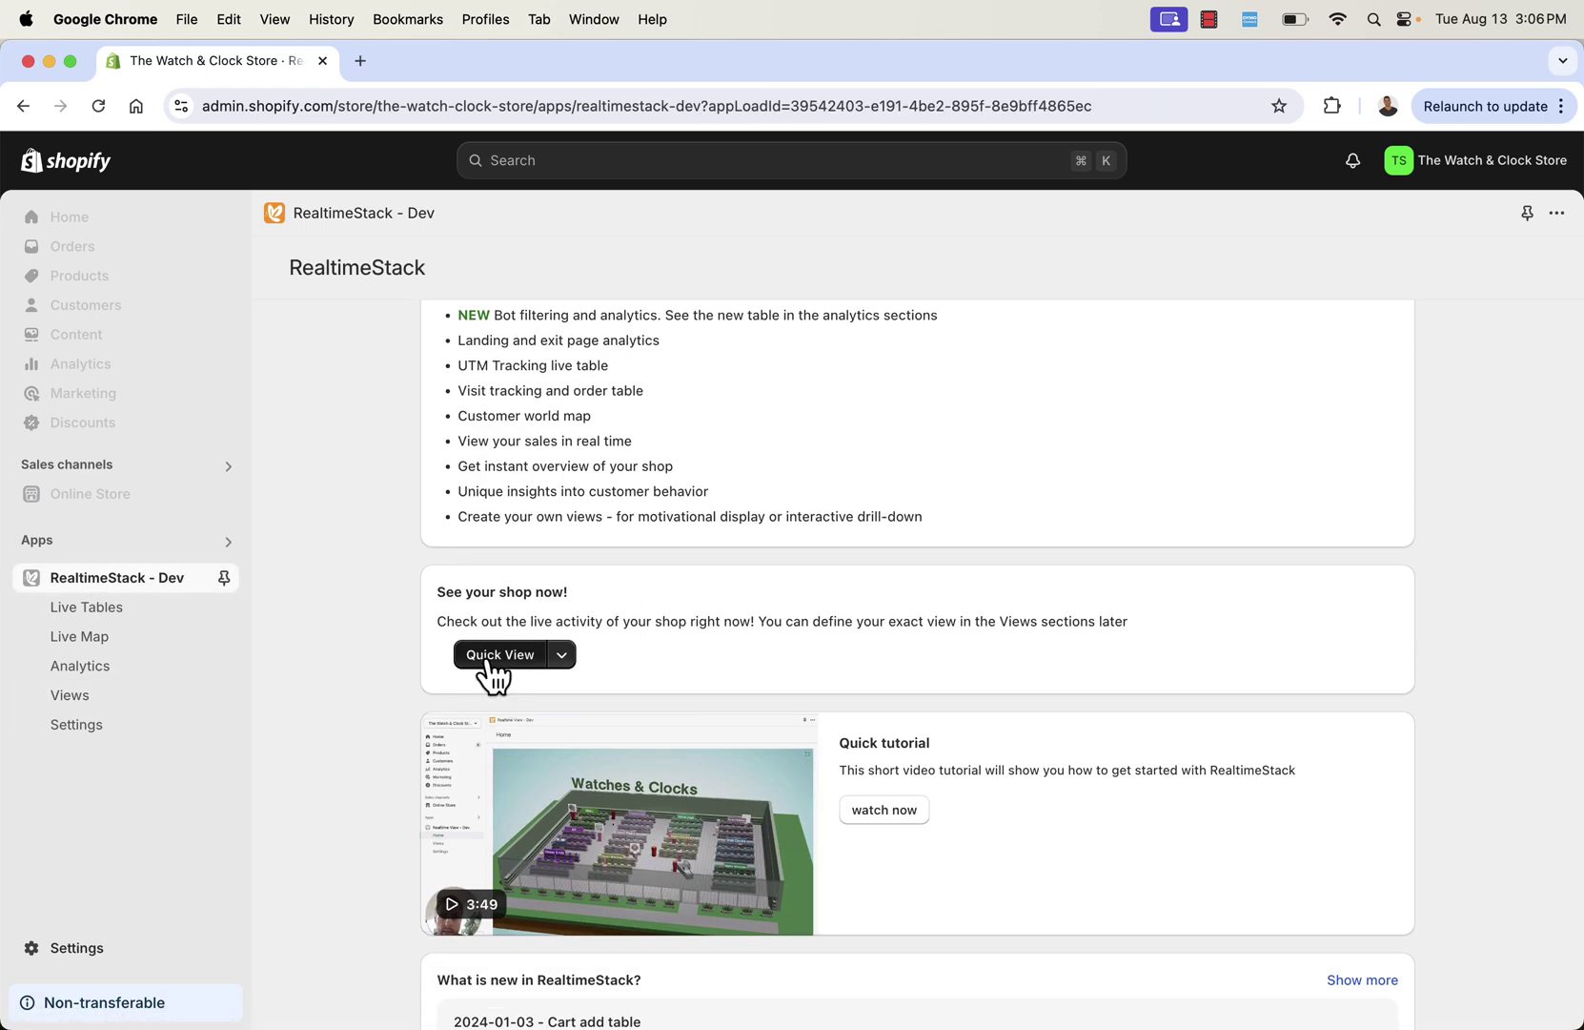
left_click(487, 658)
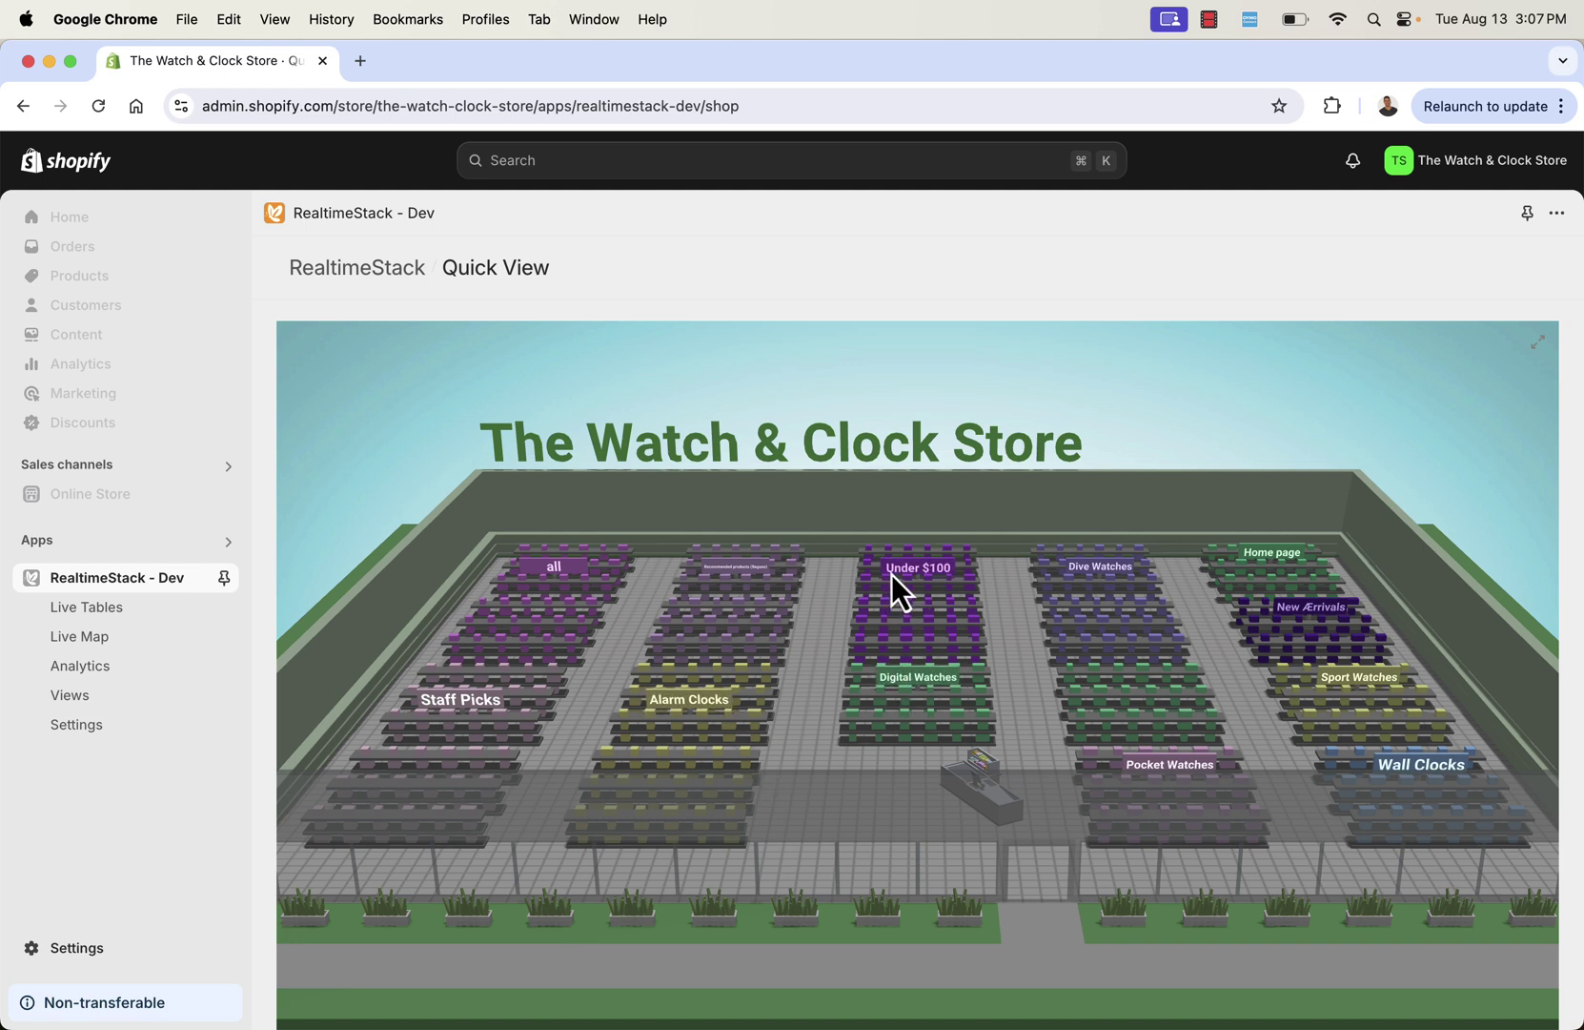
Step: Set the Live Map's Online range to Last 24 Hours, then return to the app overview
left_click(143, 622)
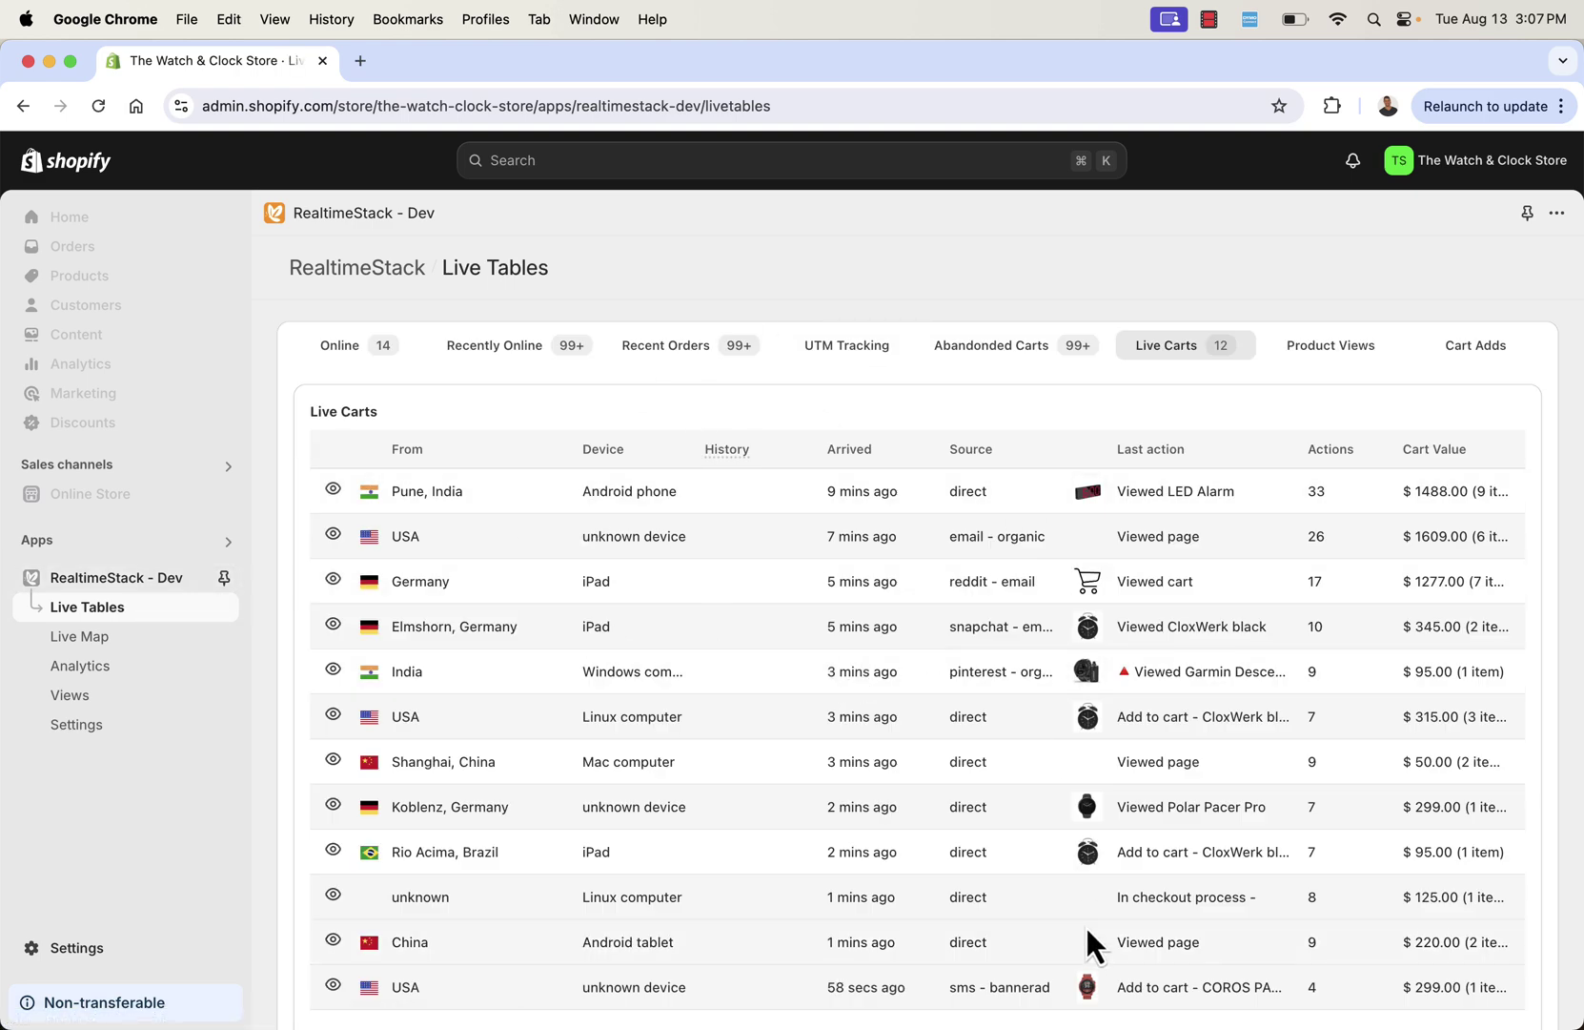
scroll(1096, 854, "down", 3)
scroll(1096, 854, "up", 2)
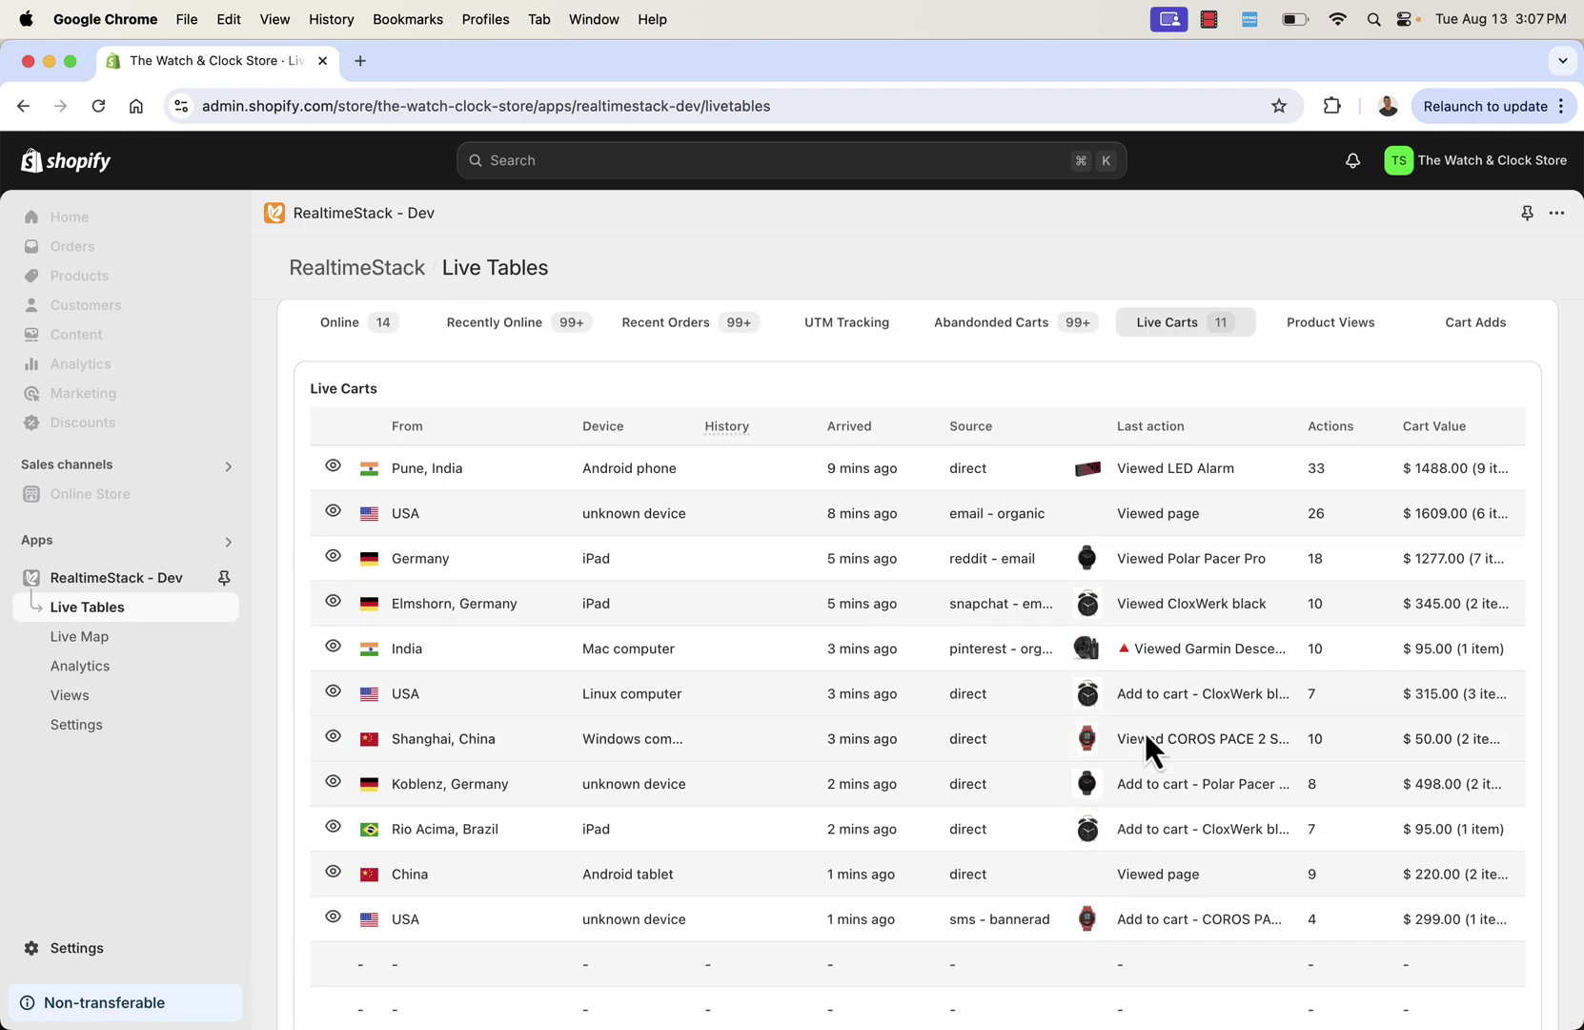
left_click(182, 645)
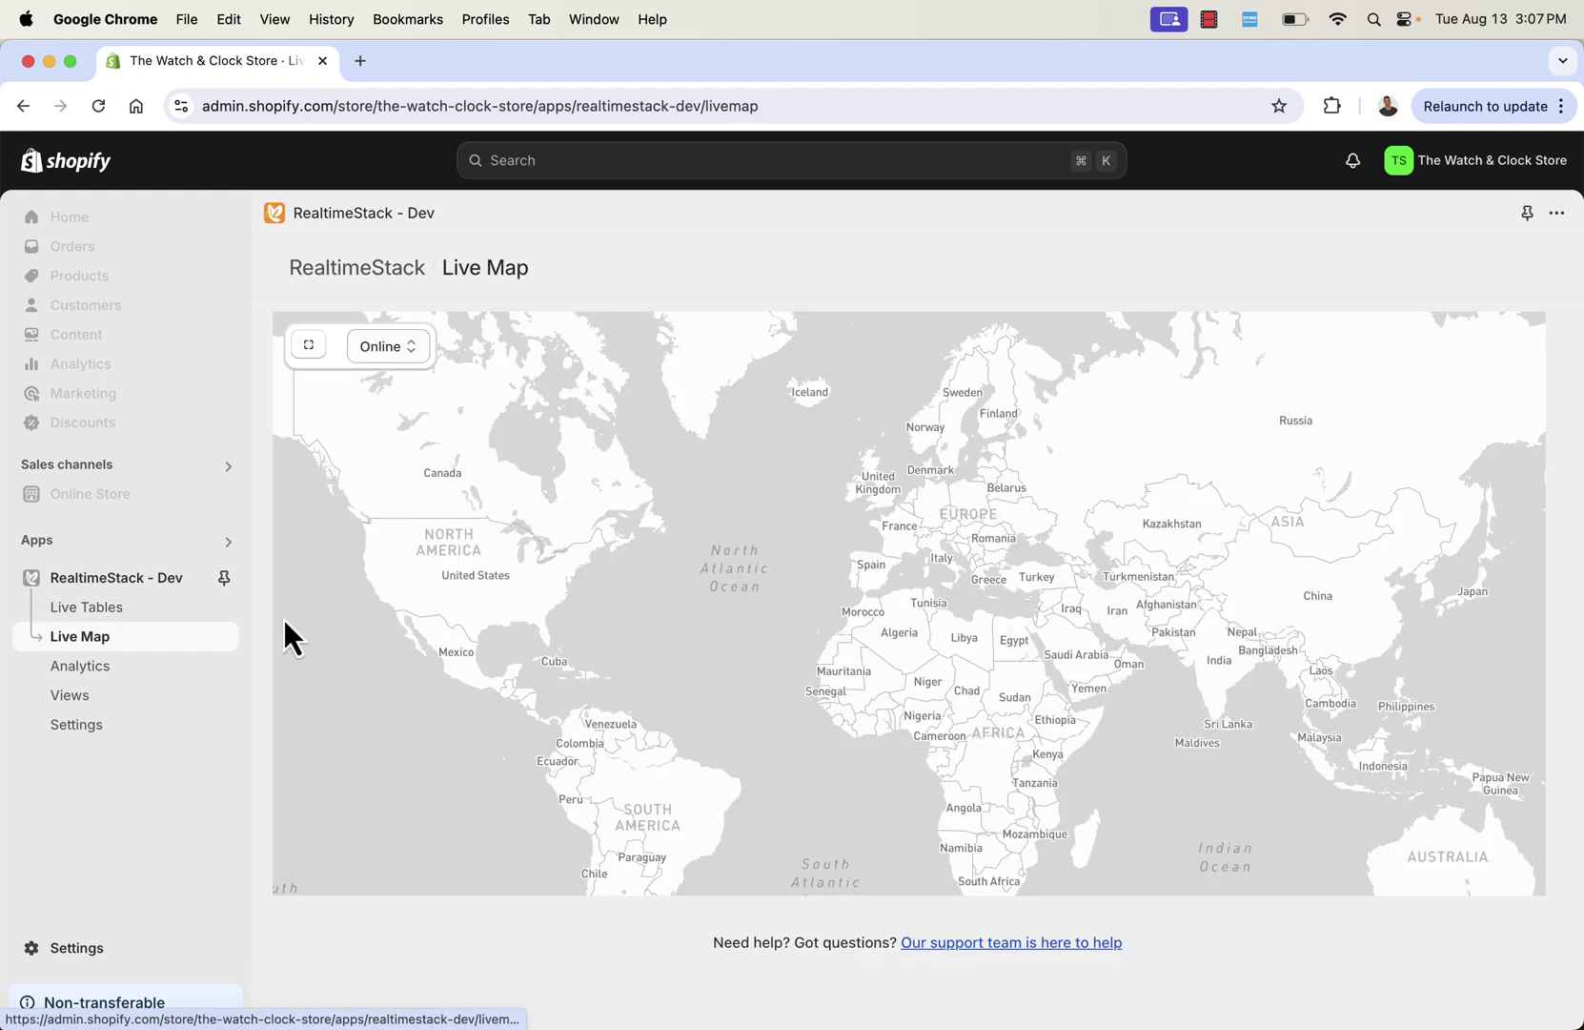
left_click(381, 345)
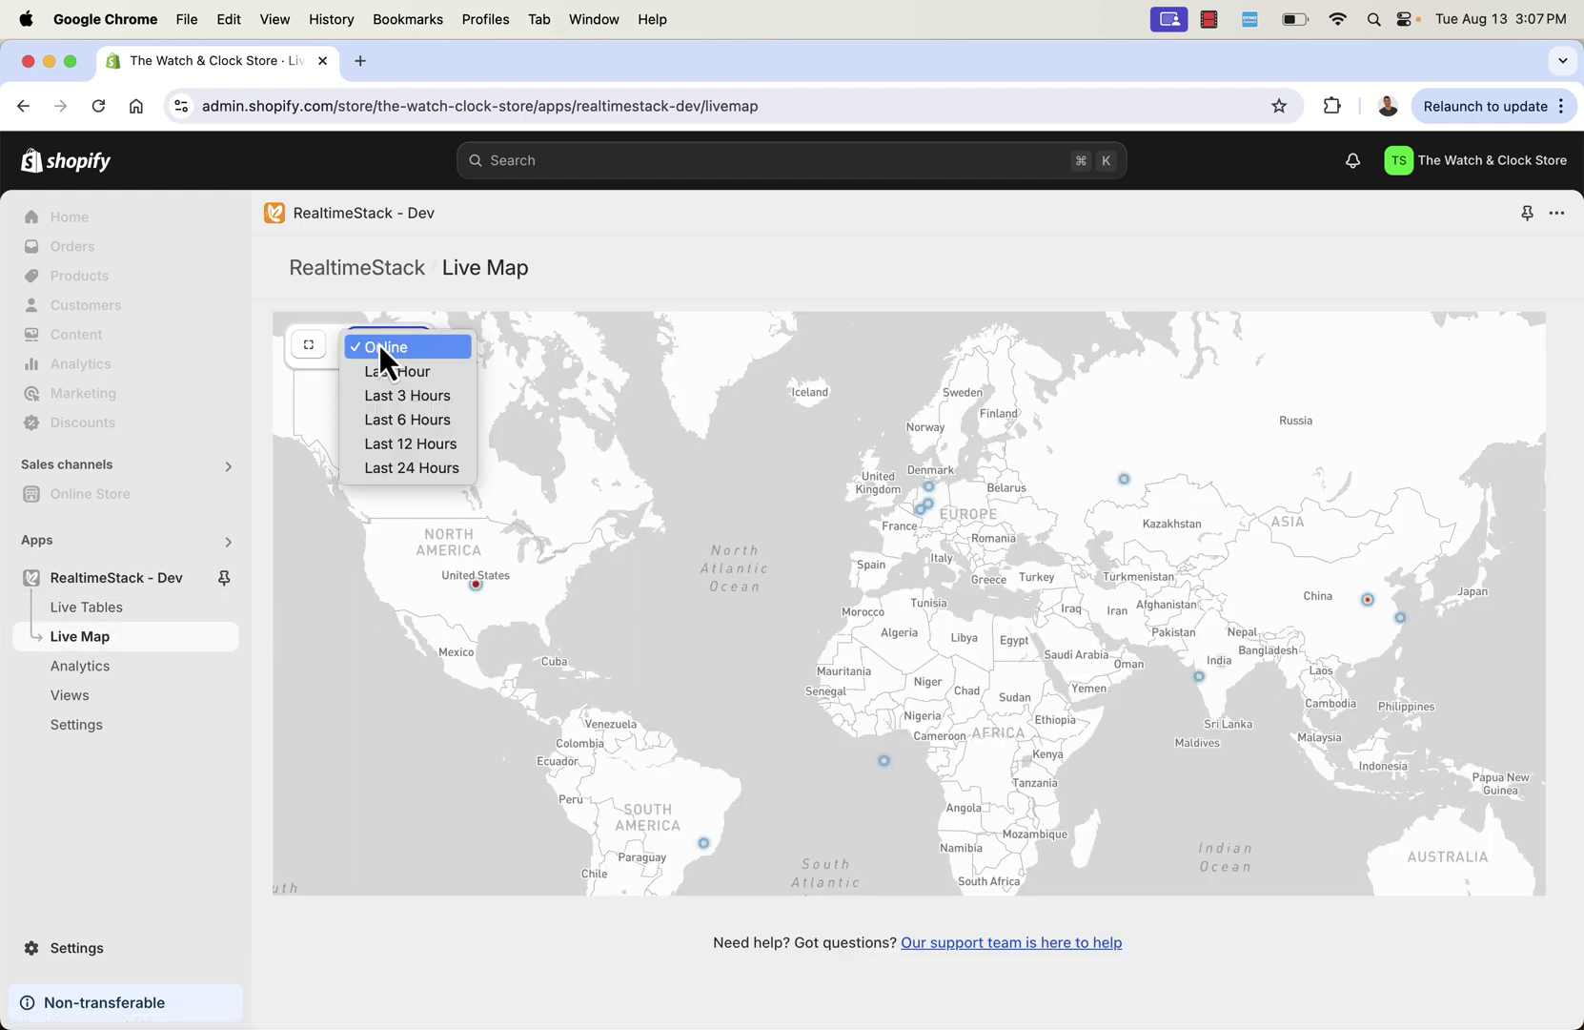
left_click(396, 468)
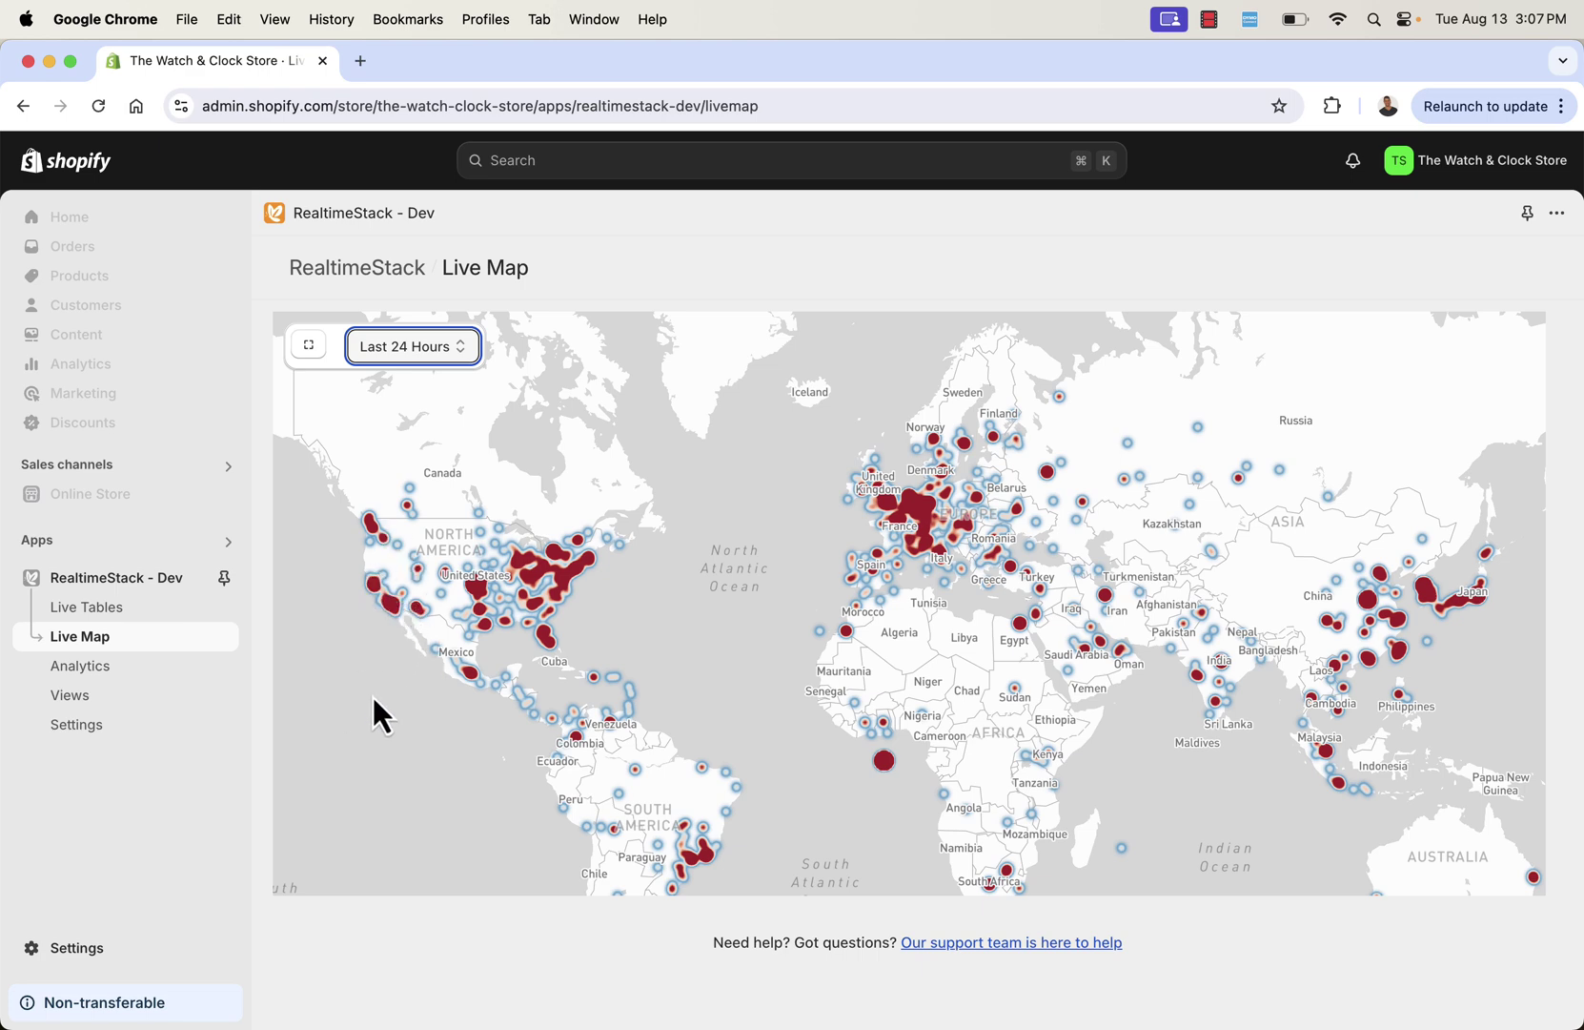
left_click(113, 581)
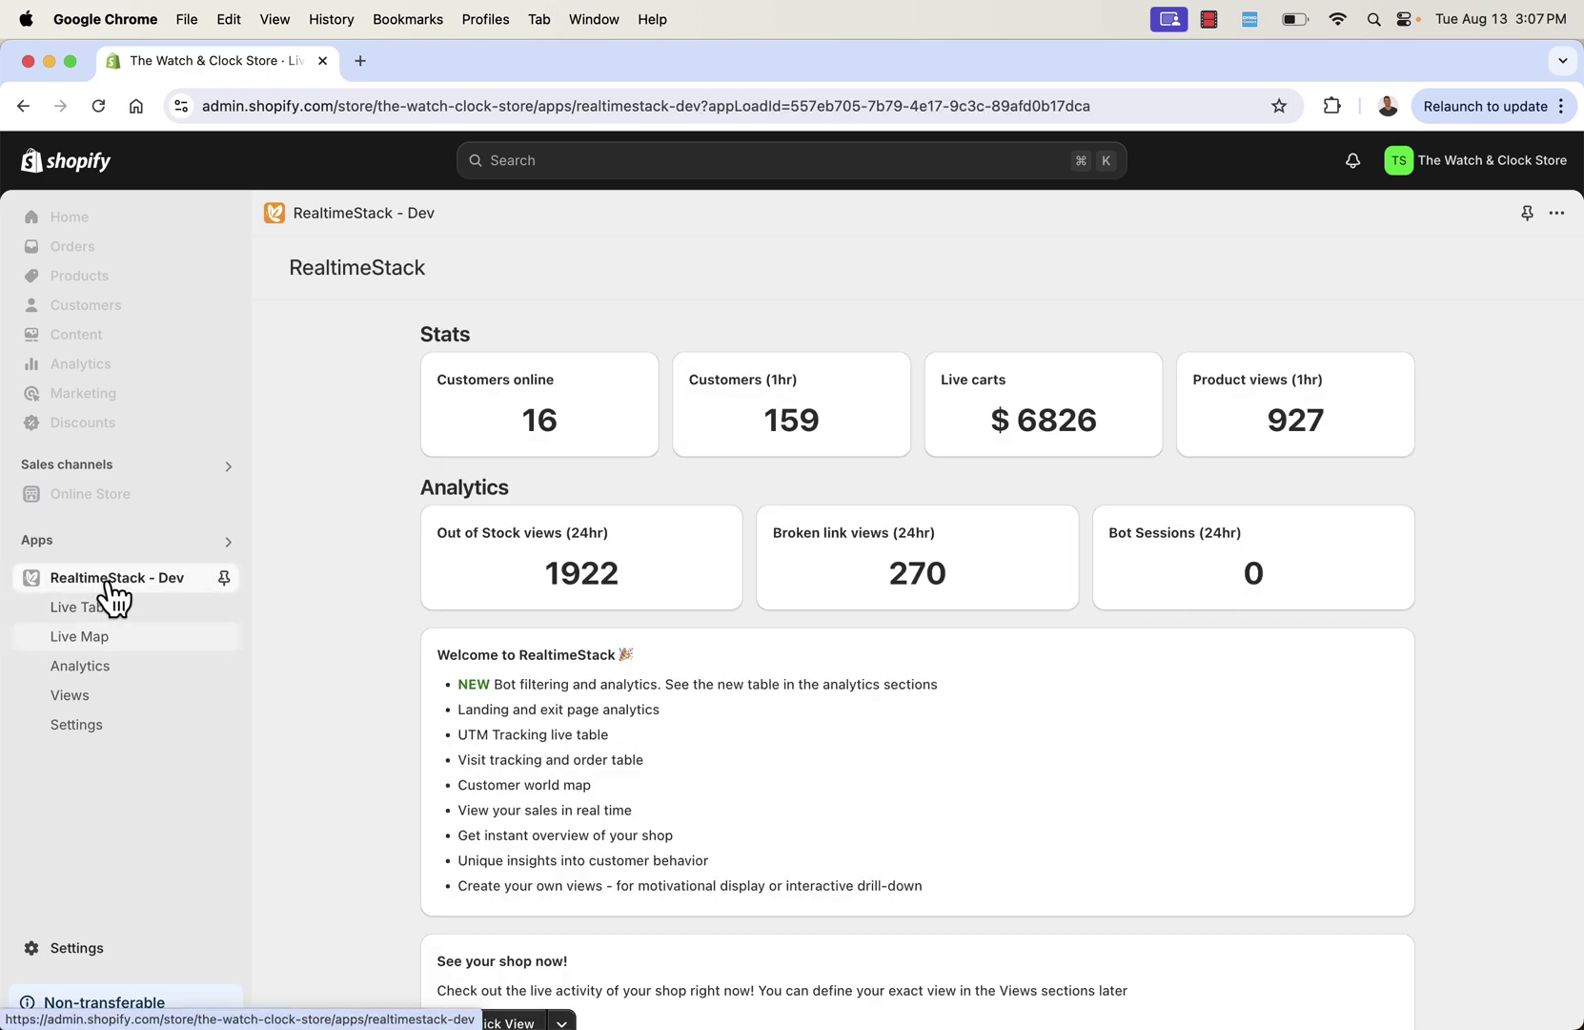